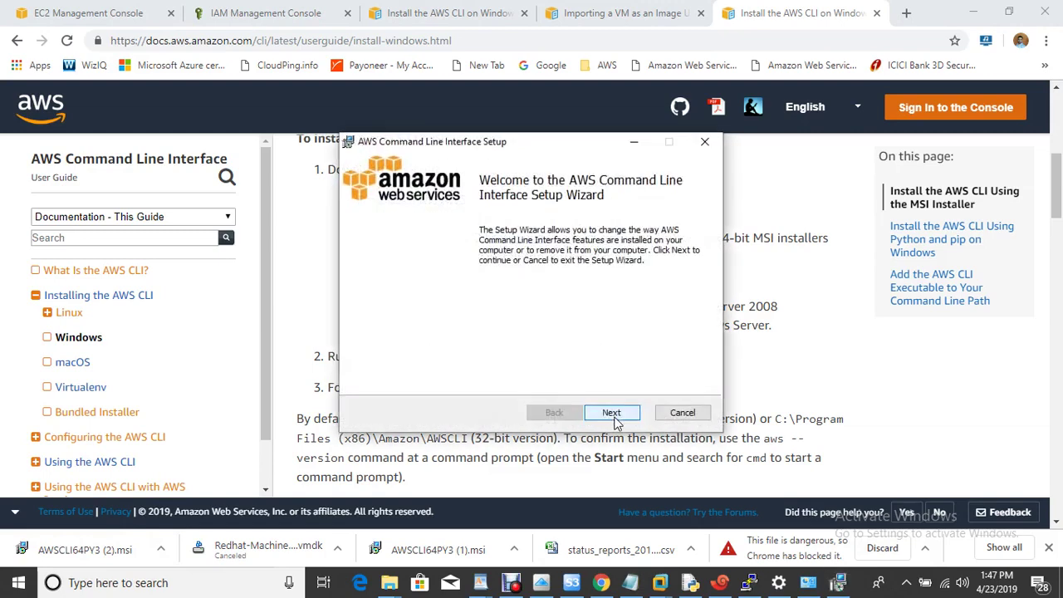
Advance the AWS CLI Setup Wizard past its welcome page
left_click(613, 416)
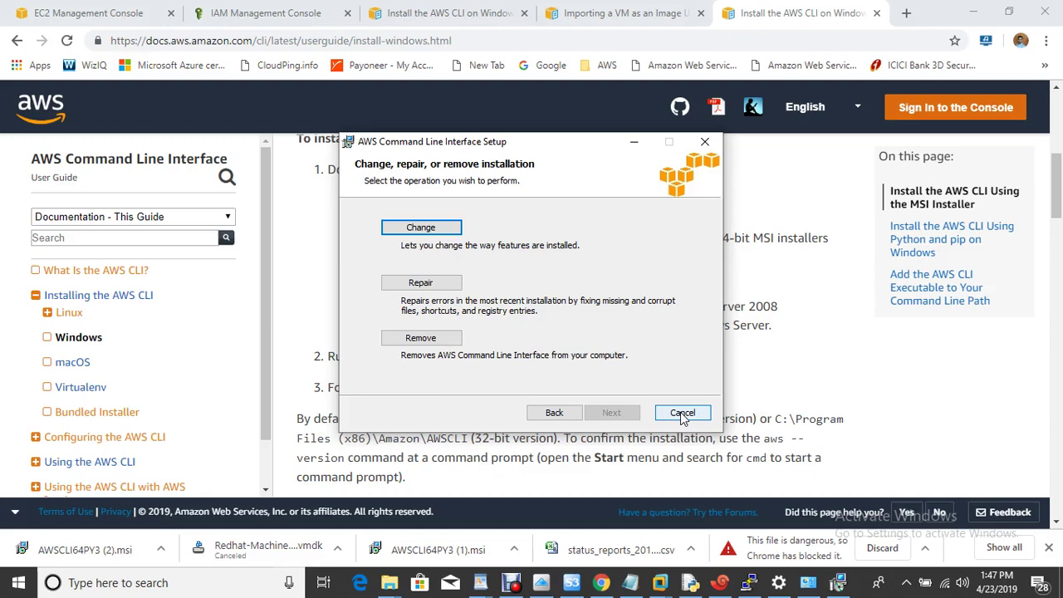
Cancel the AWS CLI installation, confirm the cancellation, and close the interrupted wizard
left_click(682, 414)
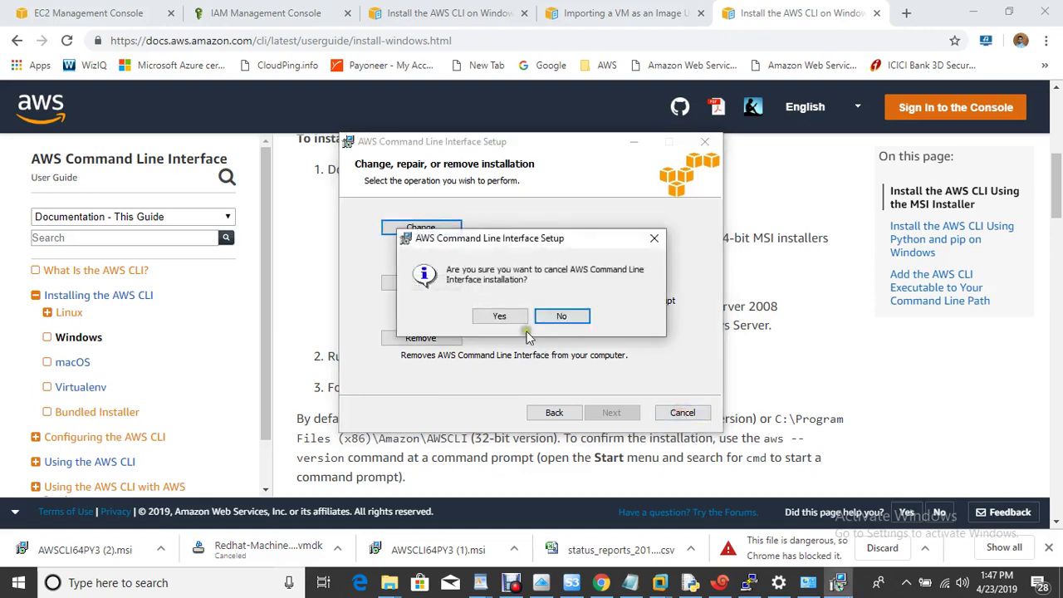
left_click(501, 316)
left_click(612, 412)
Review the access-key step in the notes, then run aws configure in a new Command Prompt
left_click(646, 582)
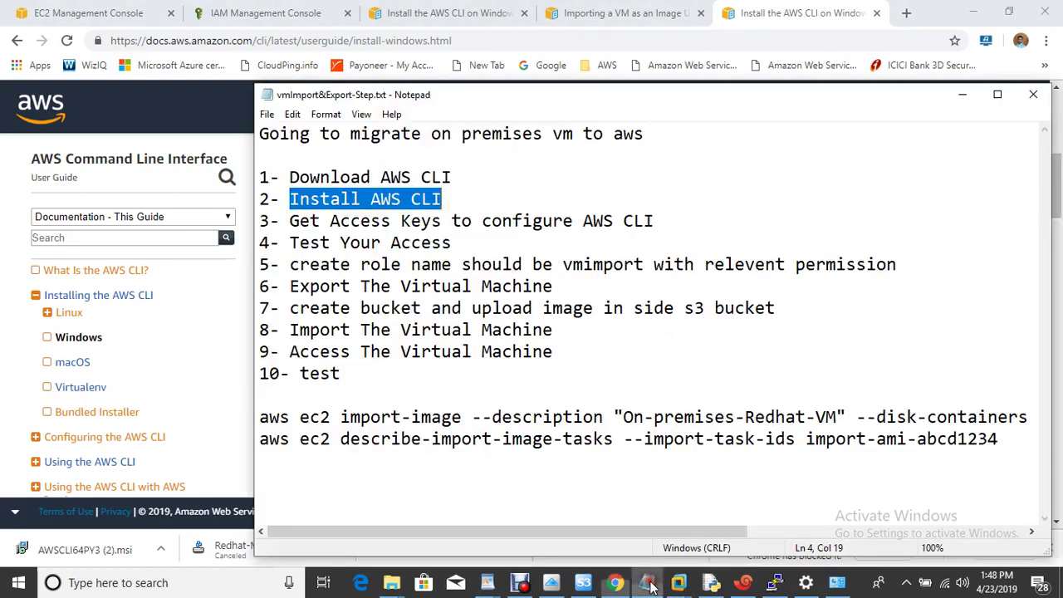
left_click_drag(290, 221, 700, 230)
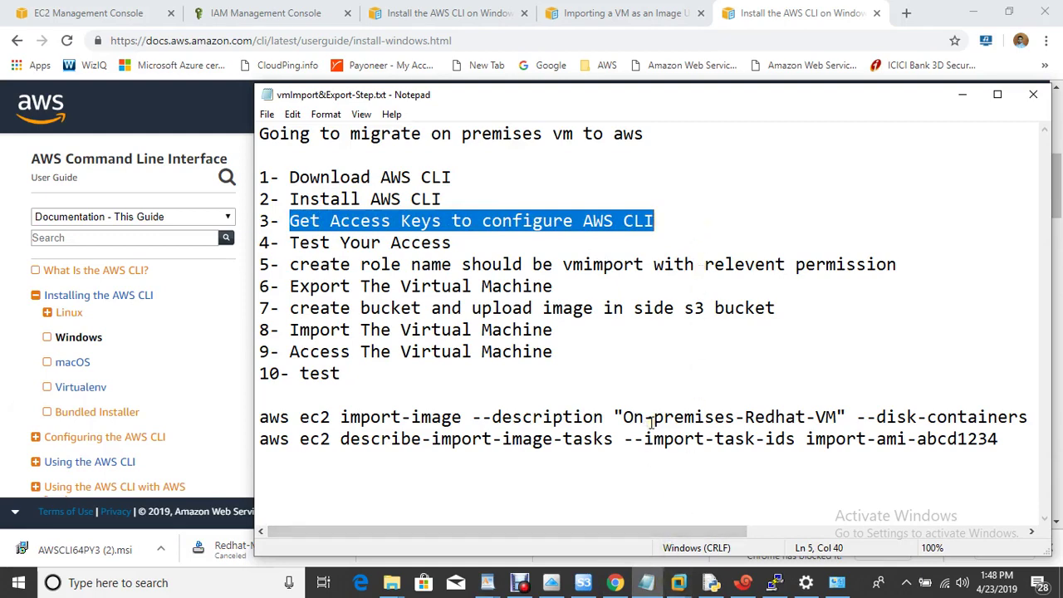
key("super+r")
type("cmd")
key("Return")
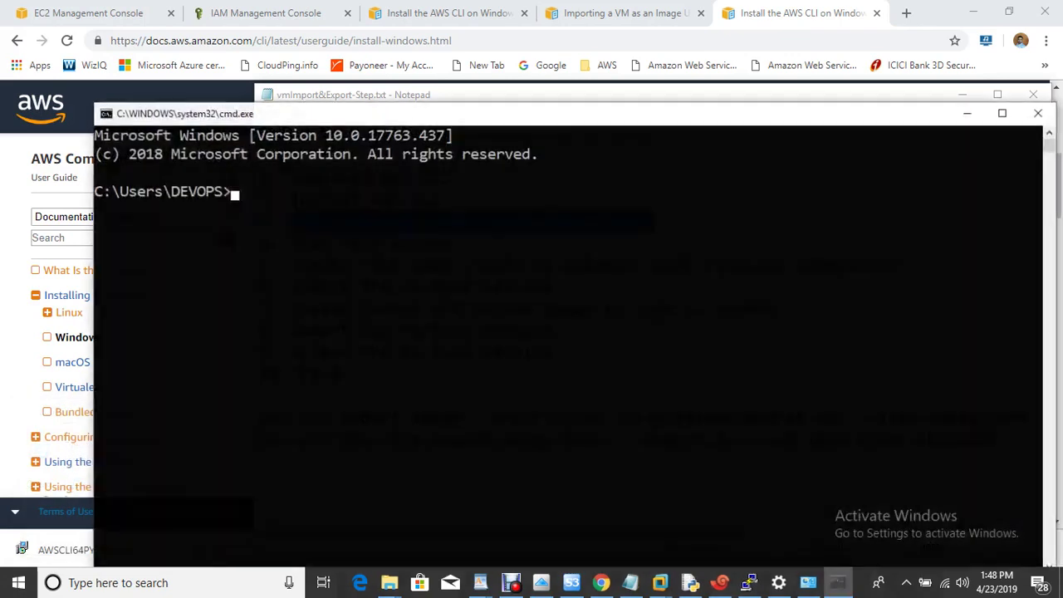
type("aws c")
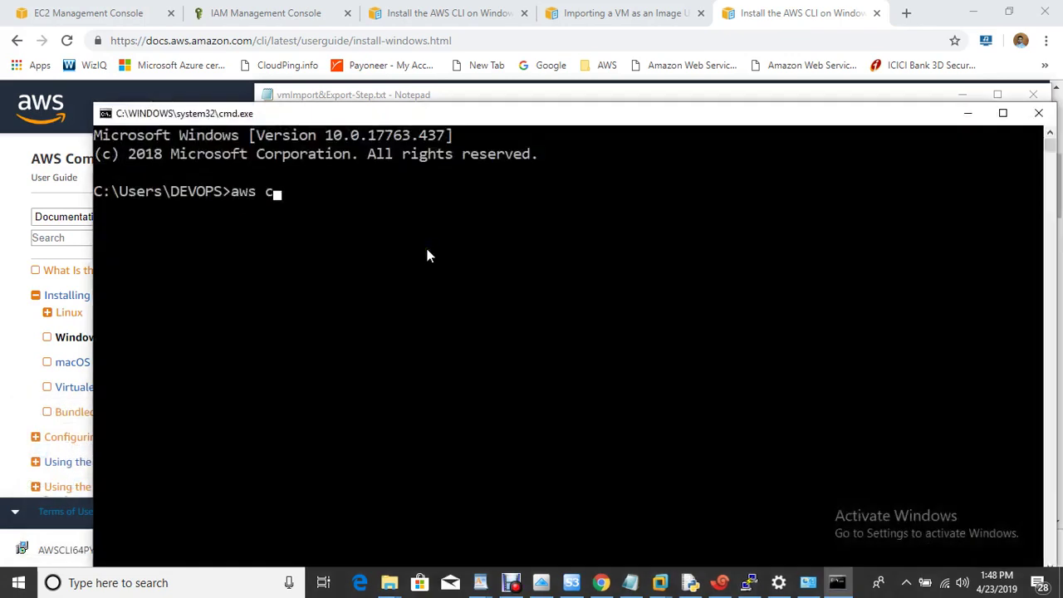
type("onfigure")
key("Return")
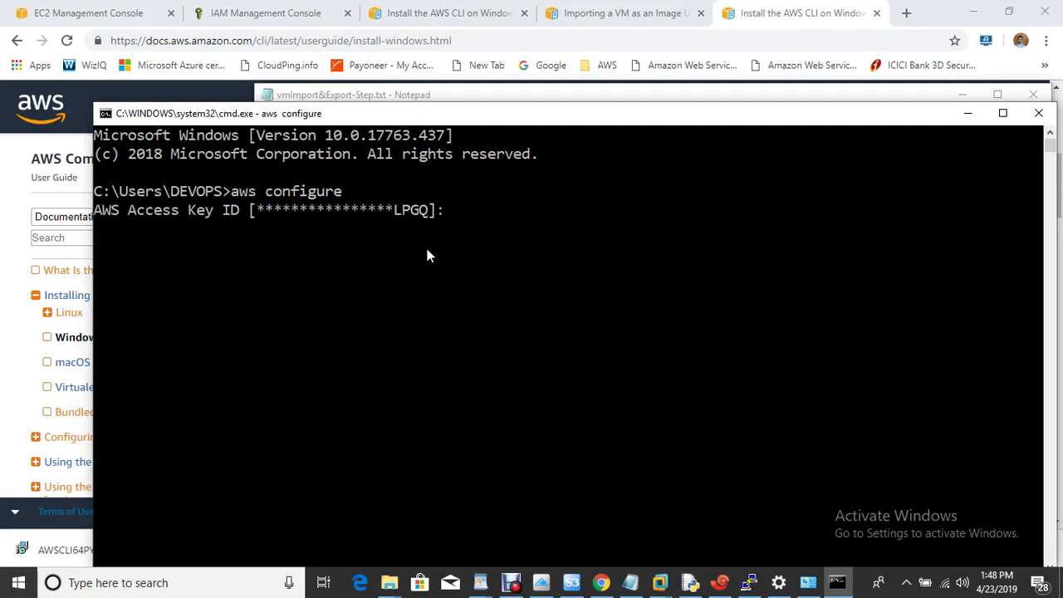
On My Security Credentials, delete the second, newer access key under Access keys
left_click(112, 11)
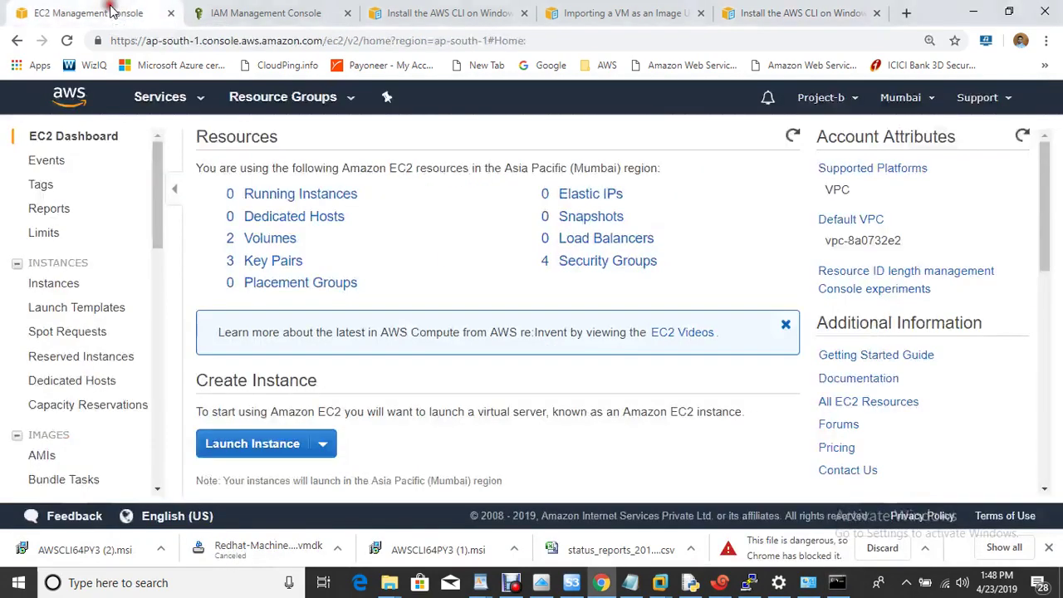
left_click(820, 97)
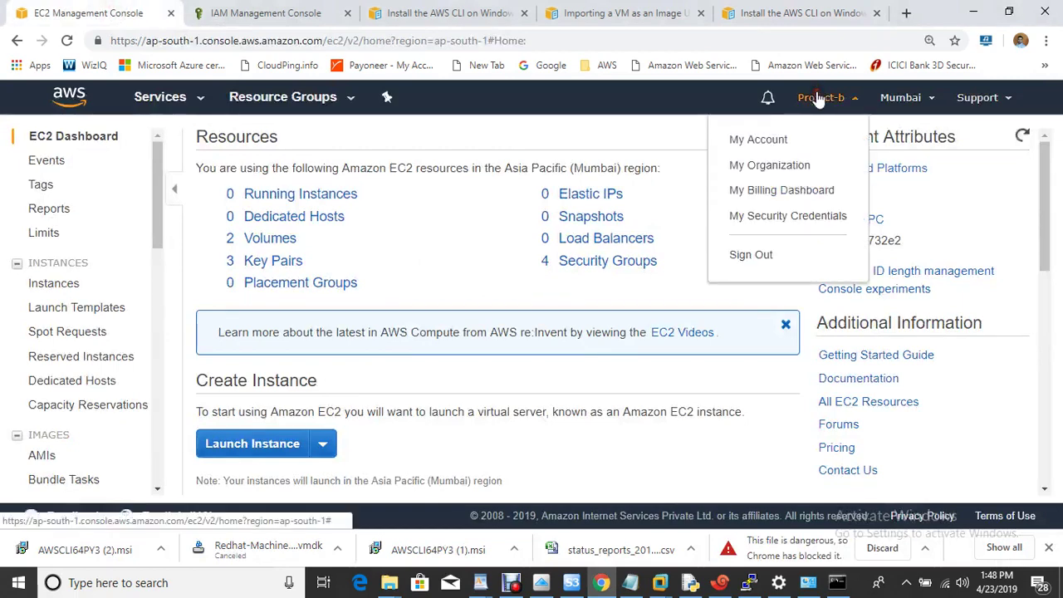
left_click(813, 219)
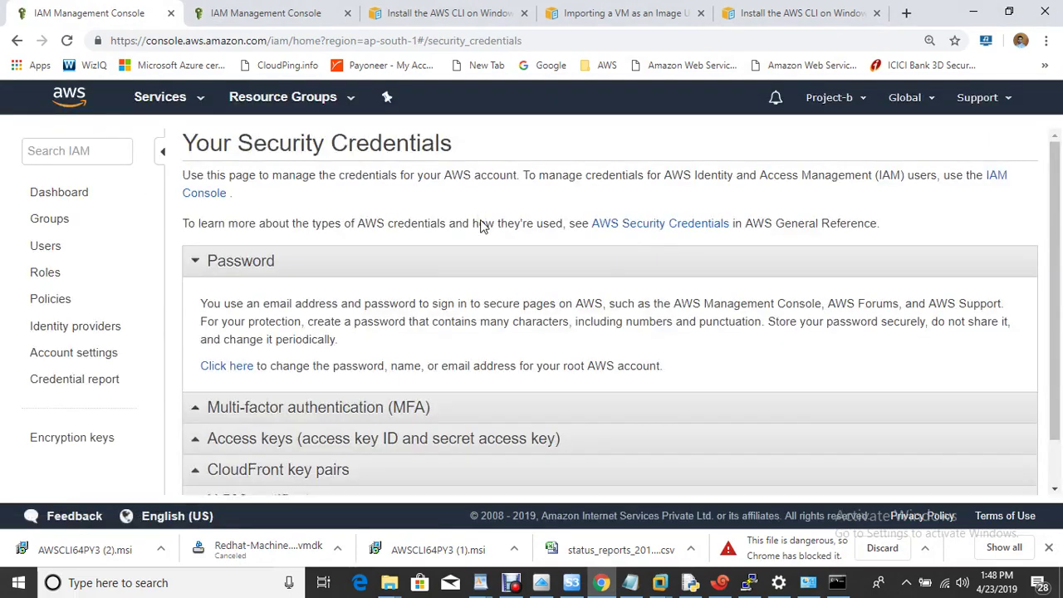
left_click(260, 440)
left_click_drag(1055, 249, 1055, 334)
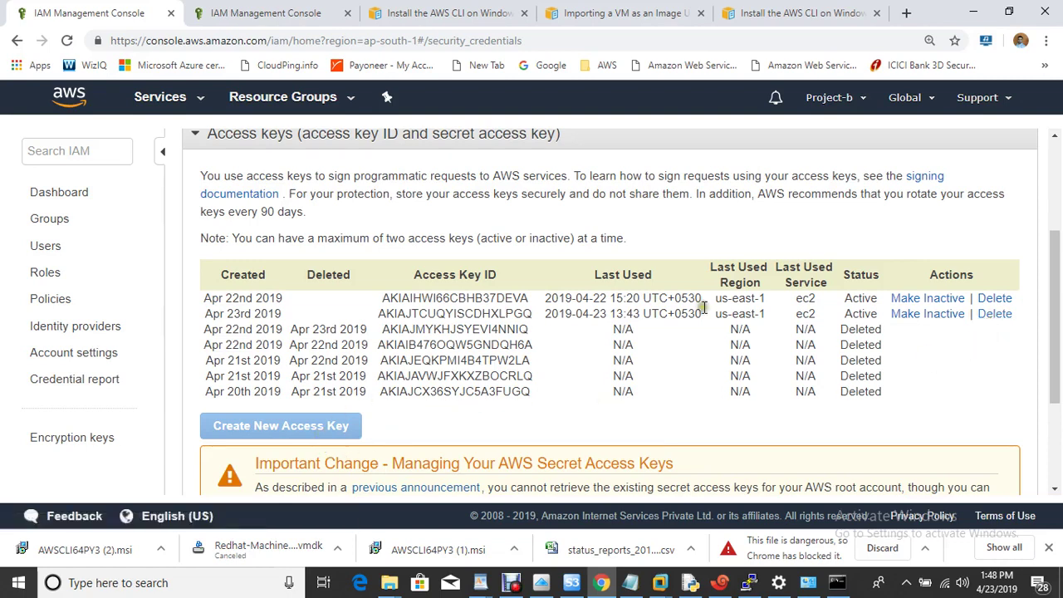
left_click(993, 314)
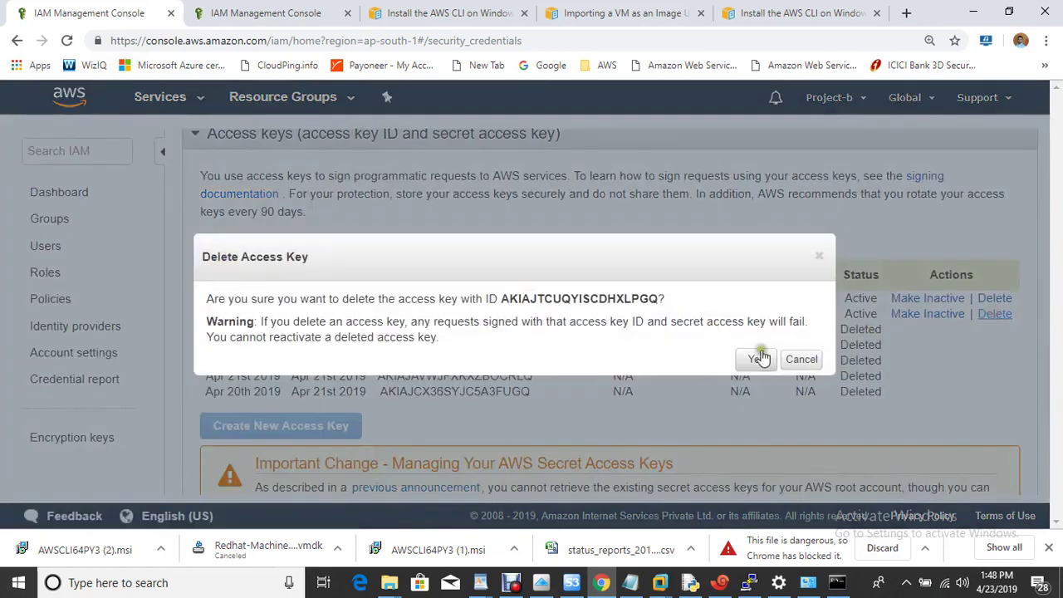
left_click(761, 358)
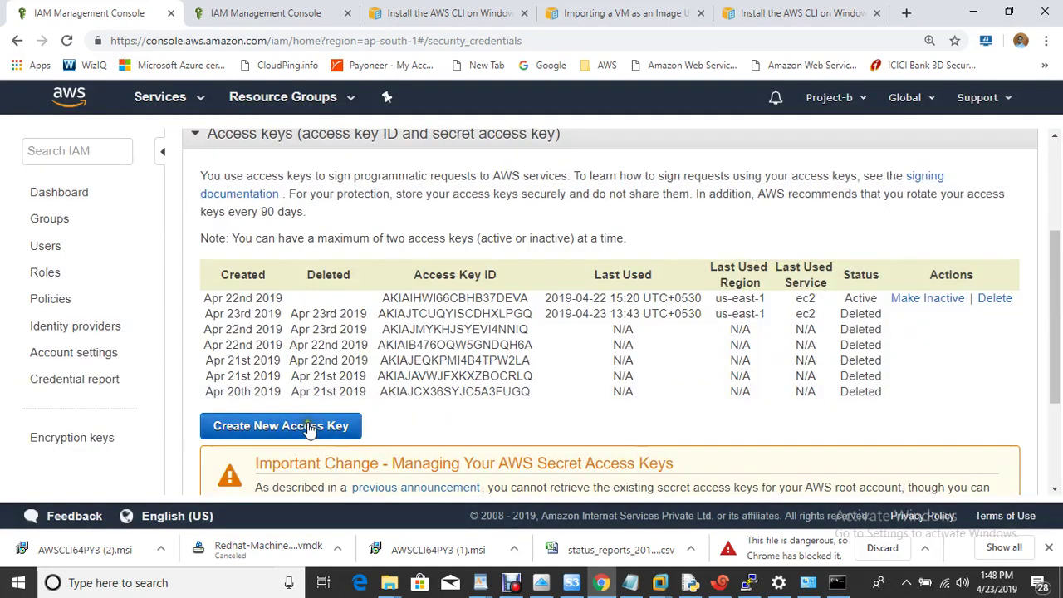
Create a new access key, reveal it, and copy its Access Key ID
left_click(309, 426)
left_click(249, 359)
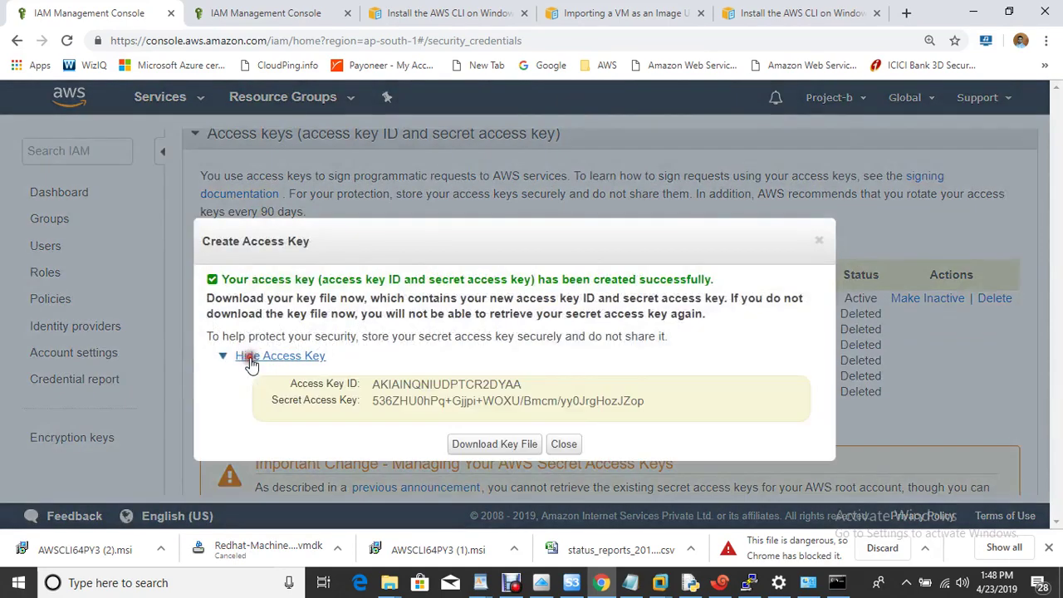
left_click_drag(370, 384, 524, 385)
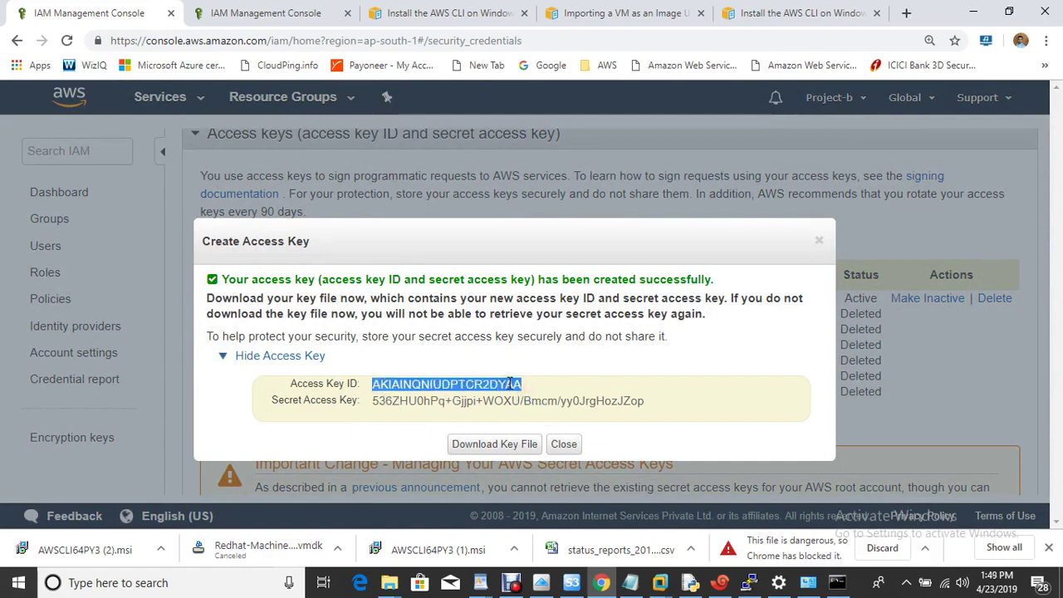
right_click(510, 384)
left_click(537, 396)
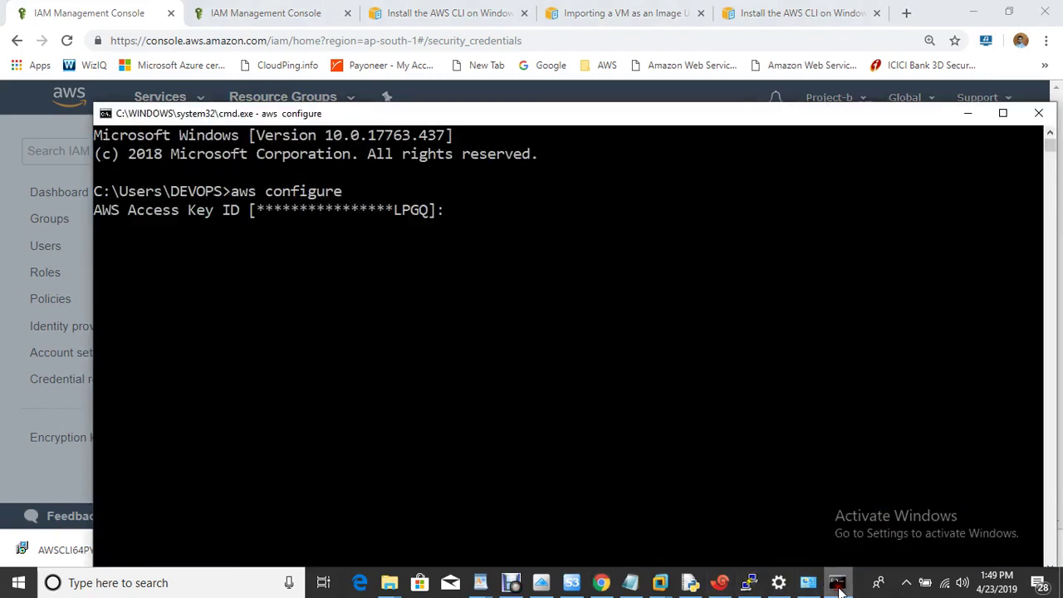
Paste the Access Key ID at the aws configure prompt and erase the doubled paste
left_click(838, 582)
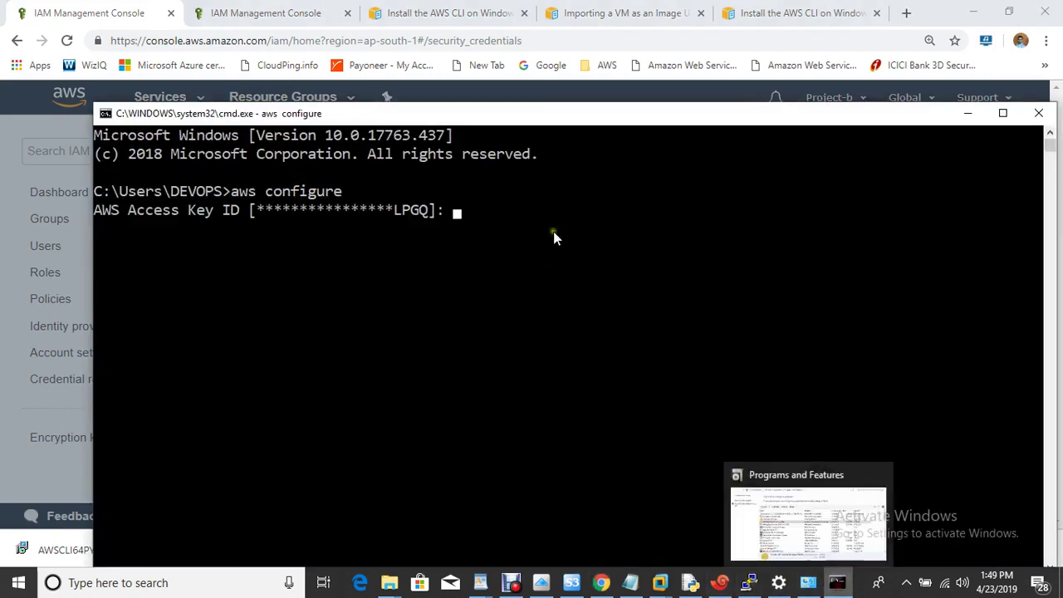
key("ctrl+v")
key("ctrl+v")
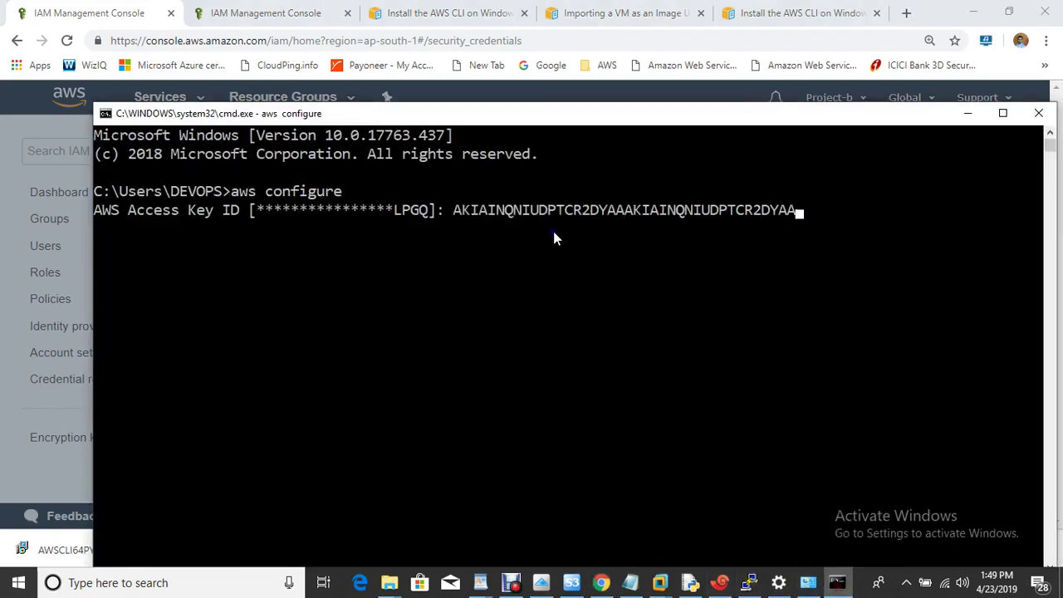
key("BackSpace")
key("BackSpace")
key("BackSpace")
key("BackSpace")
key("BackSpace")
key("BackSpace")
key("BackSpace")
key("BackSpace")
key("BackSpace")
key("BackSpace")
key("BackSpace")
key("BackSpace")
key("BackSpace")
key("BackSpace")
key("BackSpace")
key("BackSpace")
key("BackSpace")
key("BackSpace")
key("BackSpace")
key("BackSpace")
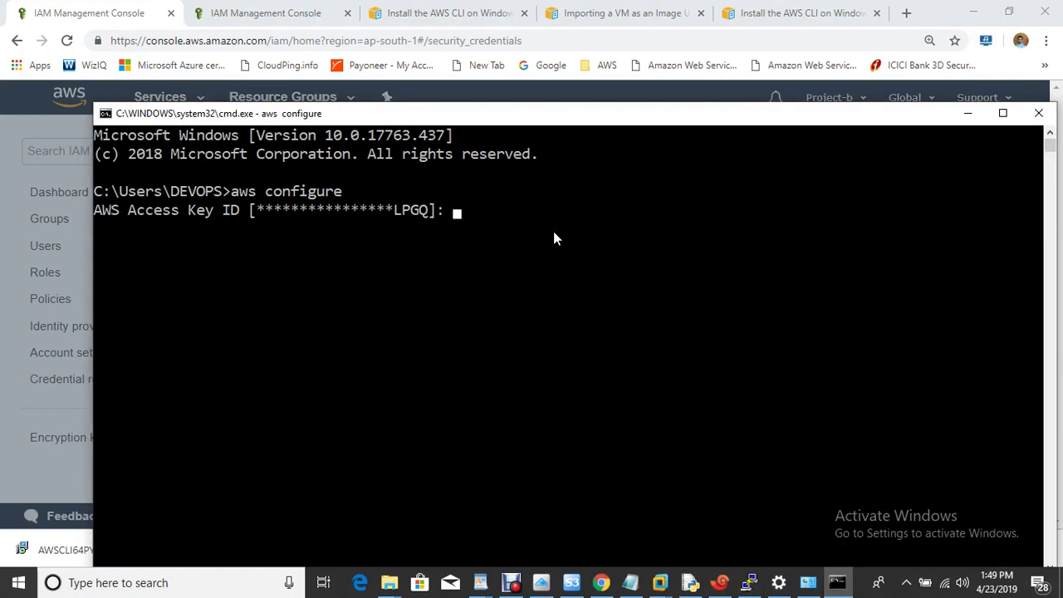
left_click(553, 231)
right_click(553, 231)
left_click(510, 235)
left_click(510, 233)
left_click(510, 233)
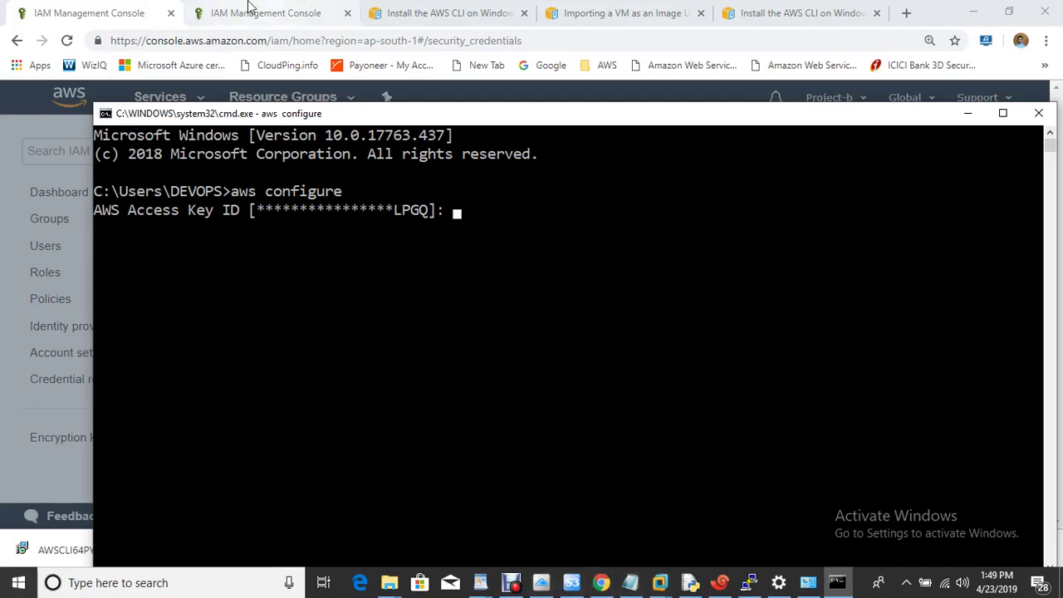
Copy the Access Key ID again from IAM and submit it to aws configure
left_click(114, 10)
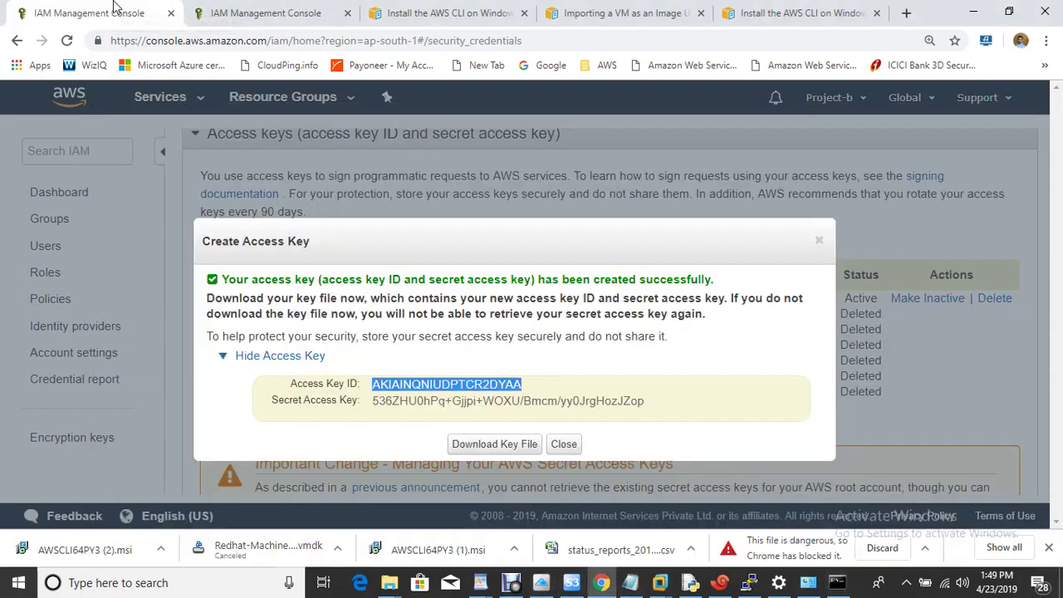
right_click(469, 382)
left_click(534, 400)
left_click(837, 583)
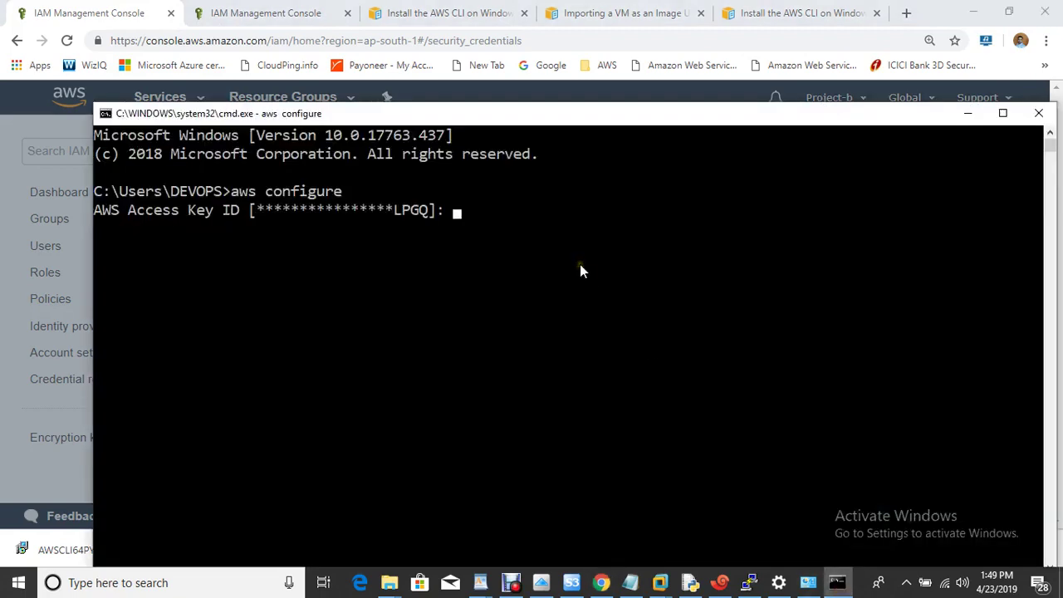
right_click(580, 266)
key("Return")
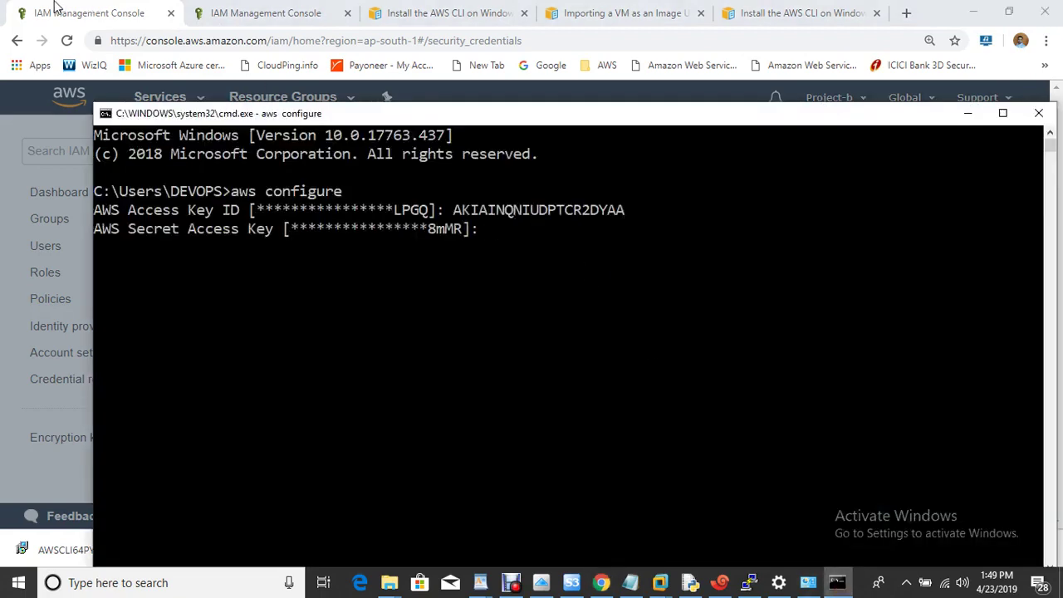
Copy the Secret Access Key from IAM and submit it at the prompt
left_click(41, 10)
left_click_drag(372, 399, 650, 414)
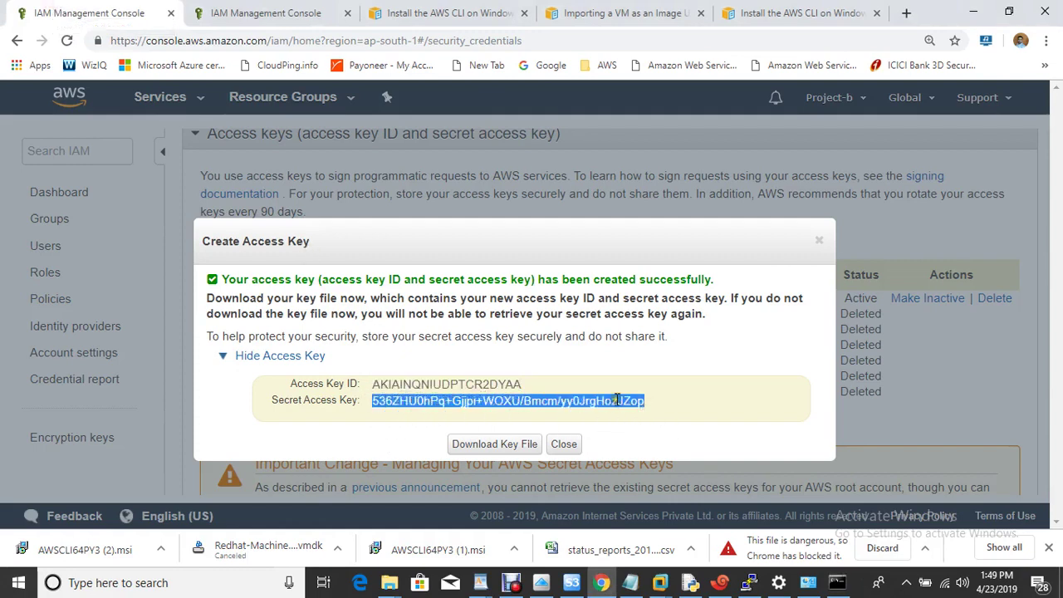
right_click(618, 401)
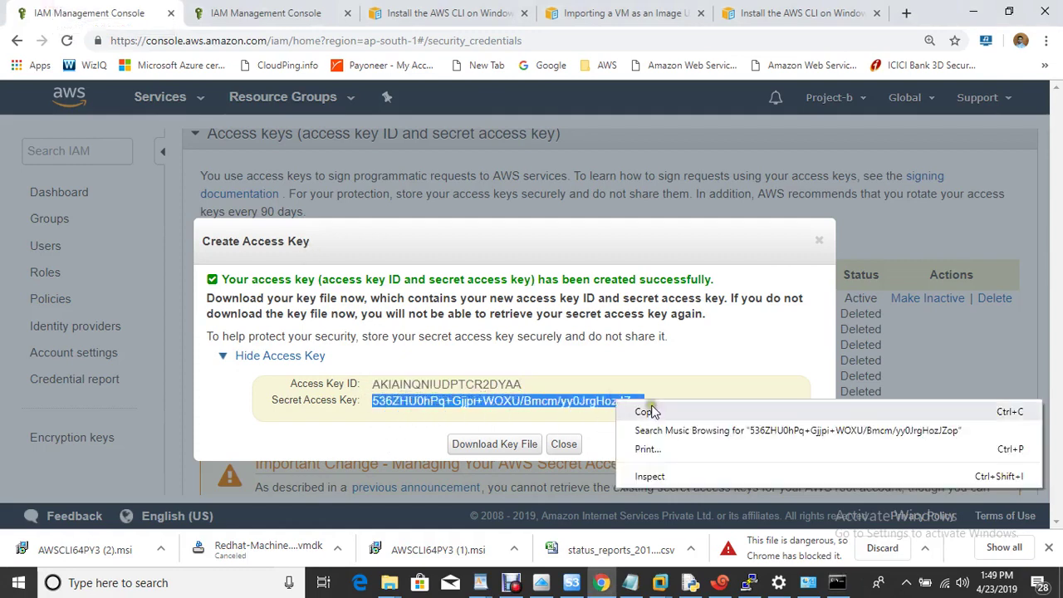
left_click(648, 412)
left_click(838, 582)
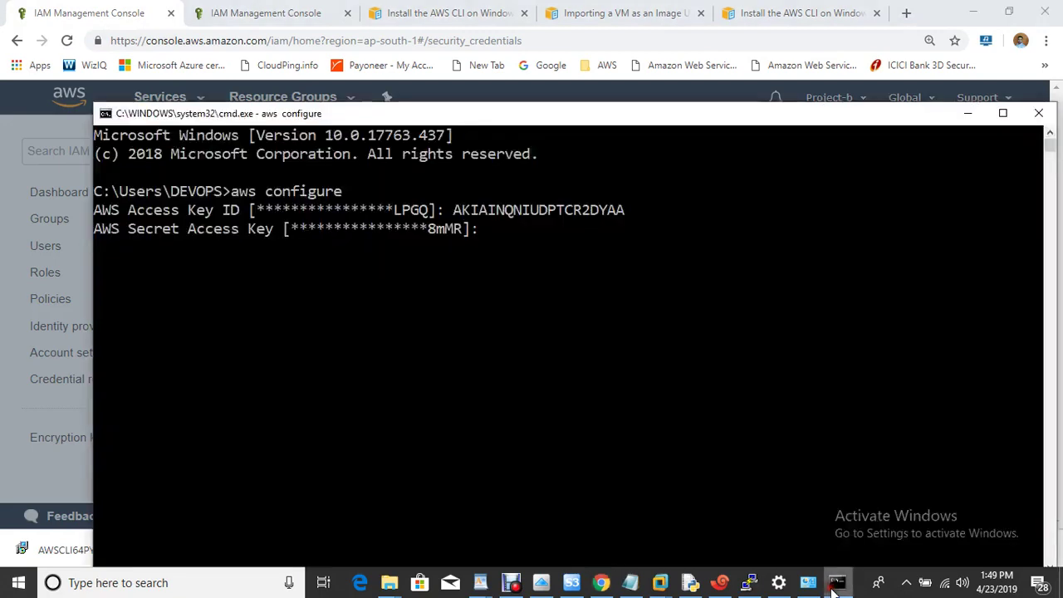
right_click(634, 247)
key("Return")
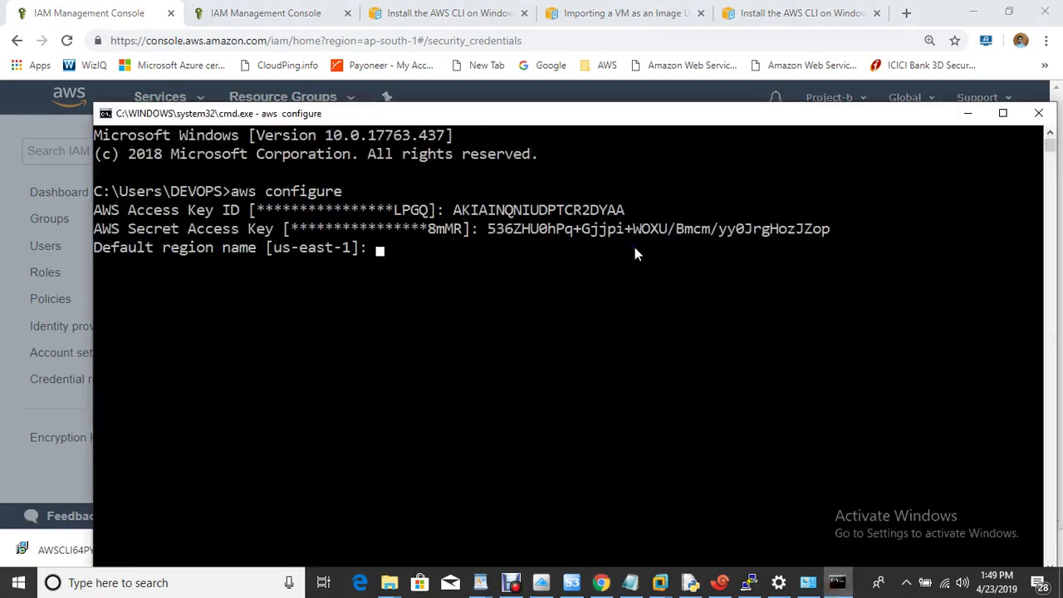
Set the default region to us-east-1 and the output format to table
type("us-east-1")
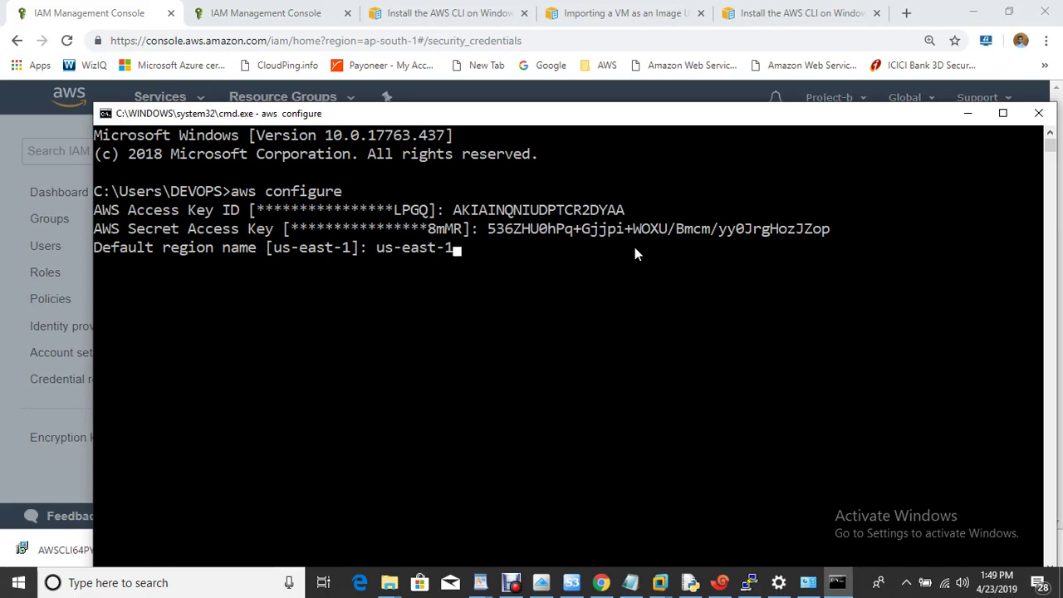
key("Return")
type("t output format [table]: table")
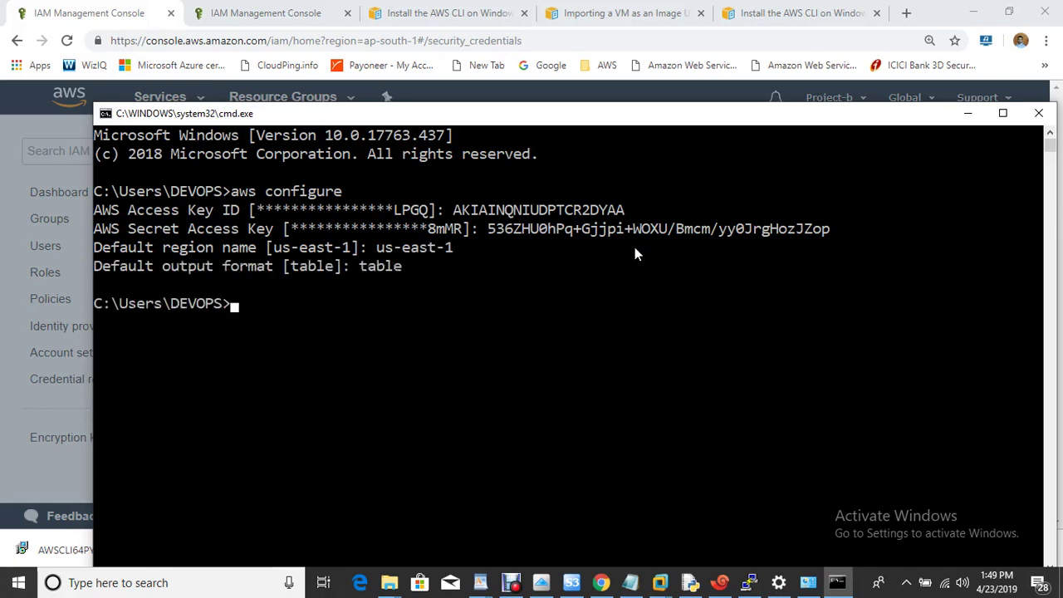
left_click(632, 584)
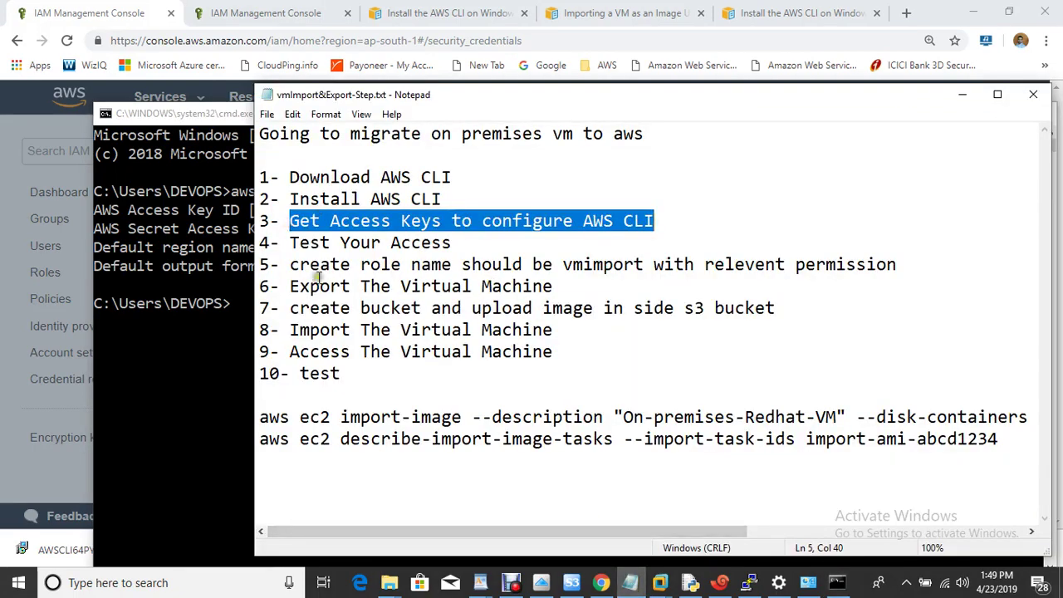
Test access with aws ec2 describe-regions, then clear the Command Prompt screen
left_click_drag(289, 243, 457, 248)
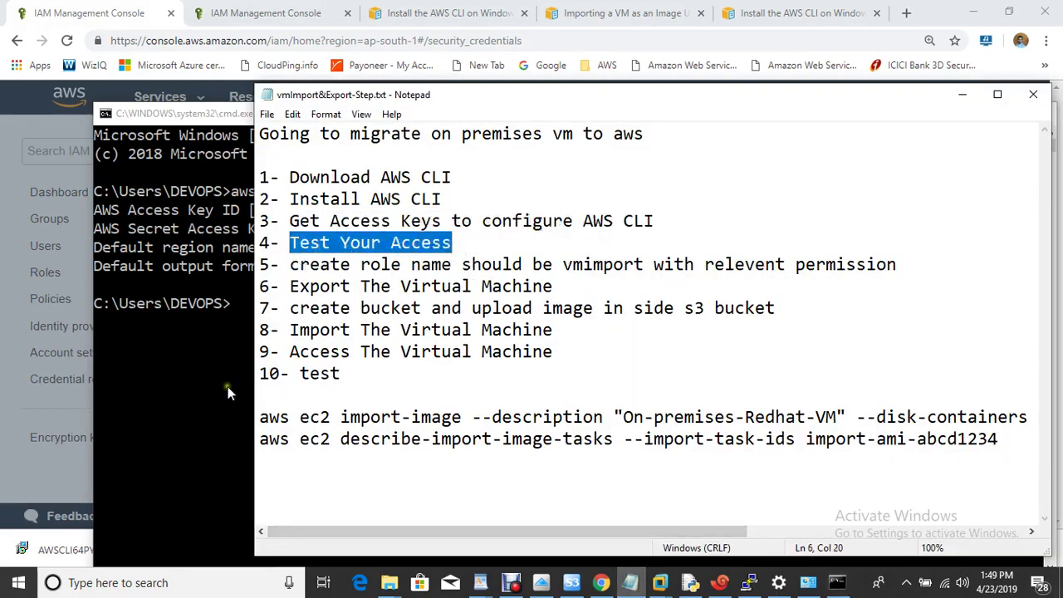
left_click(227, 386)
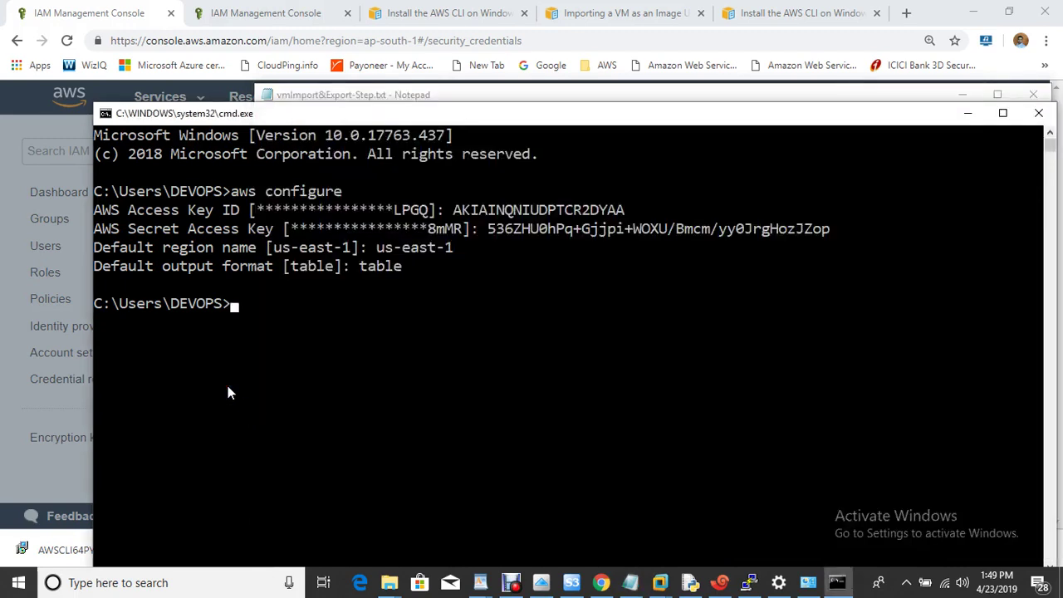
type("aws ec2 describe")
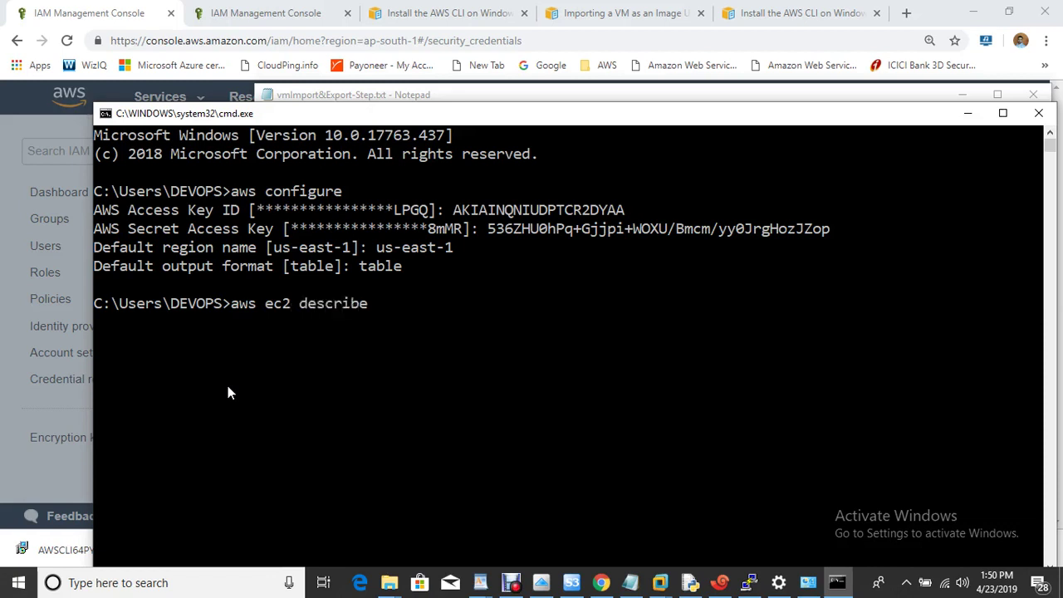
type("-regions")
key("Return")
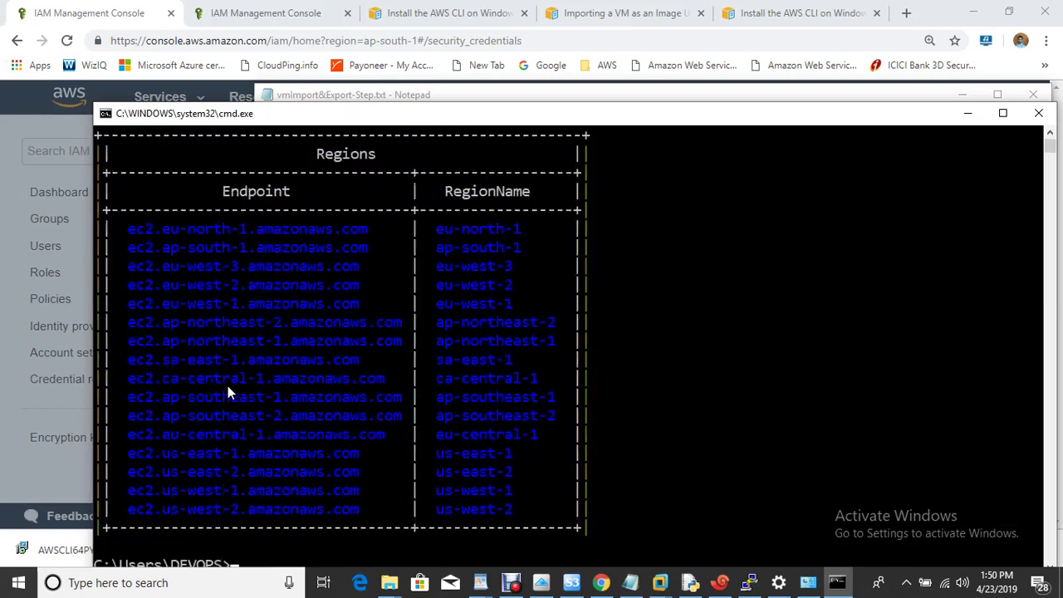
type("ls")
key("Return")
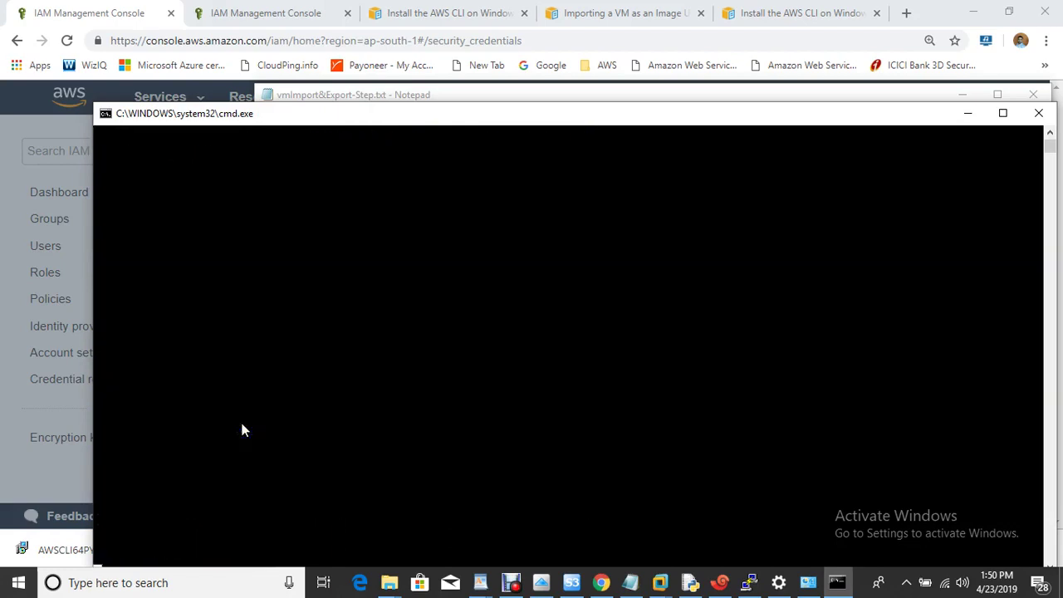
Review step 5 and the vmimport role name in the notes, then go to the image-import guide
left_click(630, 582)
left_click_drag(304, 264, 548, 268)
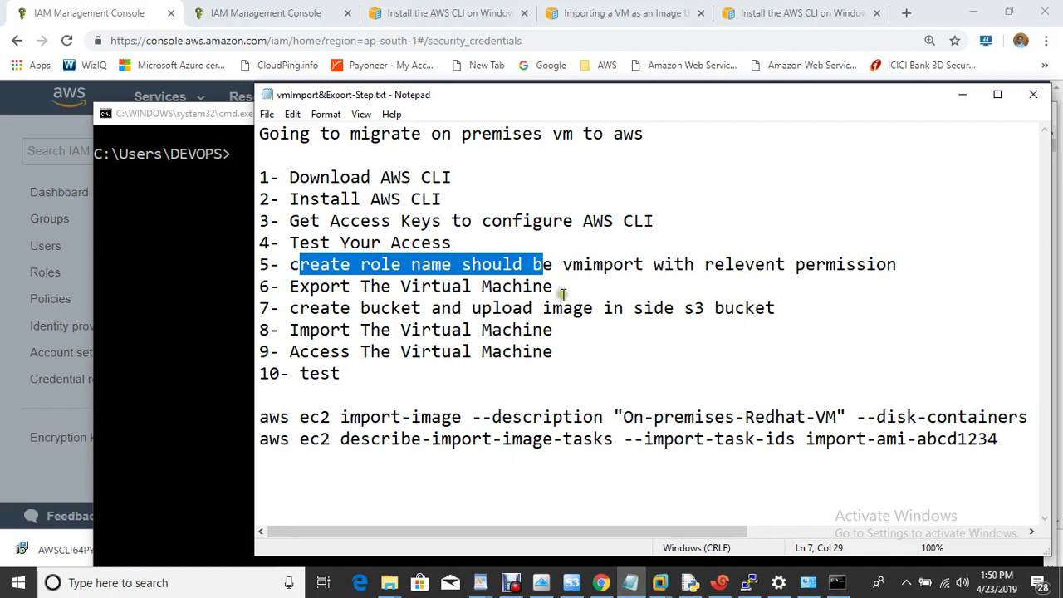
left_click_drag(565, 270, 646, 270)
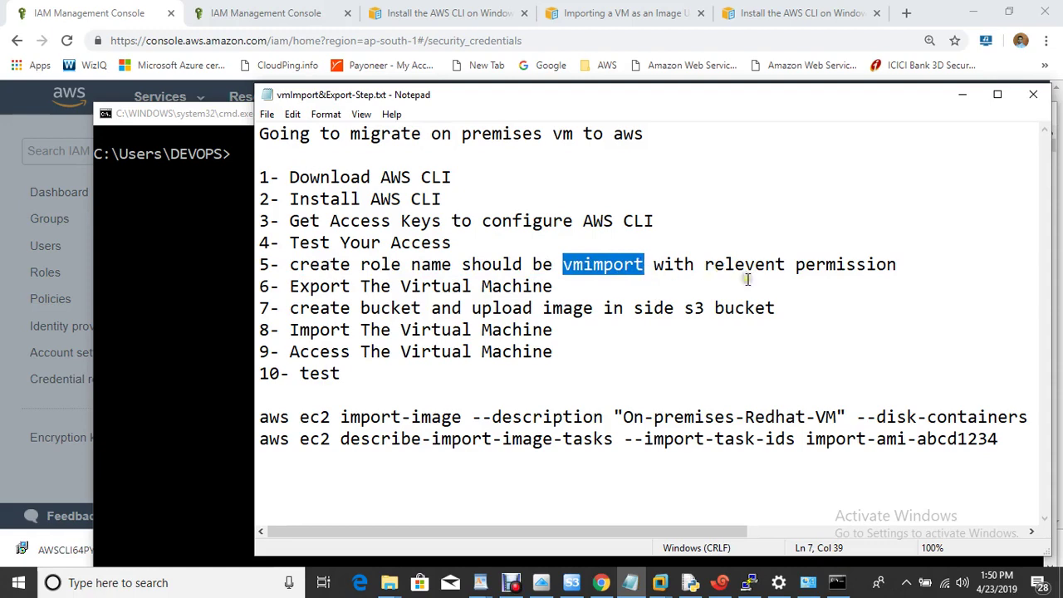
left_click(224, 174)
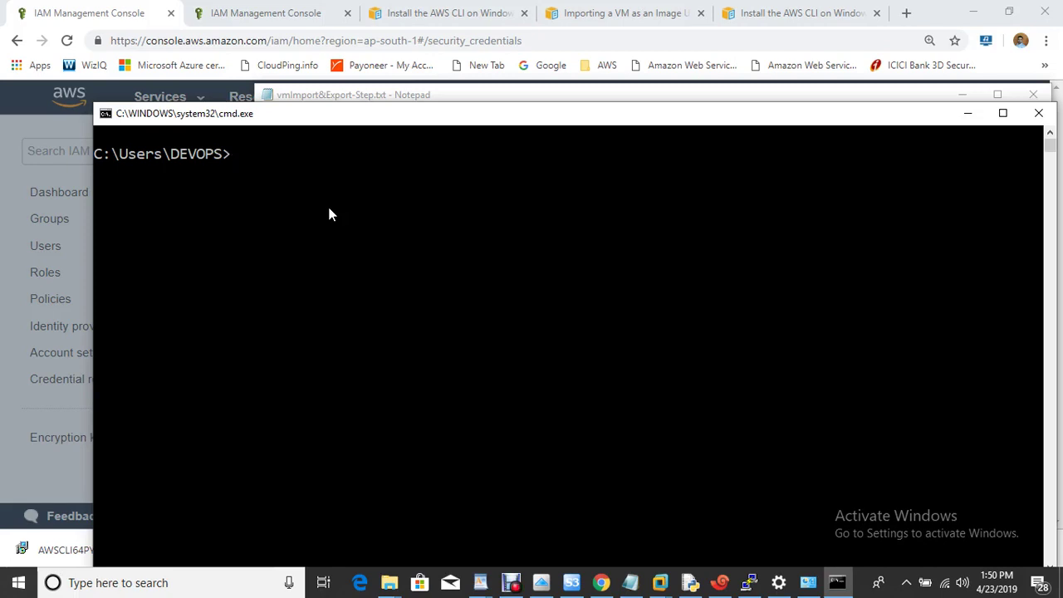
left_click(621, 15)
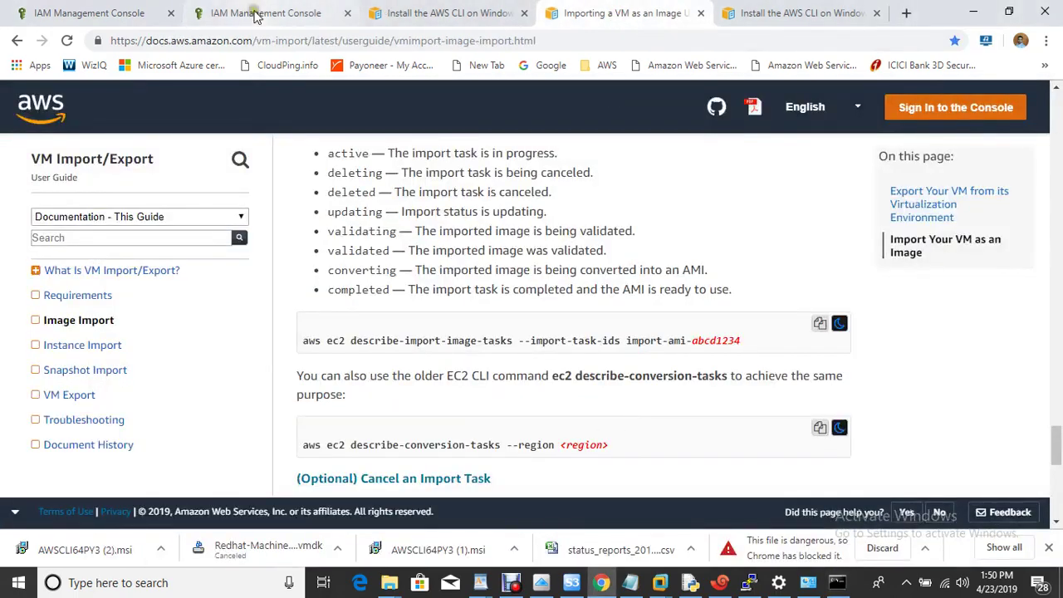
Check the IAM dashboard and the import-image line in the migration notes
left_click(245, 13)
left_click(630, 582)
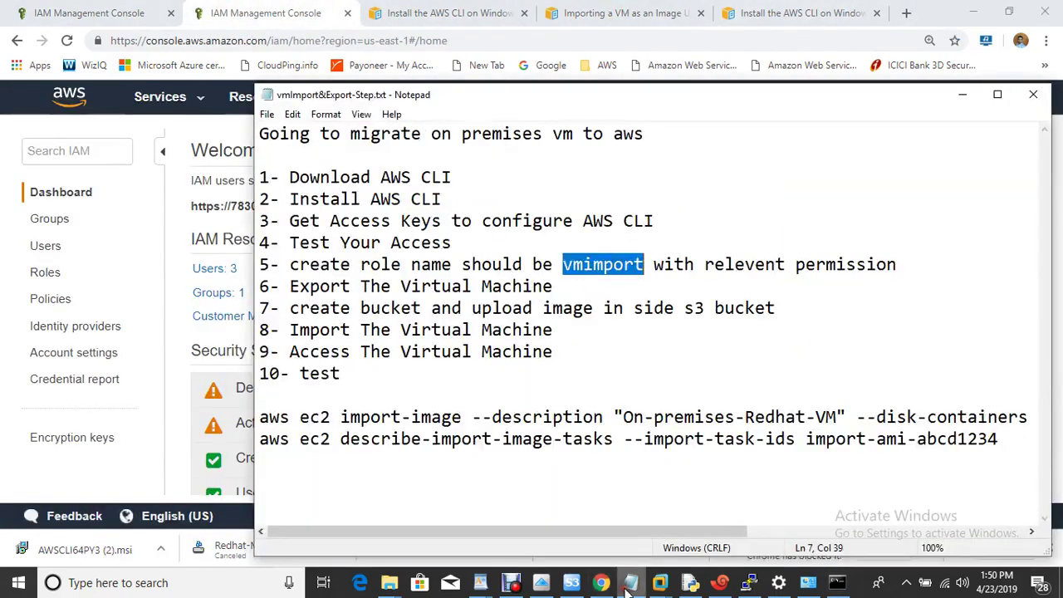
left_click_drag(274, 417, 206, 422)
left_click(176, 346)
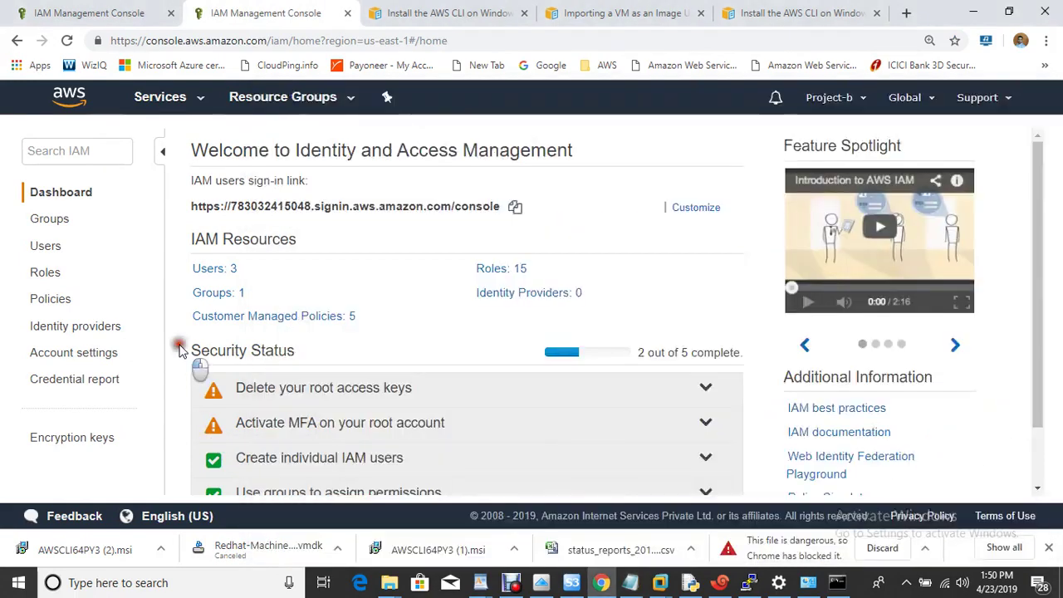
Scroll the VM Import/Export guide to the 'To create the service role' instructions
left_click(610, 12)
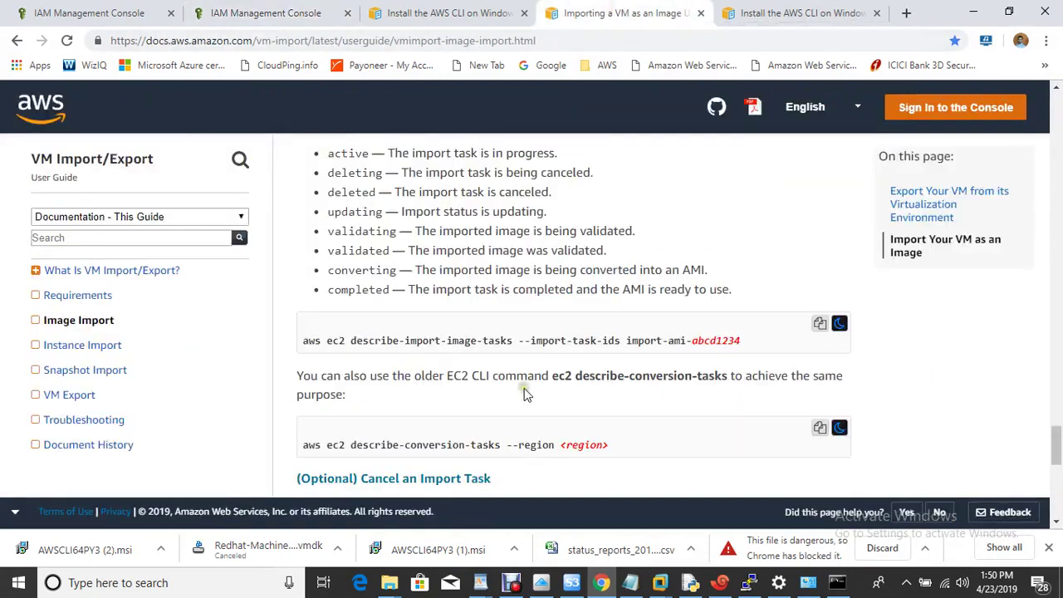
scroll(525, 388, "up", 7)
scroll(524, 390, "up", 12)
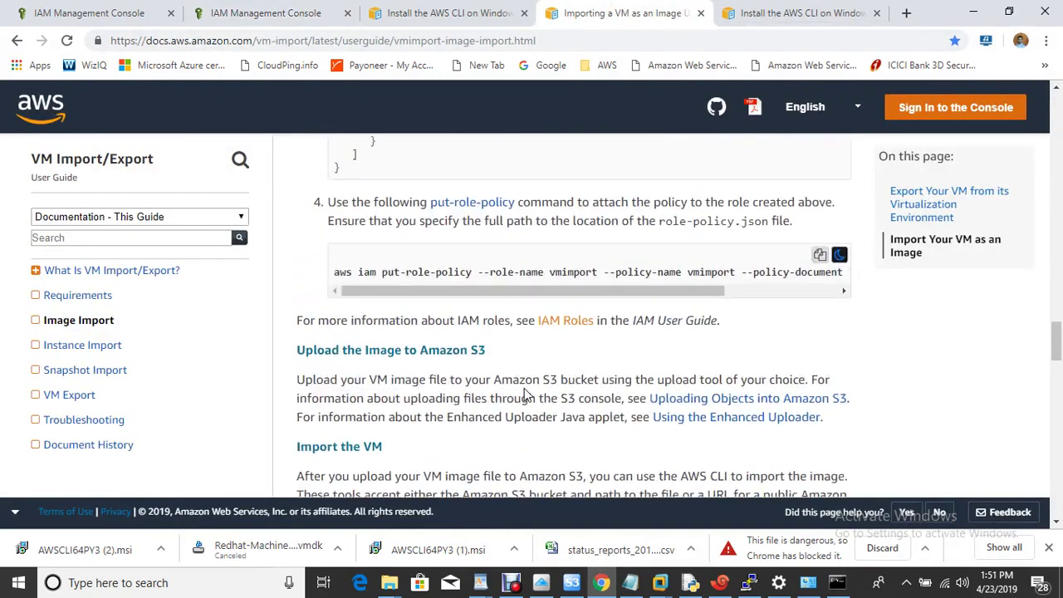
scroll(525, 395, "down", 2)
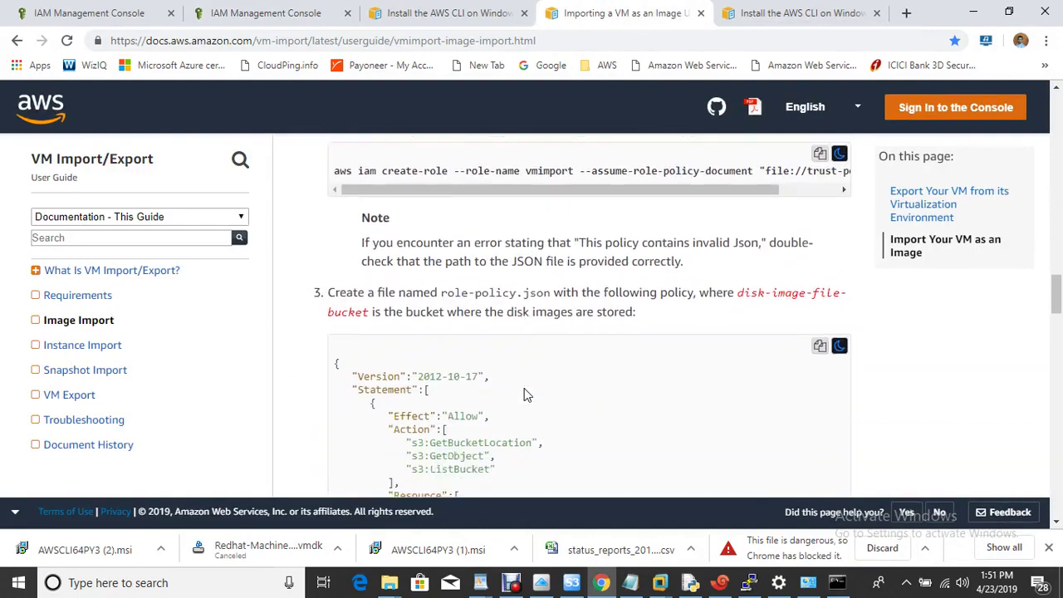
scroll(525, 395, "up", 5)
scroll(524, 395, "up", 9)
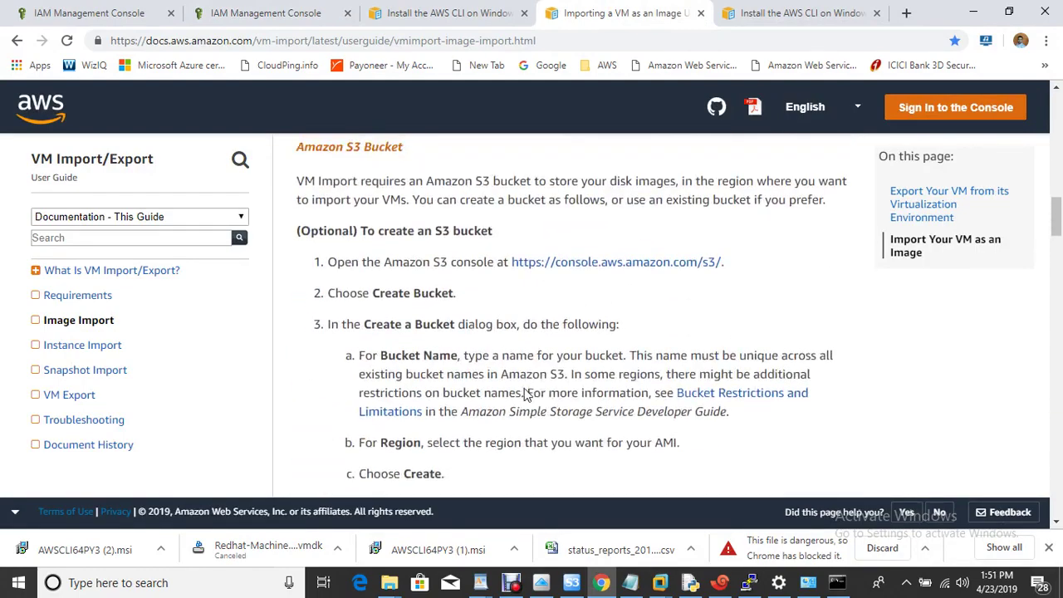
scroll(524, 395, "down", 9)
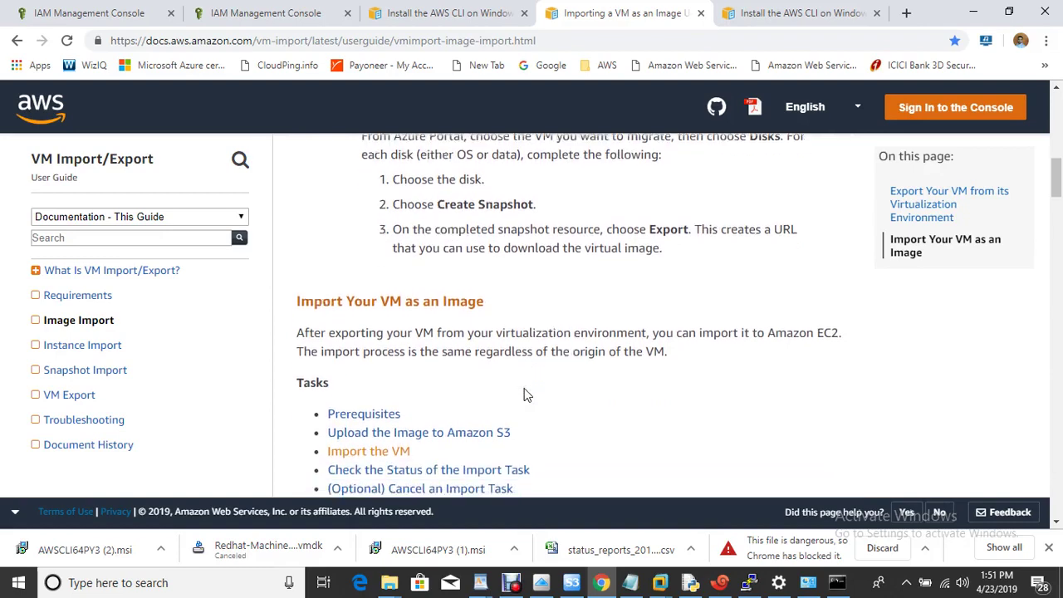
scroll(525, 395, "down", 1)
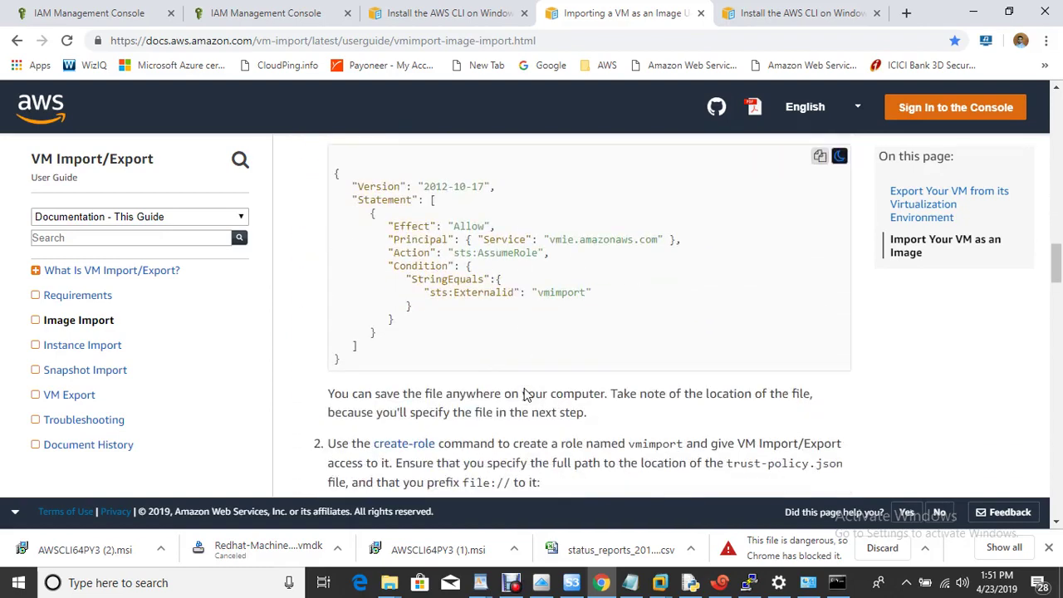
scroll(524, 395, "down", 1)
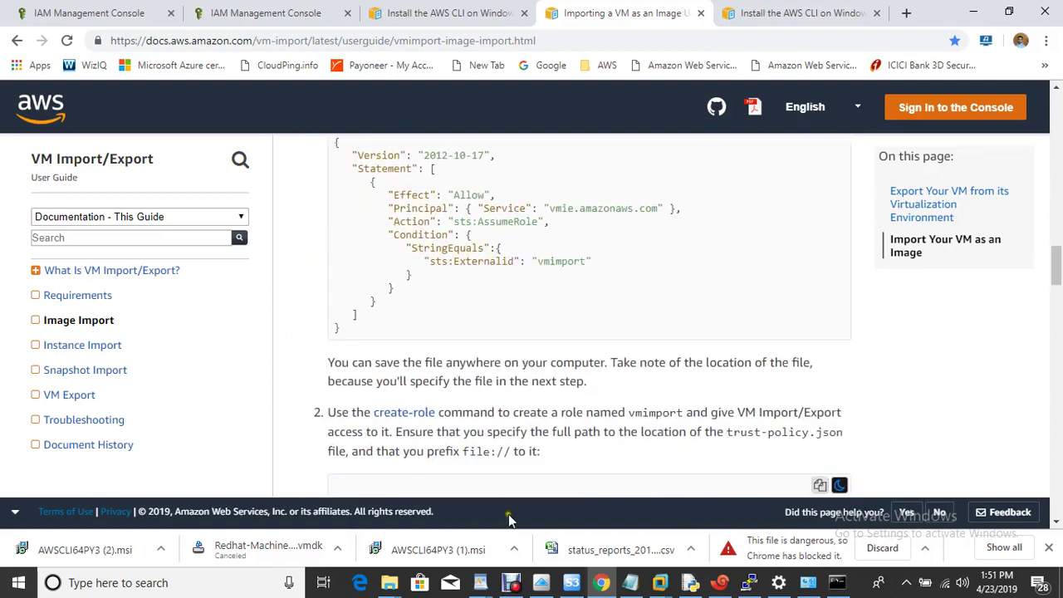
left_click(513, 583)
left_click(503, 457)
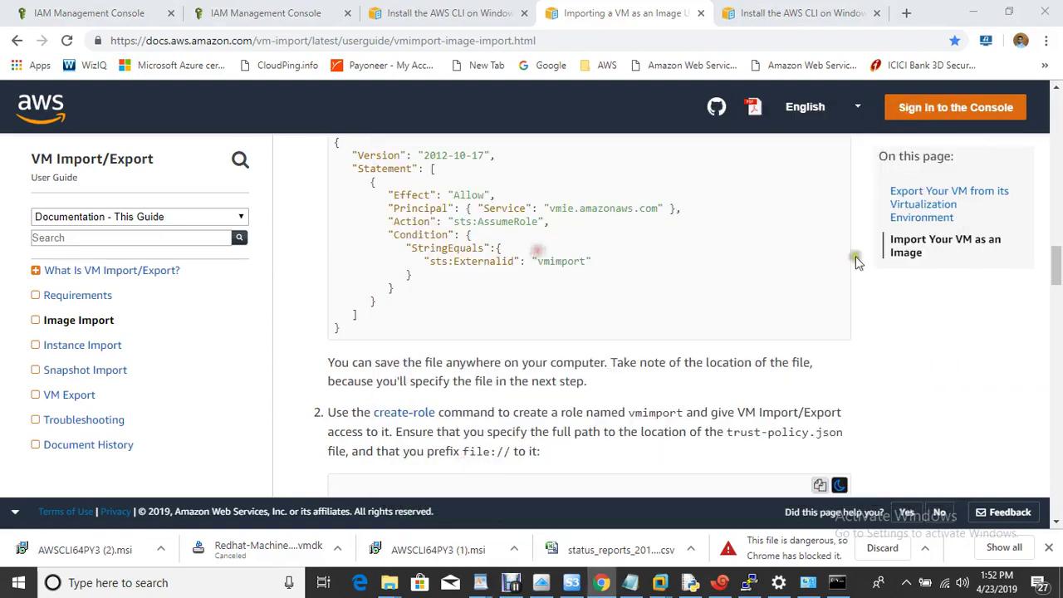
scroll(671, 401, "up", 3)
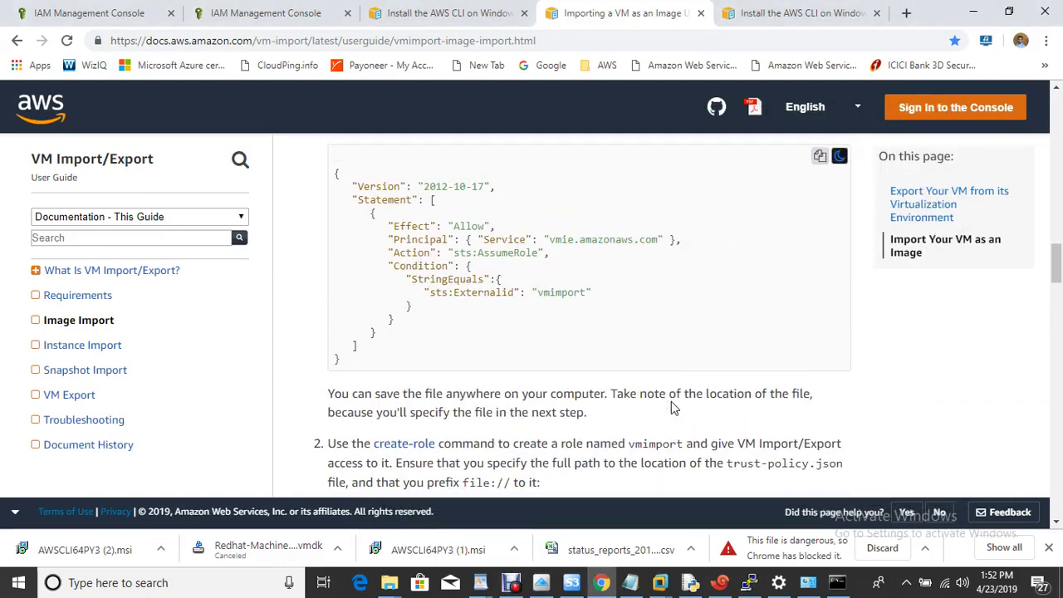
scroll(671, 402, "down", 1)
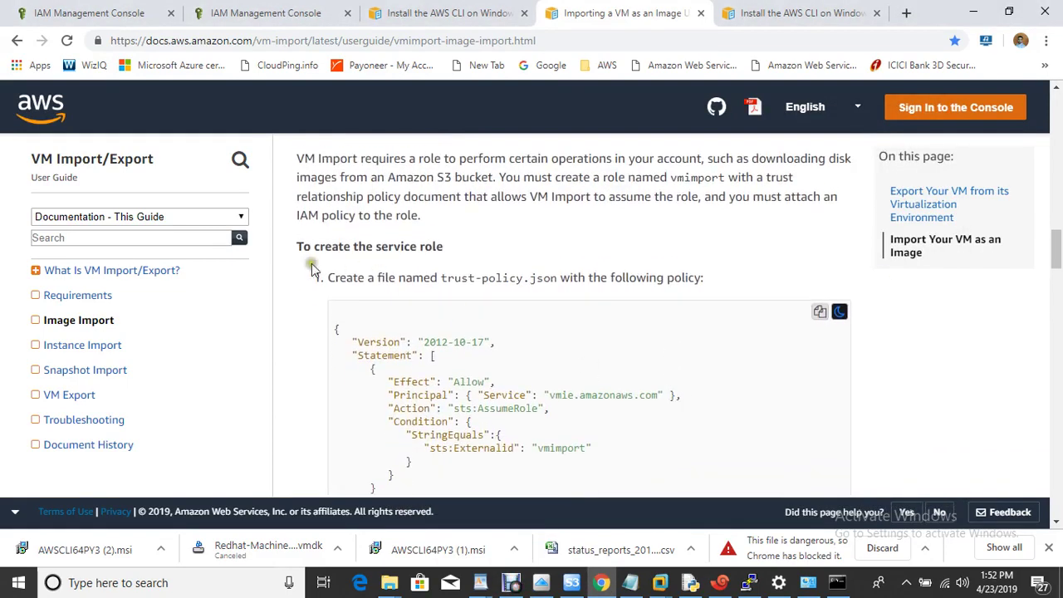
Paste the guide's trust policy JSON into a new Notepad document
left_click(819, 313)
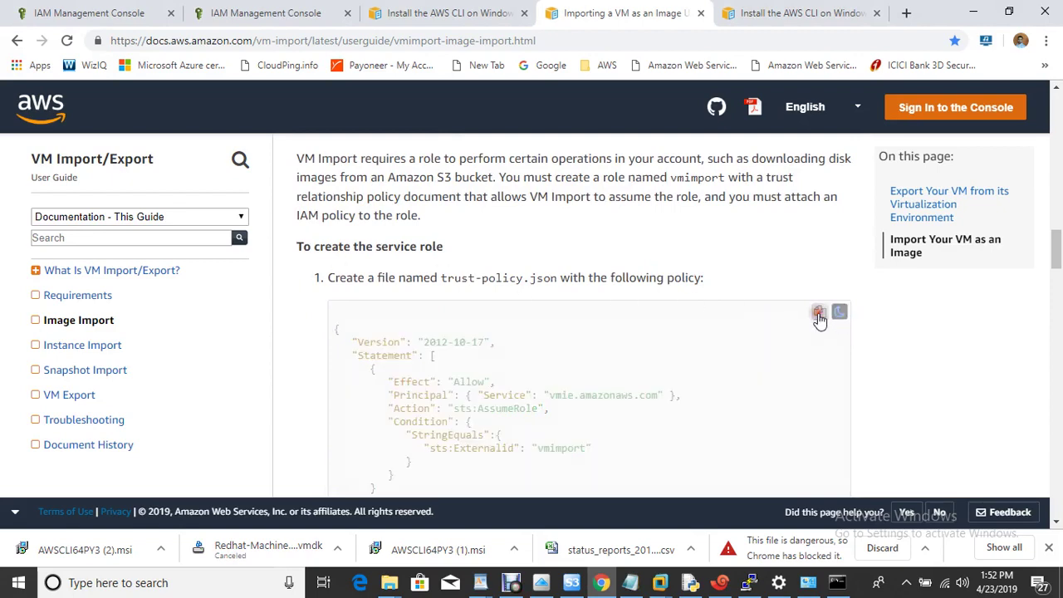
left_click_drag(440, 278, 550, 280)
key("super+r")
type("notepad")
key("Return")
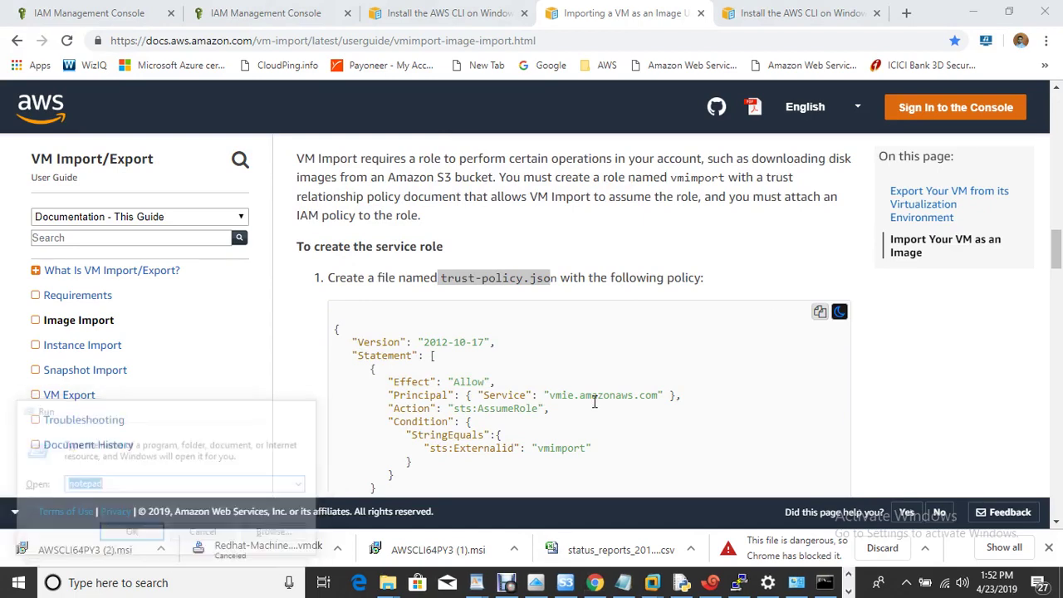
key("ctrl+v")
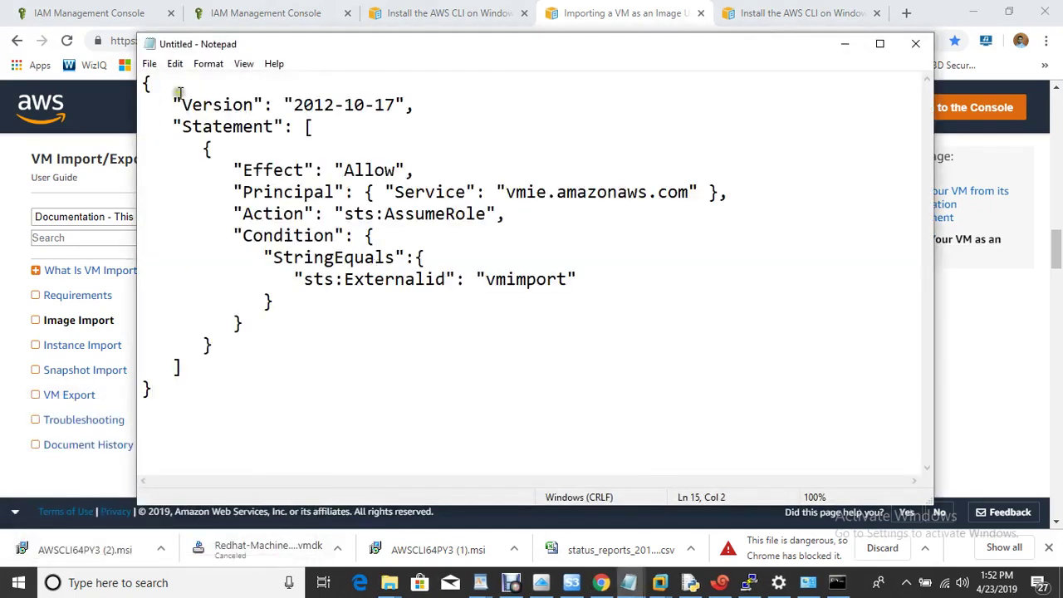
left_click(149, 63)
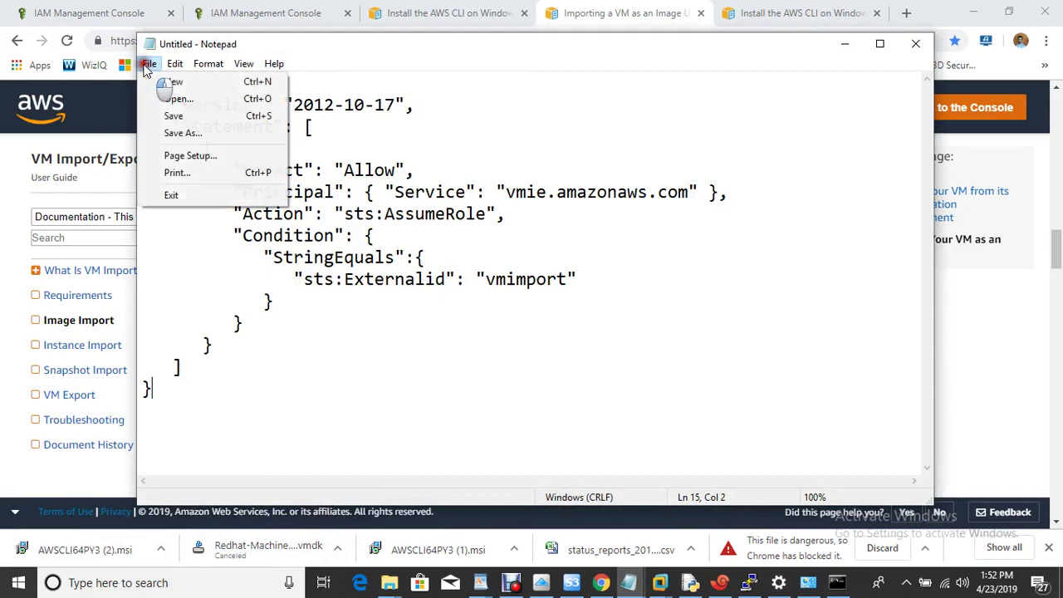
left_click(199, 133)
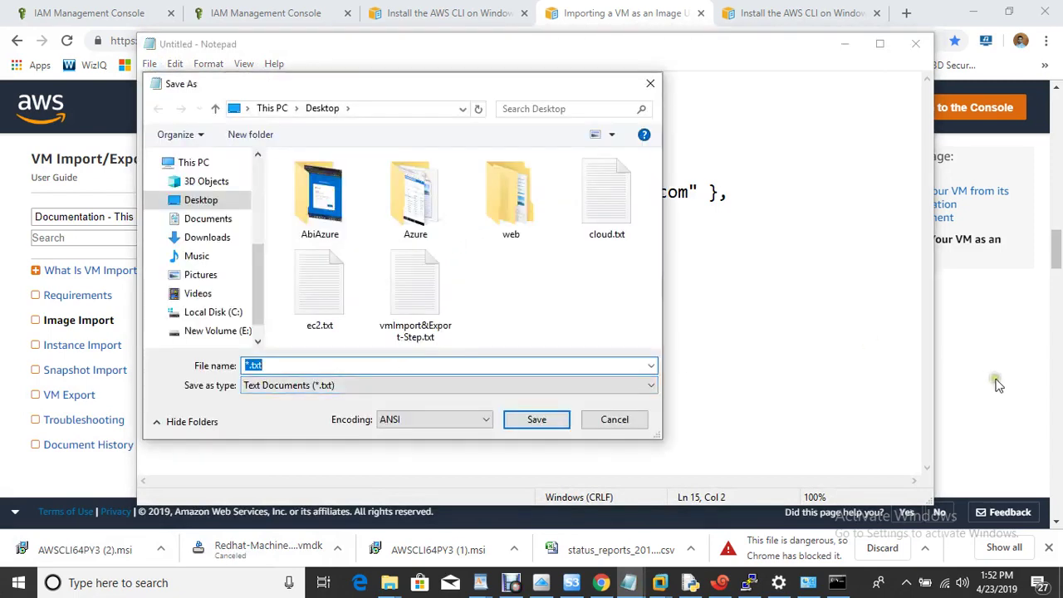
Save it as trust-policy.json on the Desktop, replacing the old copy, and close Notepad
left_click(996, 383)
left_click_drag(443, 279, 558, 280)
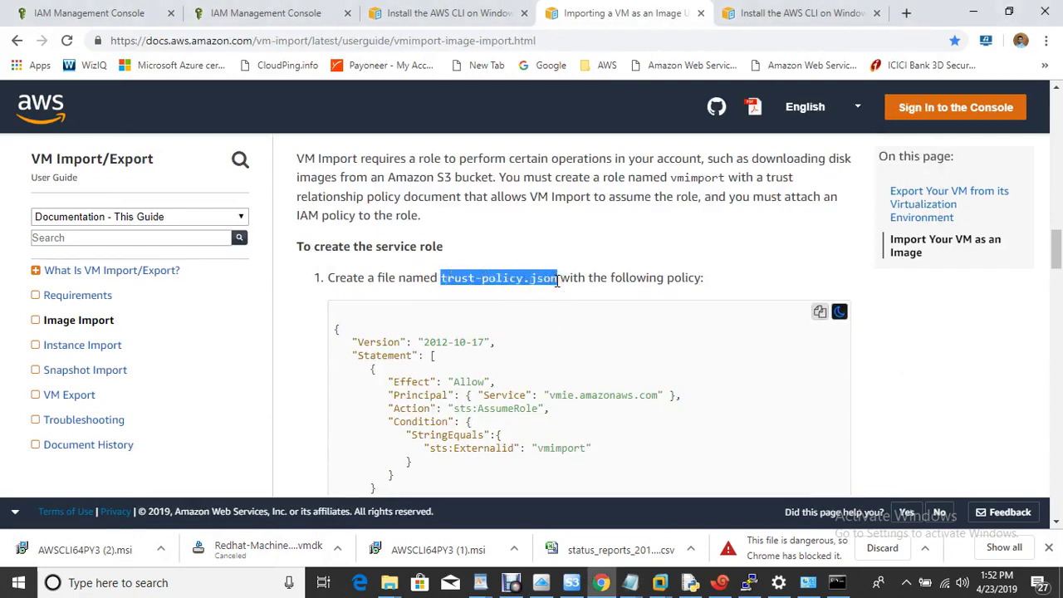
mouse_move(631, 581)
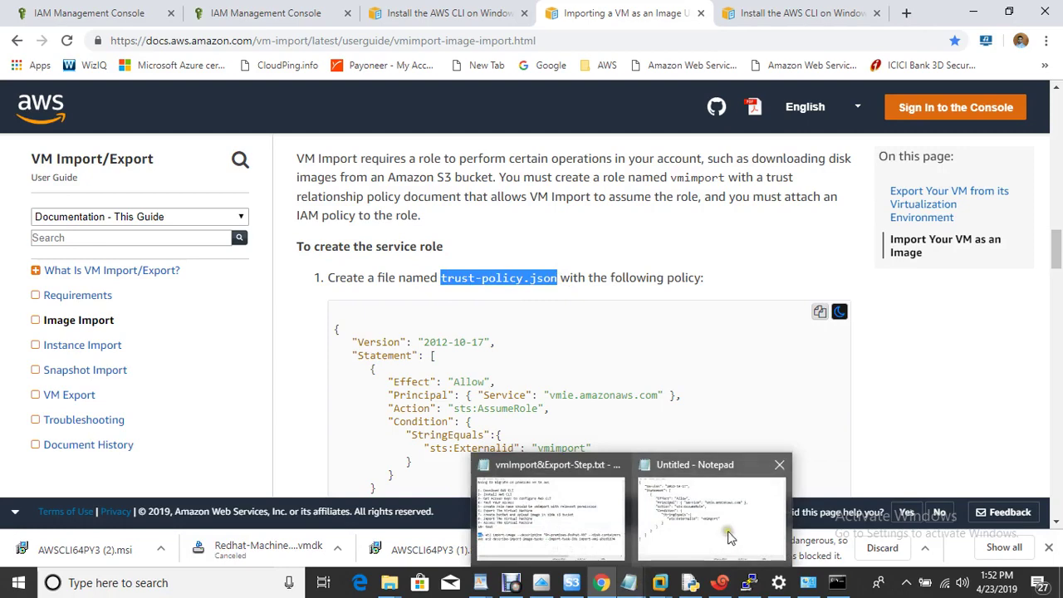
left_click(727, 531)
key("ctrl+v")
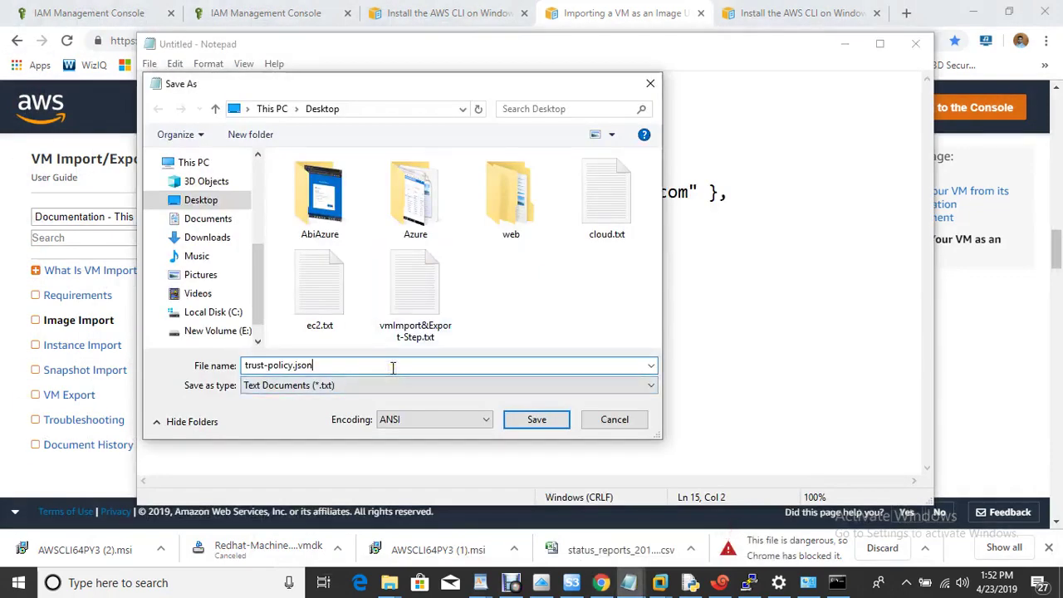
left_click(538, 421)
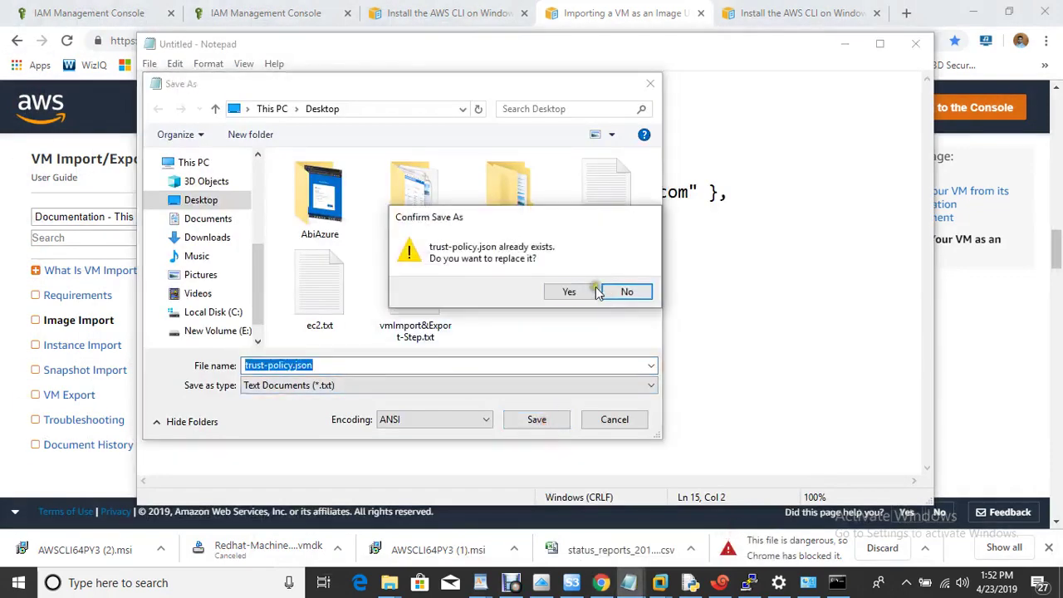
left_click(591, 292)
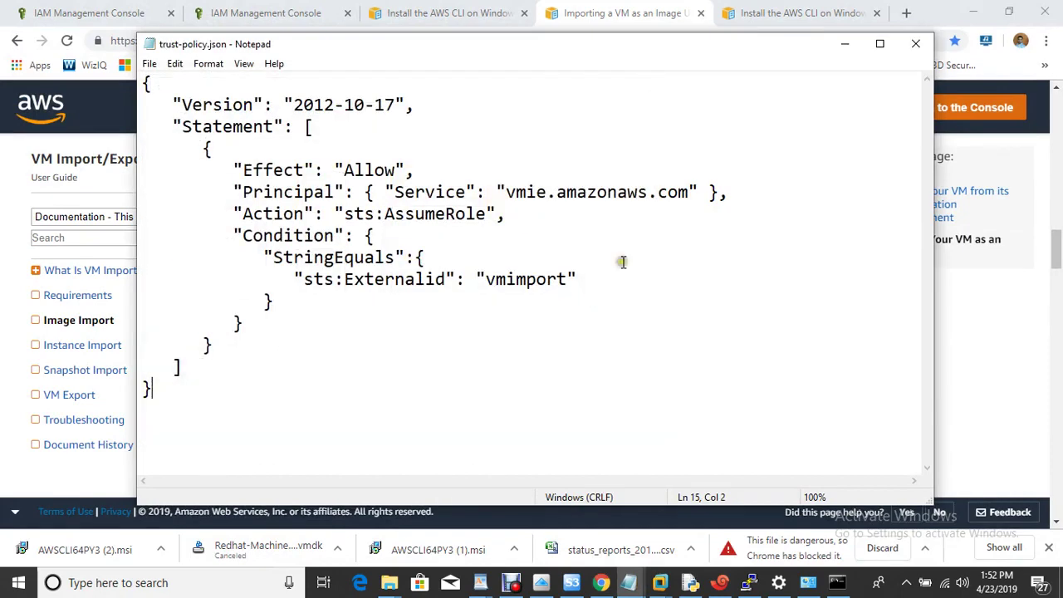
left_click(916, 44)
left_click(725, 281)
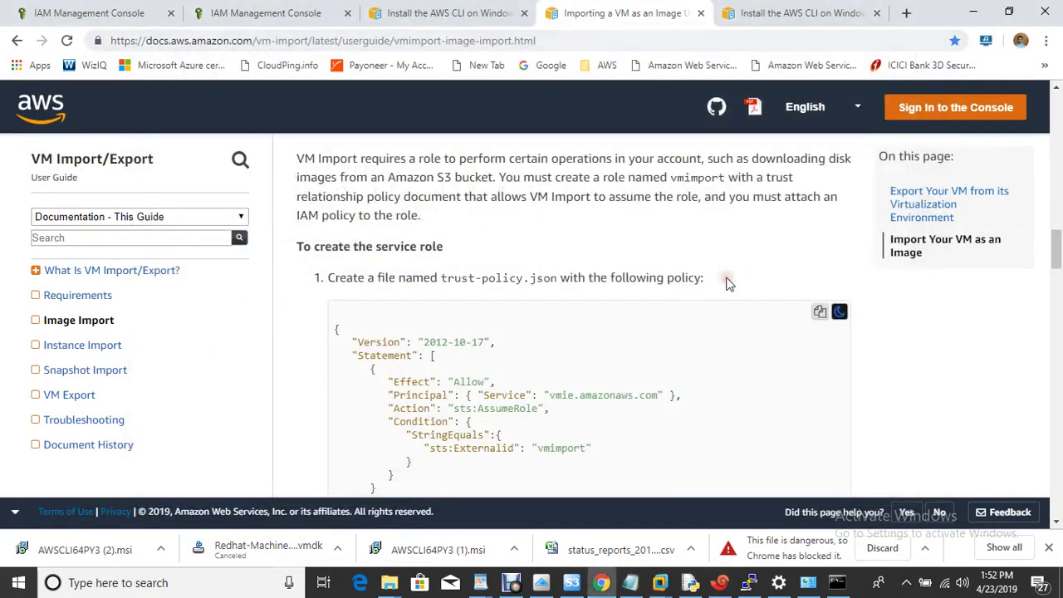
Copy the step 2 create-role command and review the aws ec2 commands in the notes
scroll(726, 283, "down", 5)
scroll(726, 283, "up", 1)
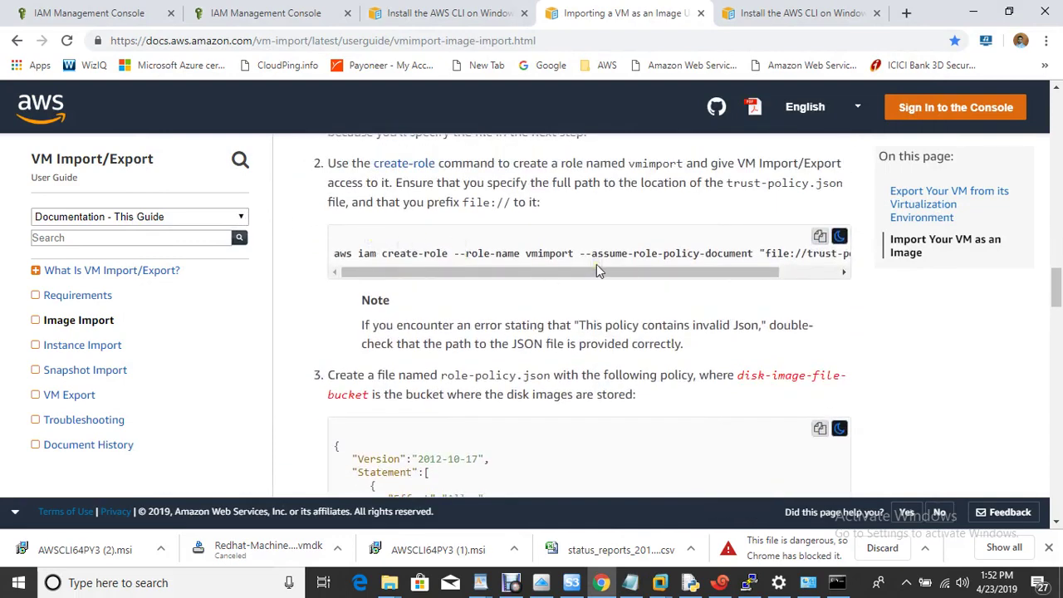
left_click(819, 237)
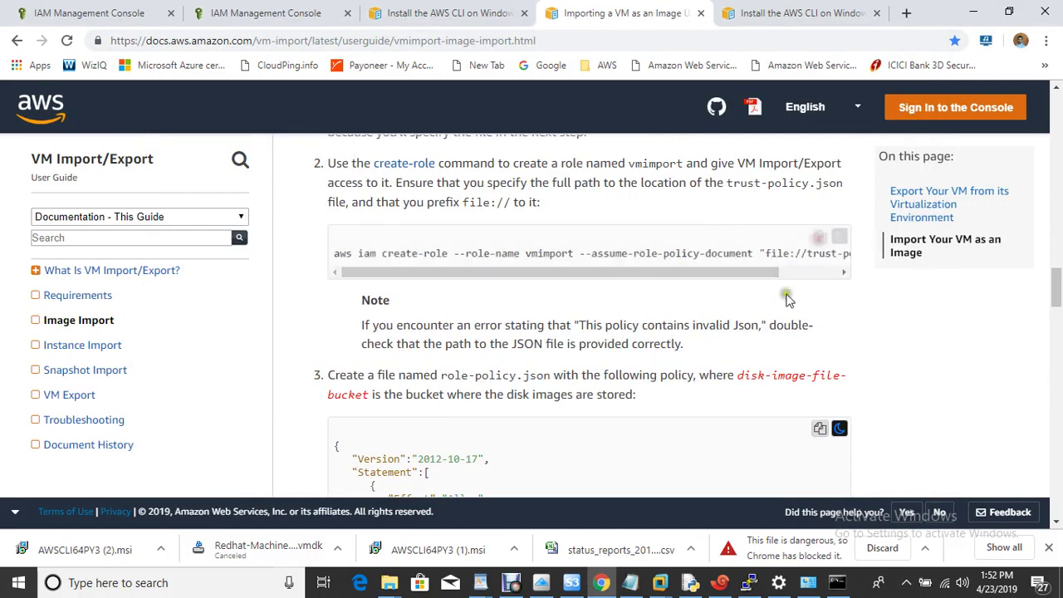
left_click(631, 582)
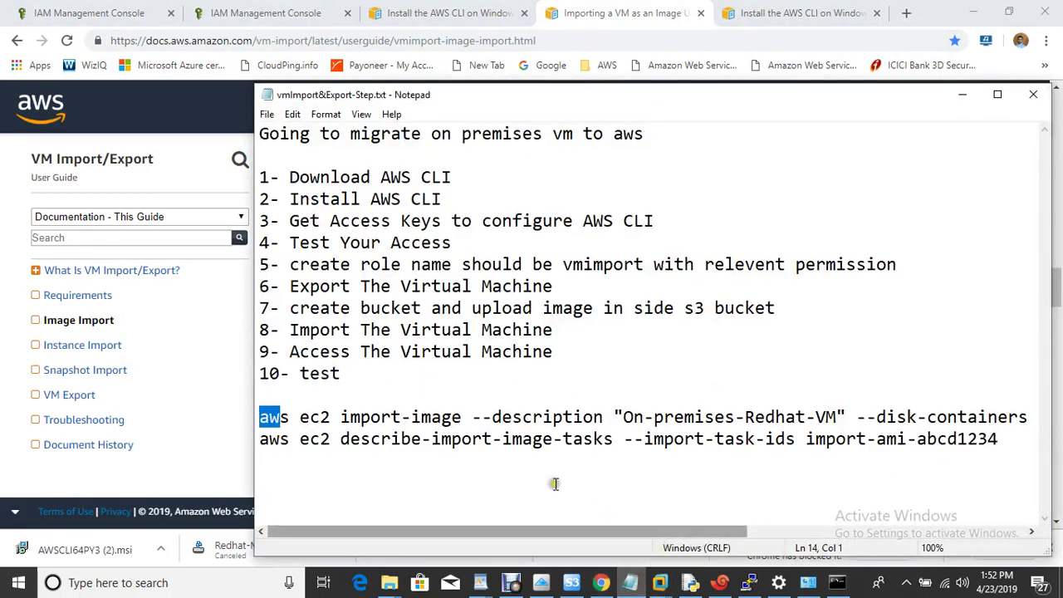
left_click(310, 462)
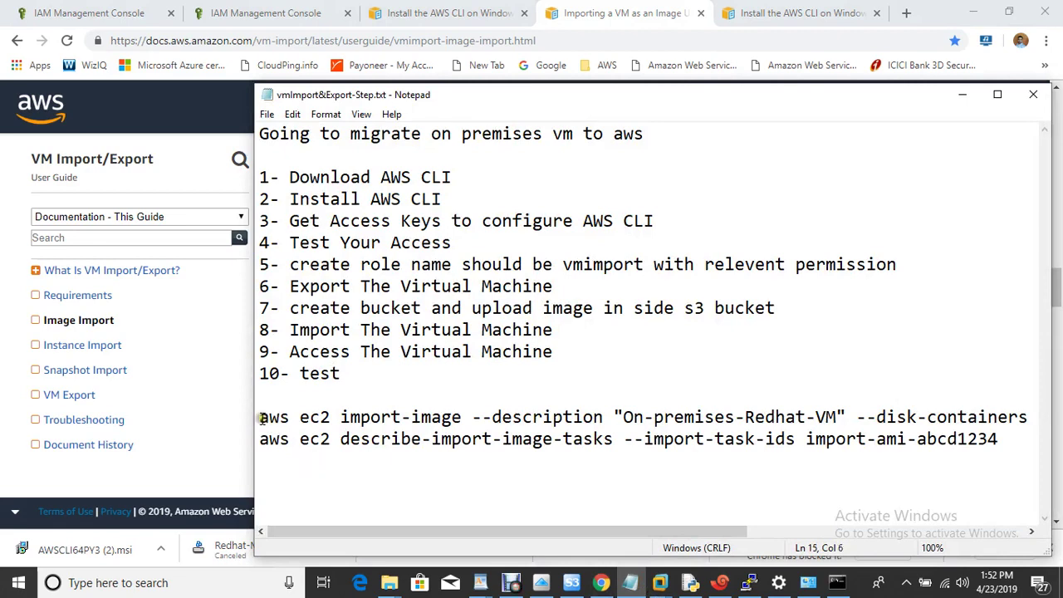
left_click_drag(259, 417, 637, 447)
left_click(572, 483)
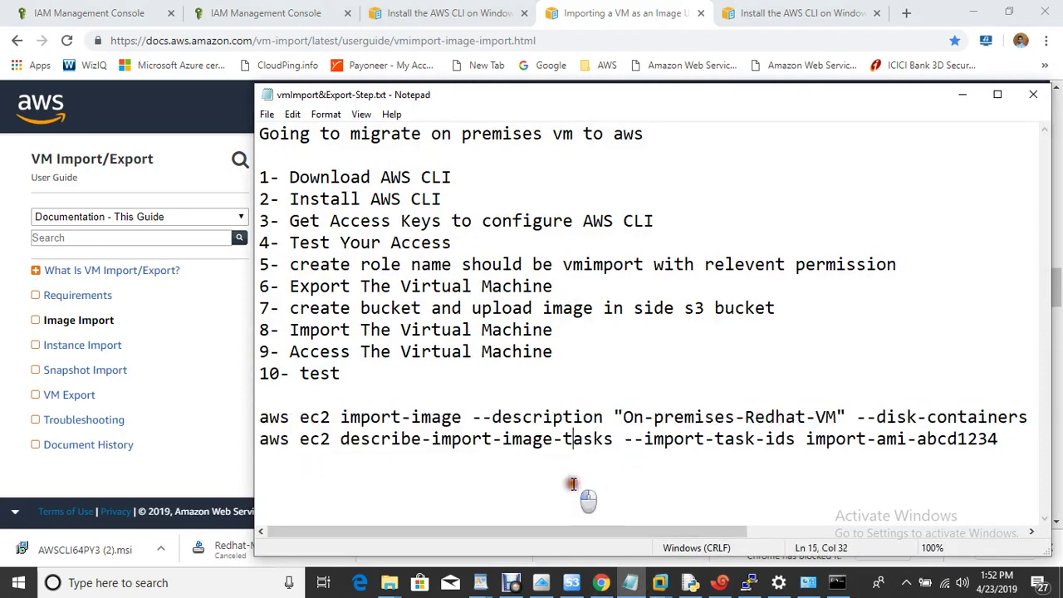
left_click(835, 584)
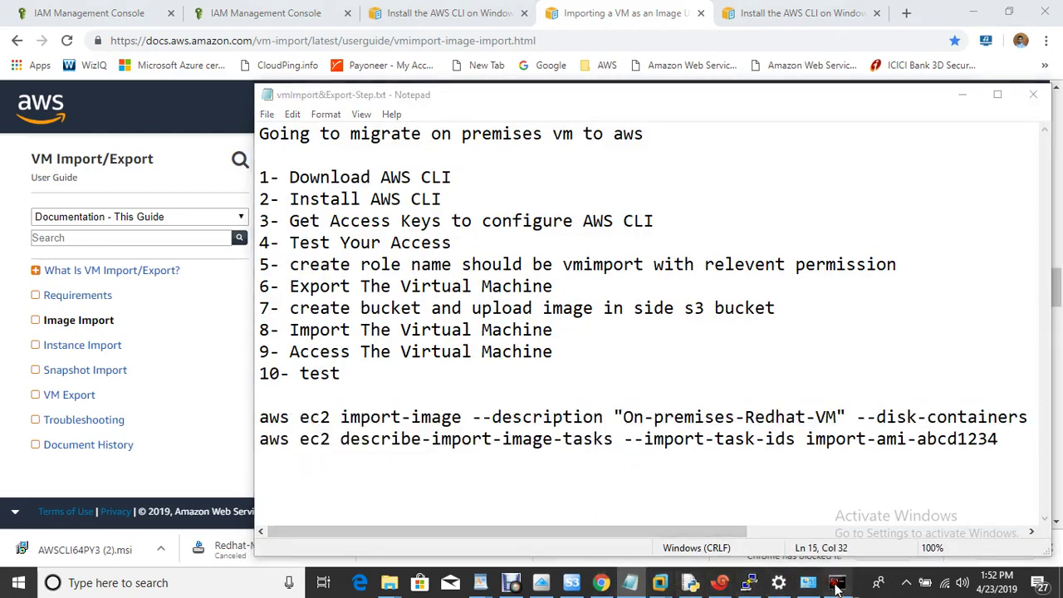
Create the vmimport role with aws iam create-role, rerunning it from the Desktop folder holding trust-policy.json
right_click(382, 251)
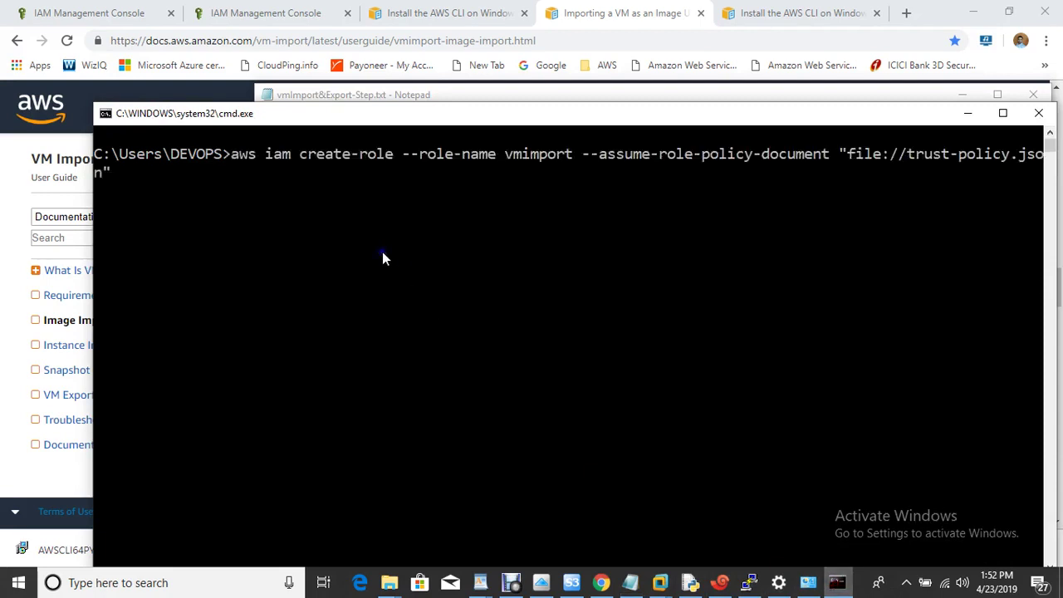
key("Left")
key("Left")
key("Left")
key("Left")
key("Left")
key("Left")
key("Left")
key("Left")
key("Left")
key("Left")
key("Left")
key("Left")
key("Left")
key("Left")
key("Left")
key("Left")
key("Left")
key("Left")
key("Left")
key("Left")
key("Right")
key("Right")
key("Right")
key("Right")
key("Right")
key("Right")
key("Right")
key("Right")
key("Right")
key("Right")
key("Right")
key("Right")
key("Right")
key("Right")
key("Right")
key("Right")
key("Right")
key("Right")
key("Right")
key("Right")
key("Right")
key("Right")
key("Right")
key("Right")
key("Right")
key("Right")
key("Right")
key("Right")
key("Right")
key("Right")
key("Right")
key("Right")
key("Right")
key("Return")
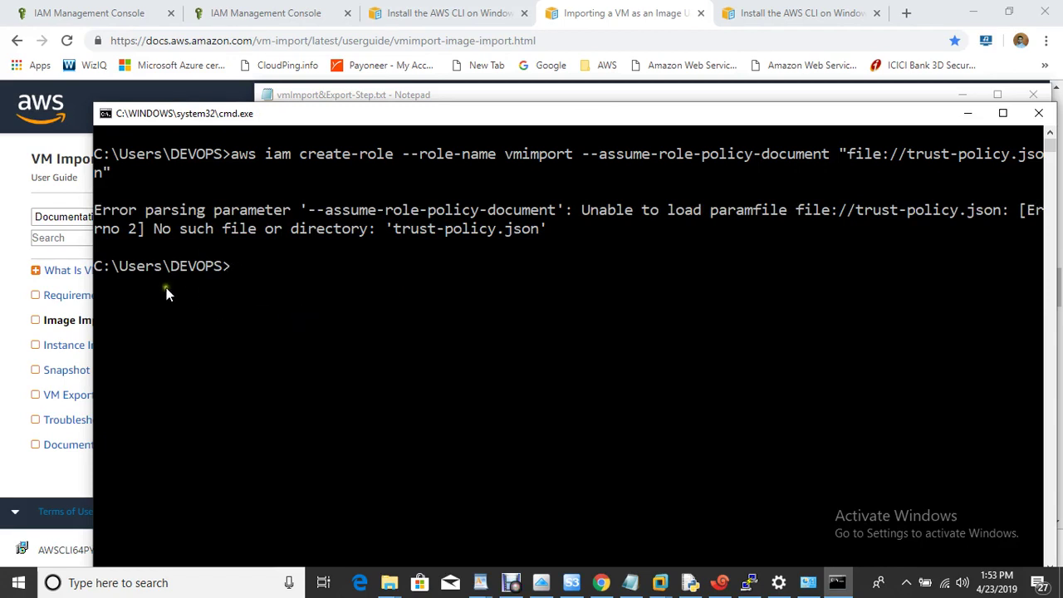
type("cd Desktop")
key("Return")
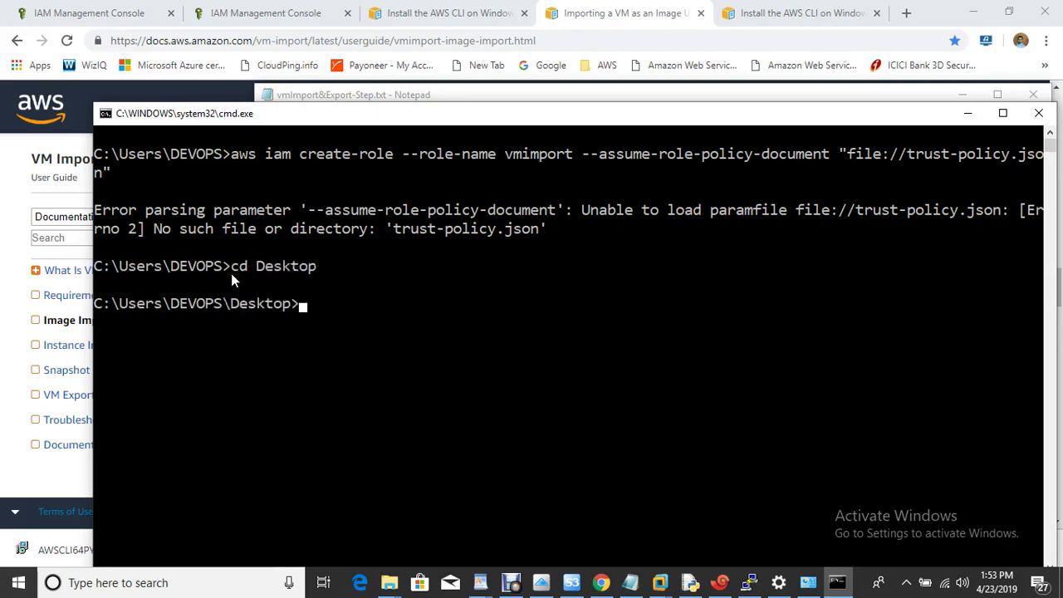
key("Up")
key("Up")
key("Return")
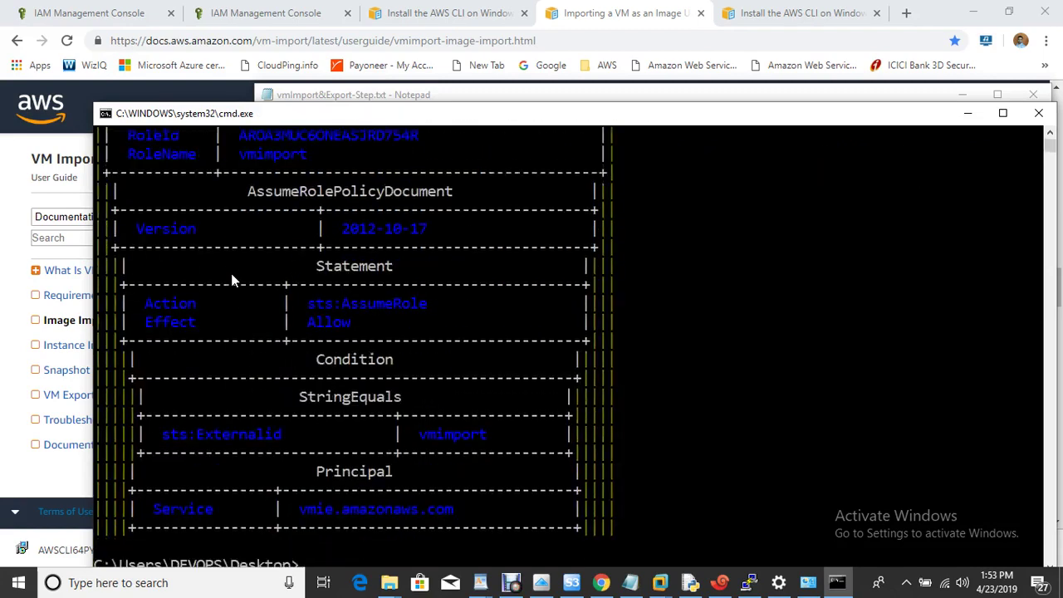
left_click(108, 13)
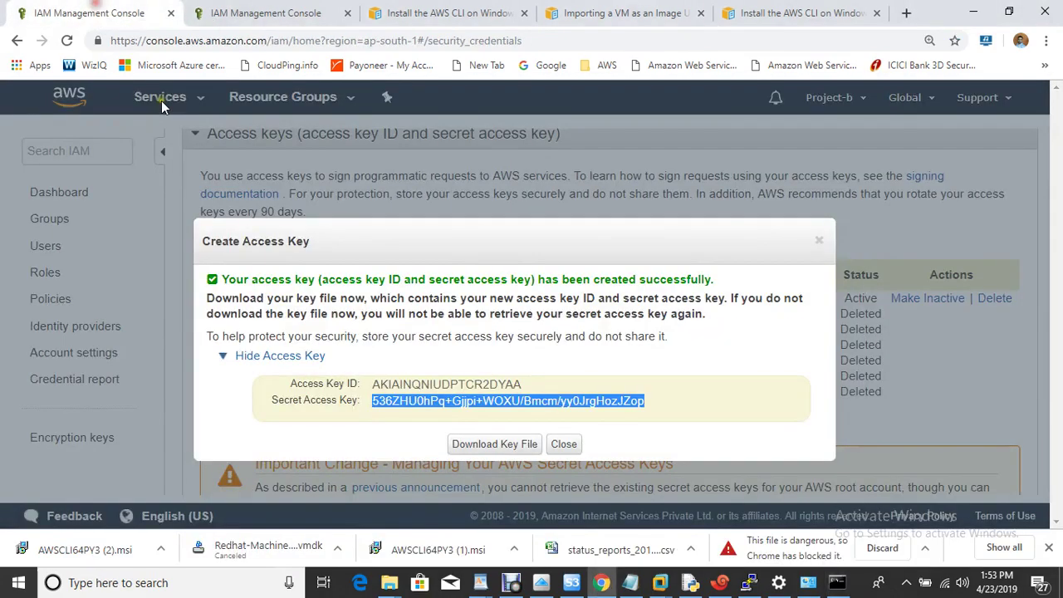
Dismiss the access key confirmation and open the vmimport role's summary from IAM Roles
left_click(564, 444)
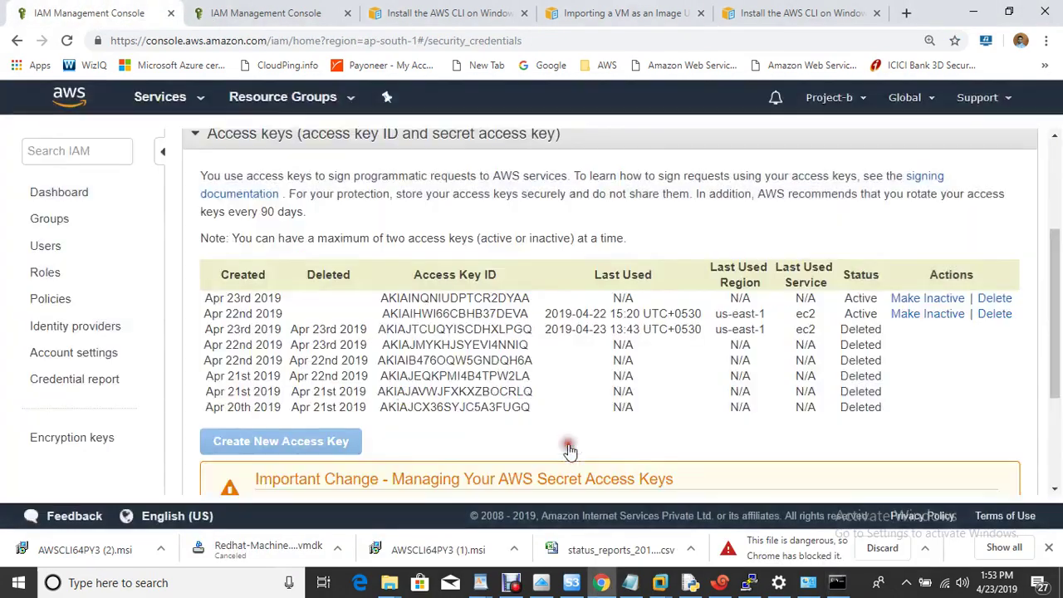
left_click(46, 273)
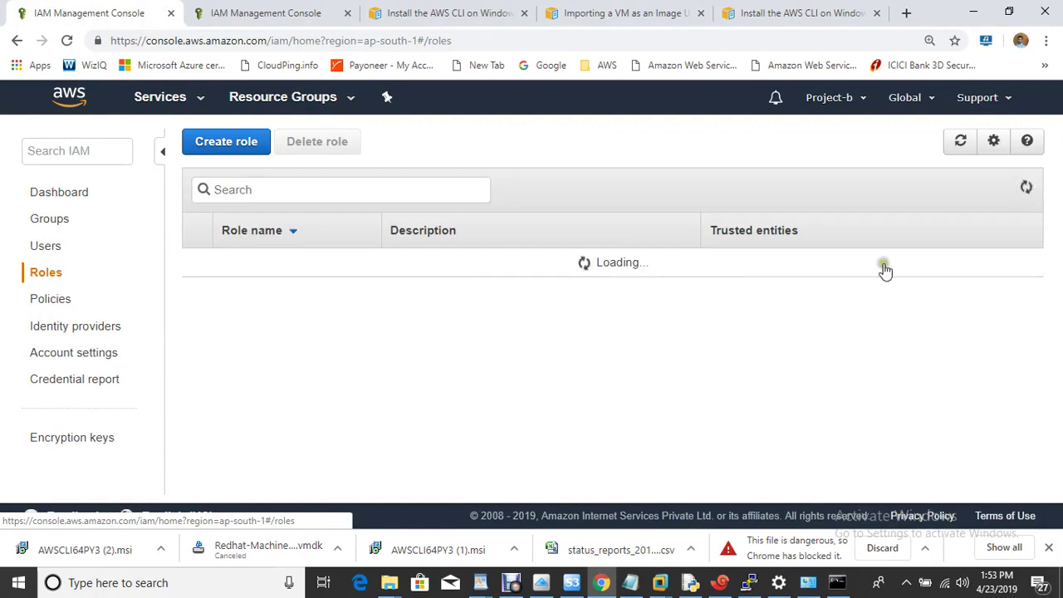
left_click(1055, 315)
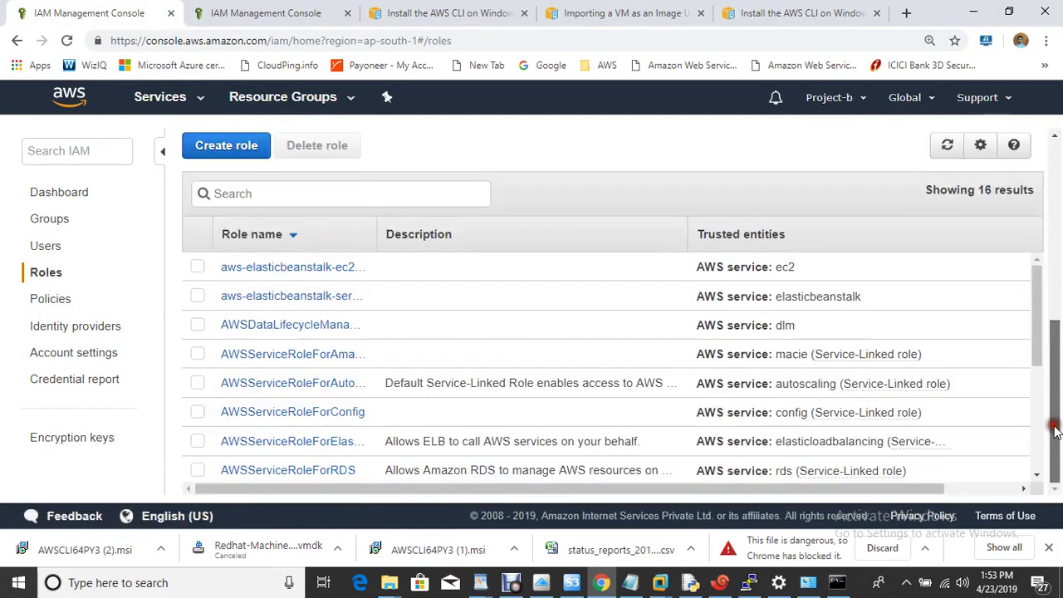
left_click_drag(1045, 315, 1030, 449)
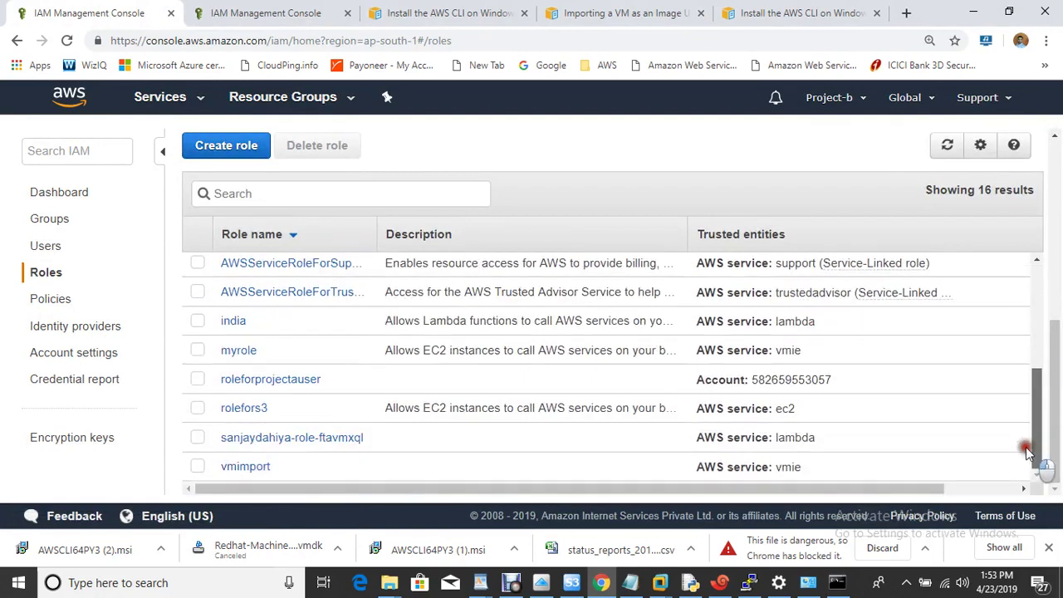
left_click(247, 468)
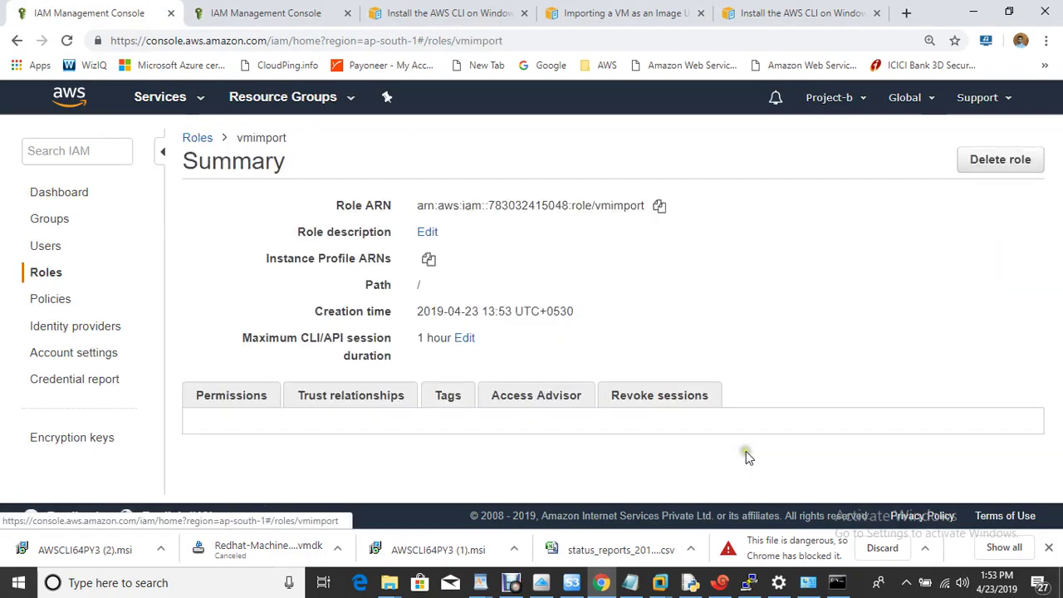
left_click_drag(1054, 272, 1051, 385)
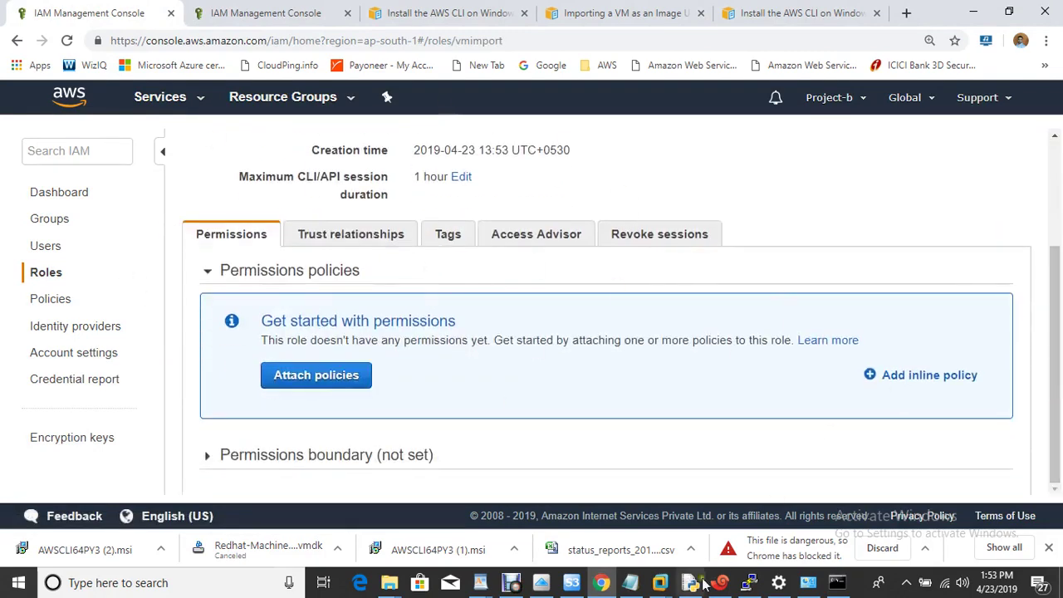
Clear the Command Prompt output with cls
left_click(837, 582)
left_click(482, 380)
type("cls")
key("Return")
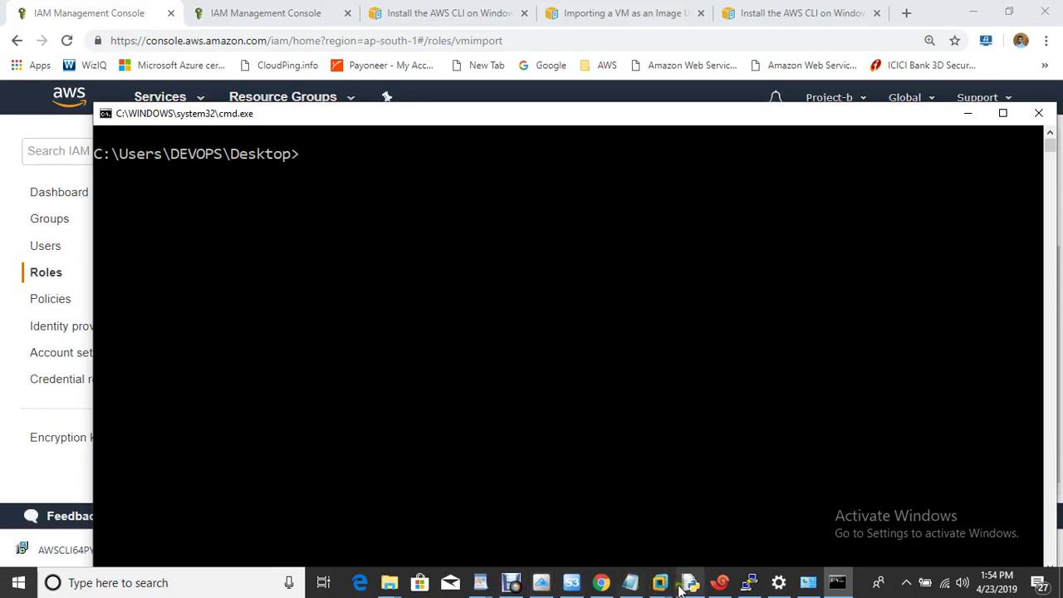
Highlight the export and upload steps in the migration notes
left_click(633, 584)
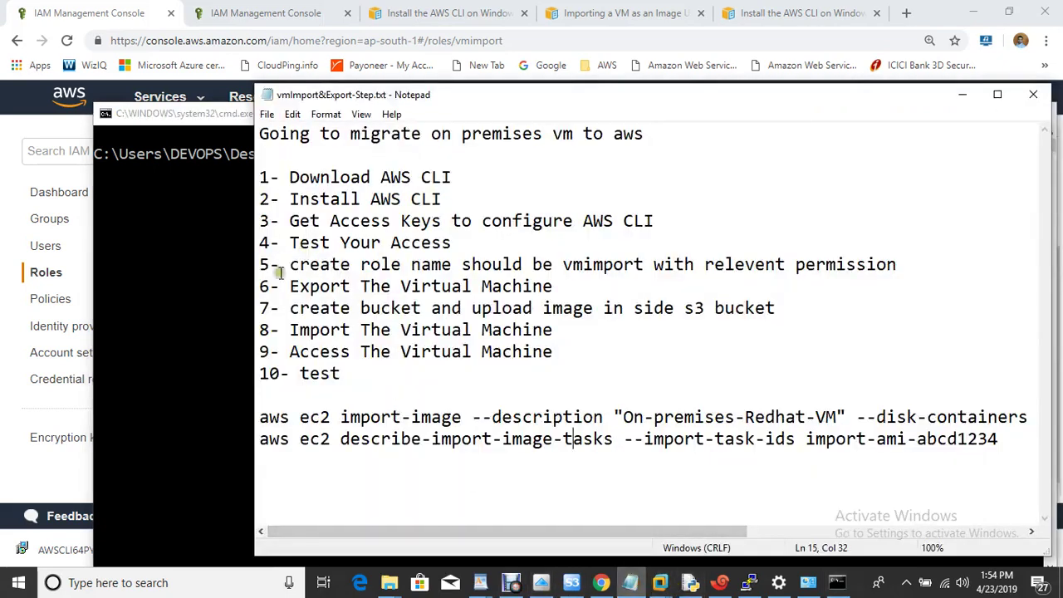
left_click_drag(283, 286, 573, 309)
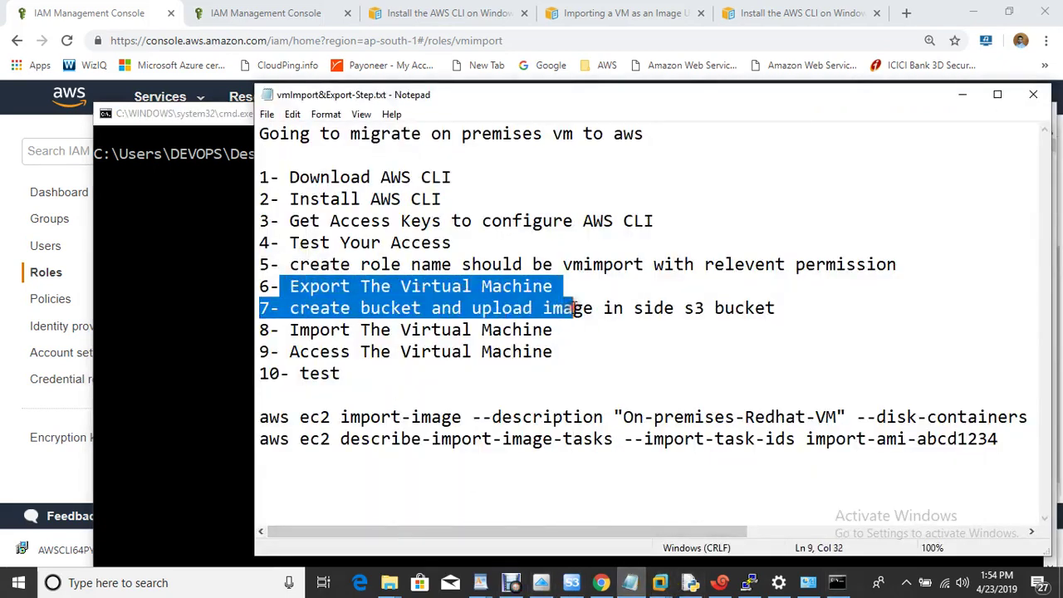
left_click(594, 308)
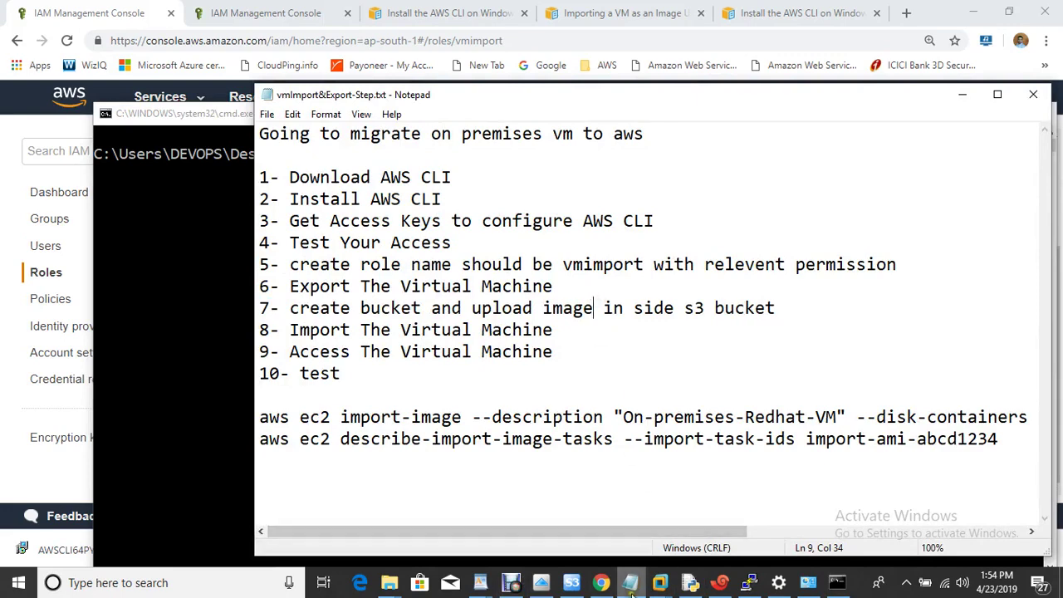
Begin exporting Redhat-Machine to OVF, cancel the export, and show the desktop
mouse_move(662, 585)
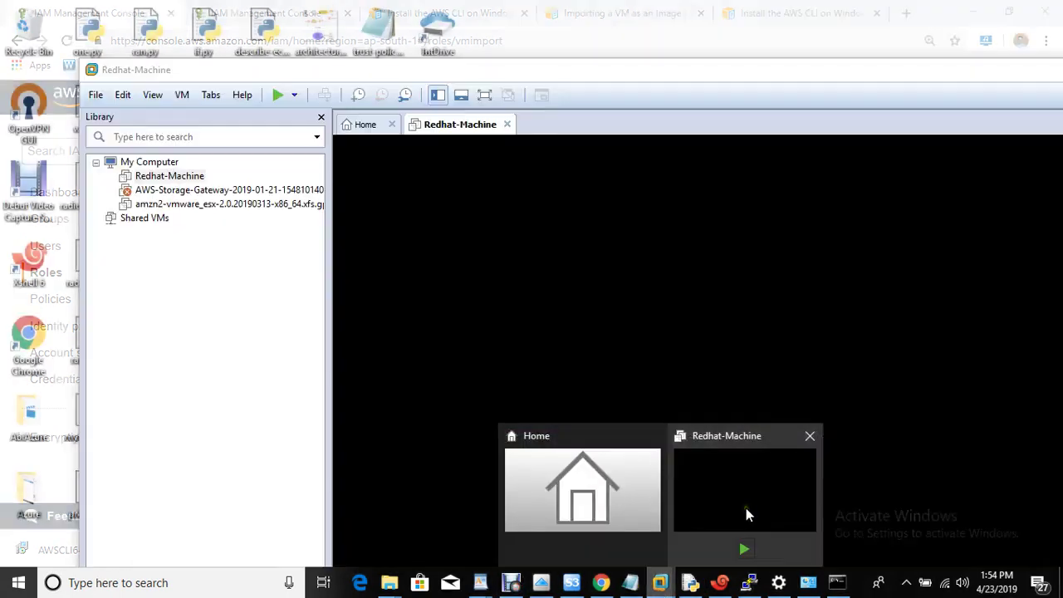
left_click(746, 508)
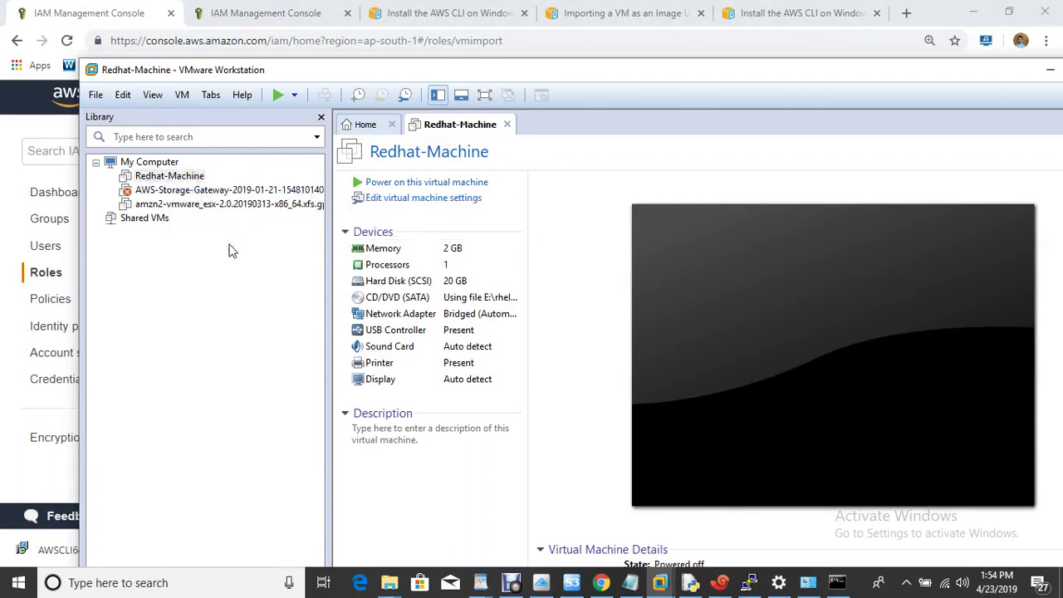
left_click(95, 96)
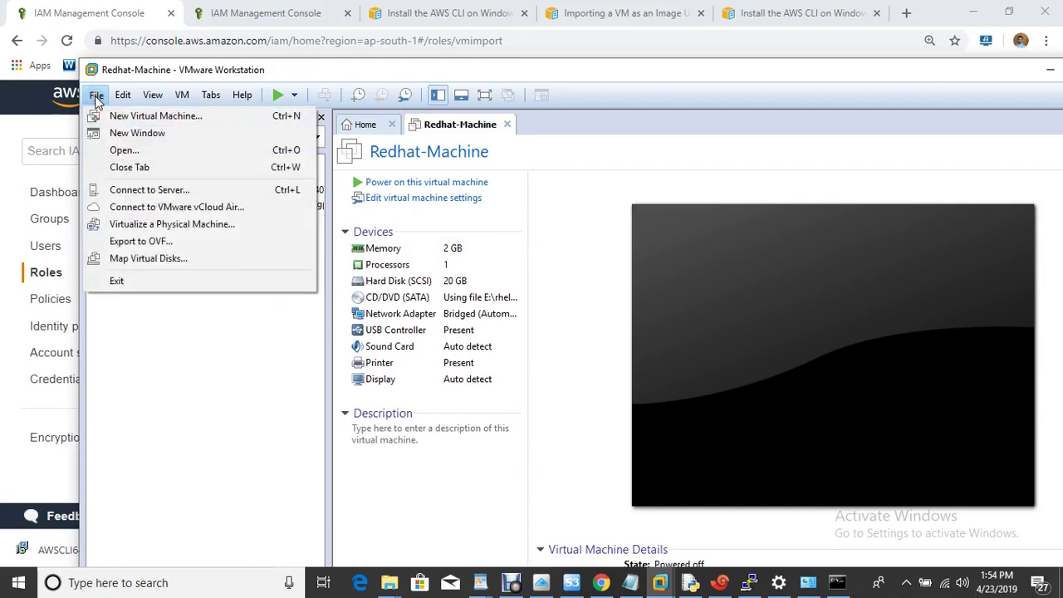
left_click(156, 240)
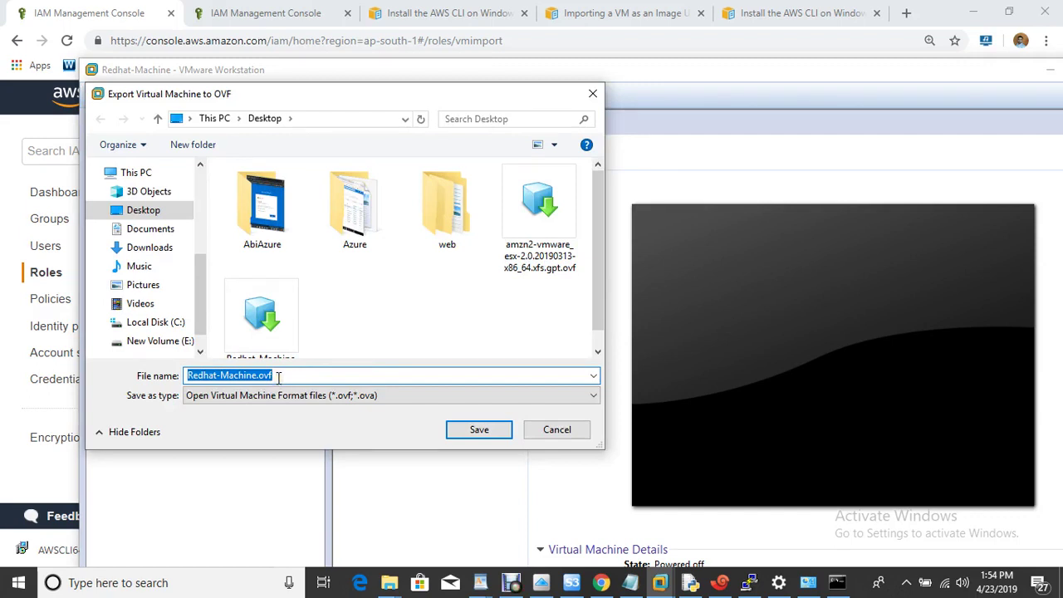
left_click(280, 376)
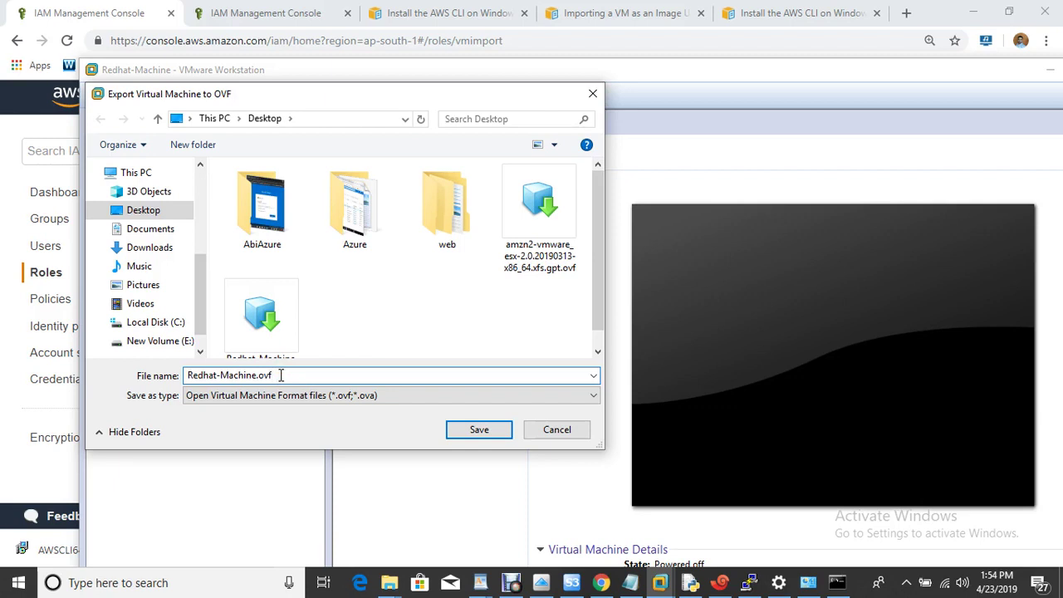
left_click(557, 430)
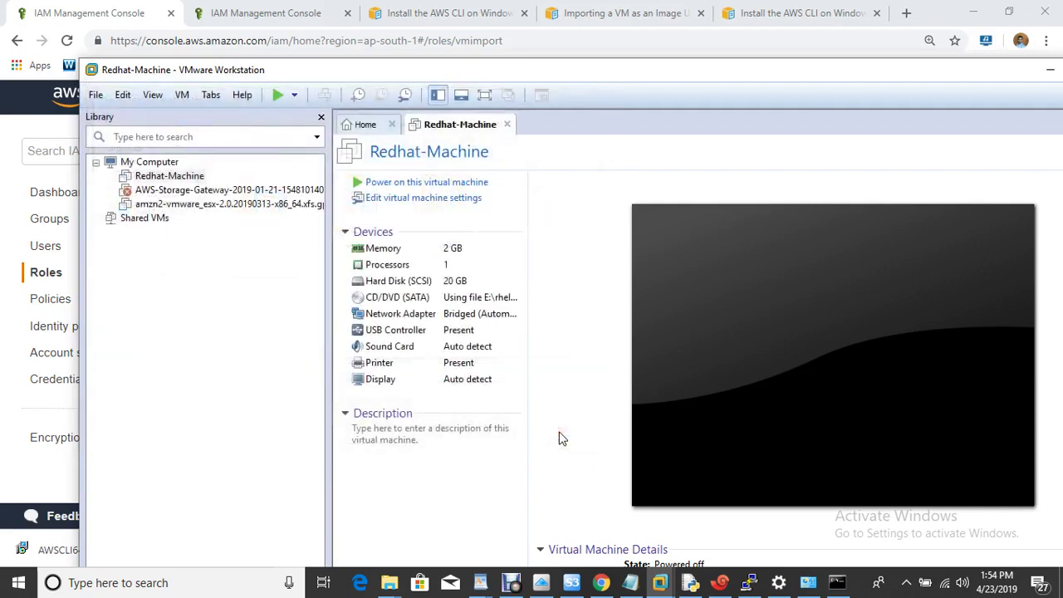
key("super+d")
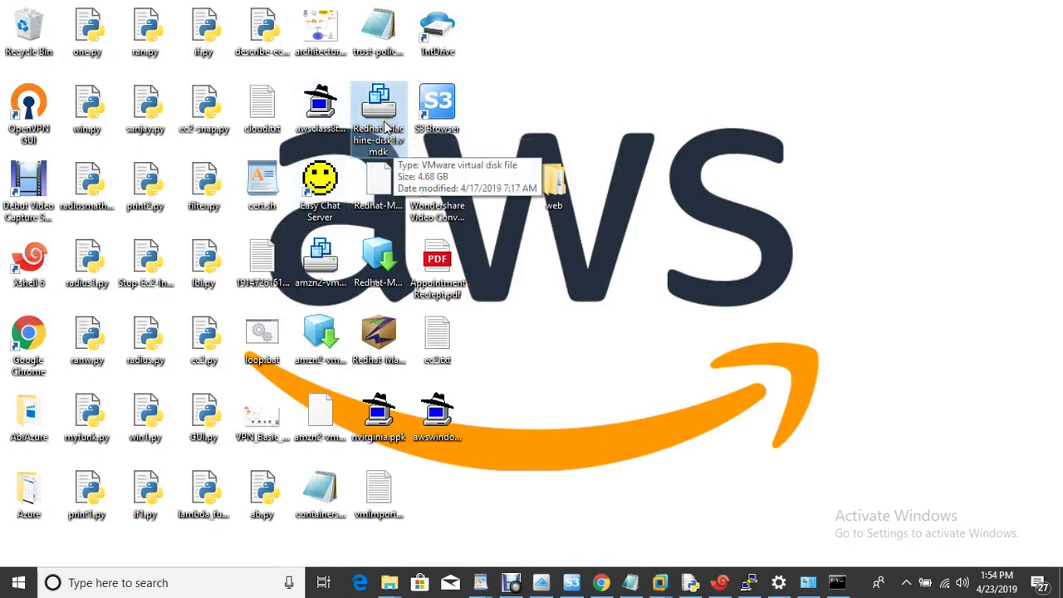
Highlight step 7 (create bucket, upload image) in the notes and return to the IAM console tab
left_click(629, 584)
left_click_drag(290, 308, 734, 309)
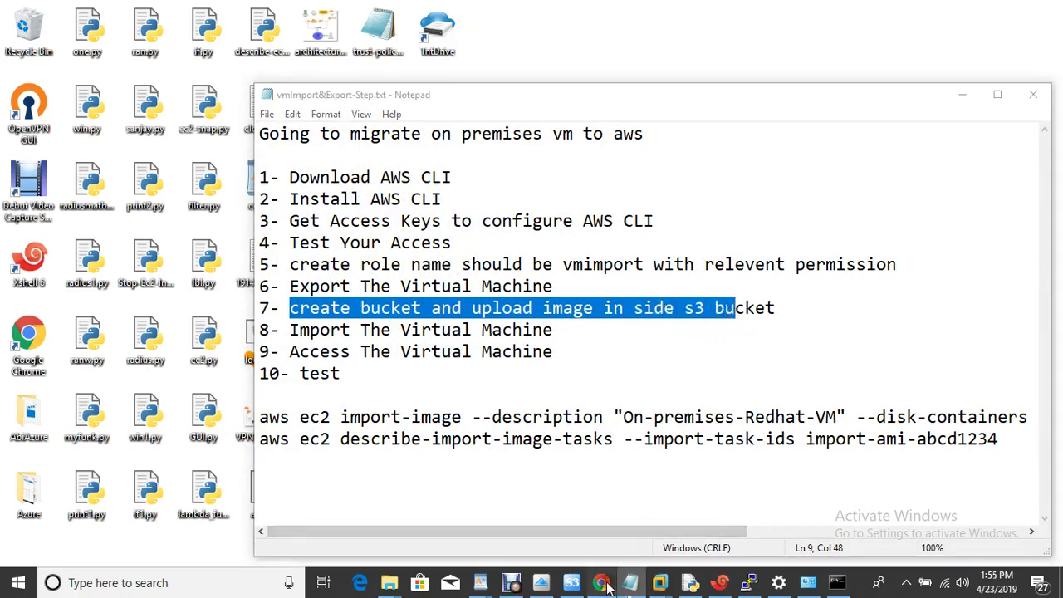
left_click(605, 584)
left_click(249, 15)
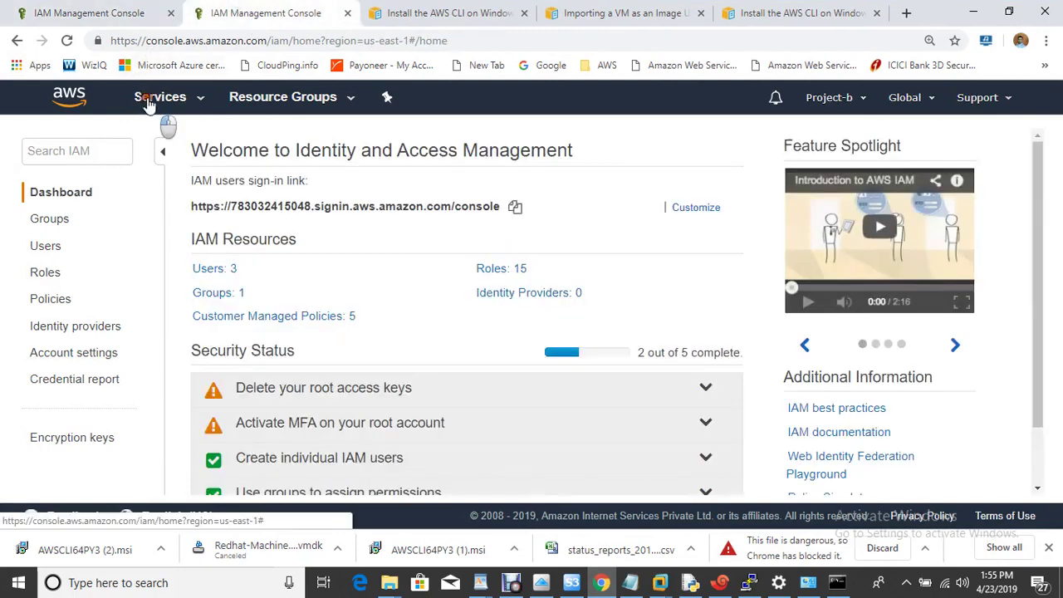
left_click(149, 100)
Go to S3 and start a new bucket named myonpremisesimport, accepting default options
type("s3")
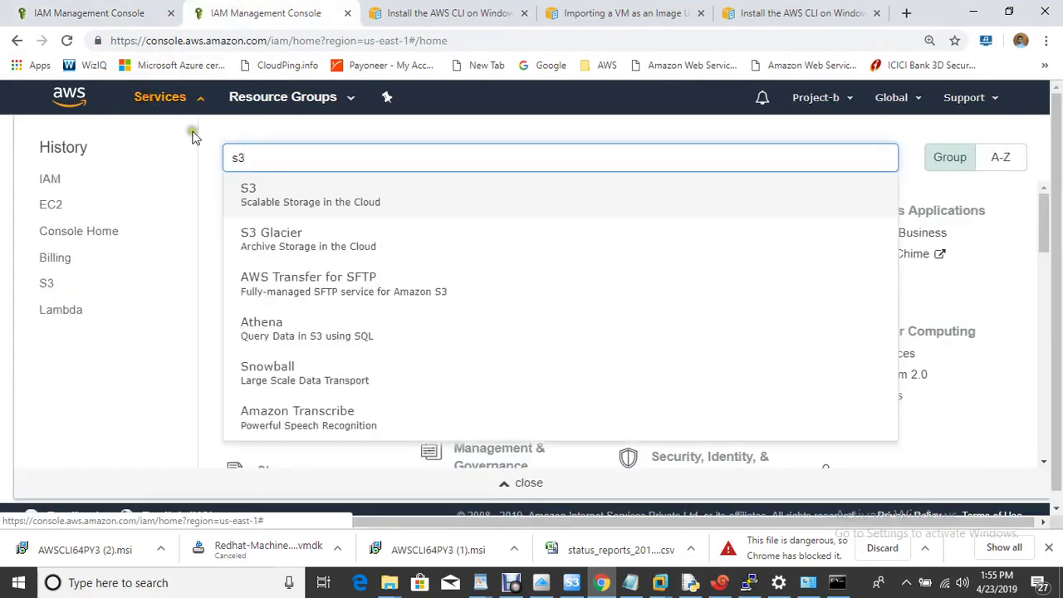
left_click(310, 193)
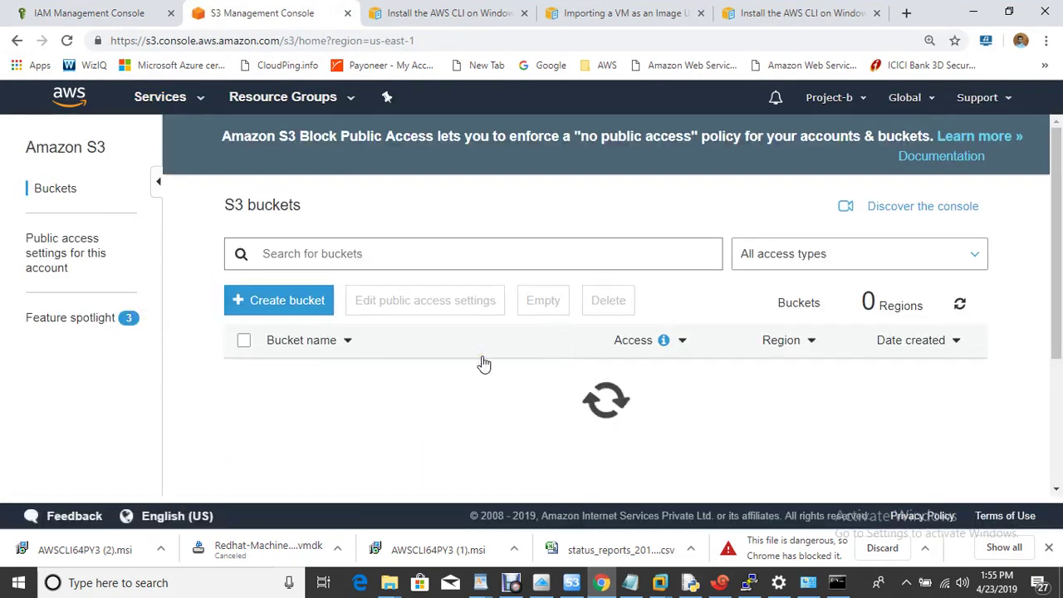
left_click(260, 306)
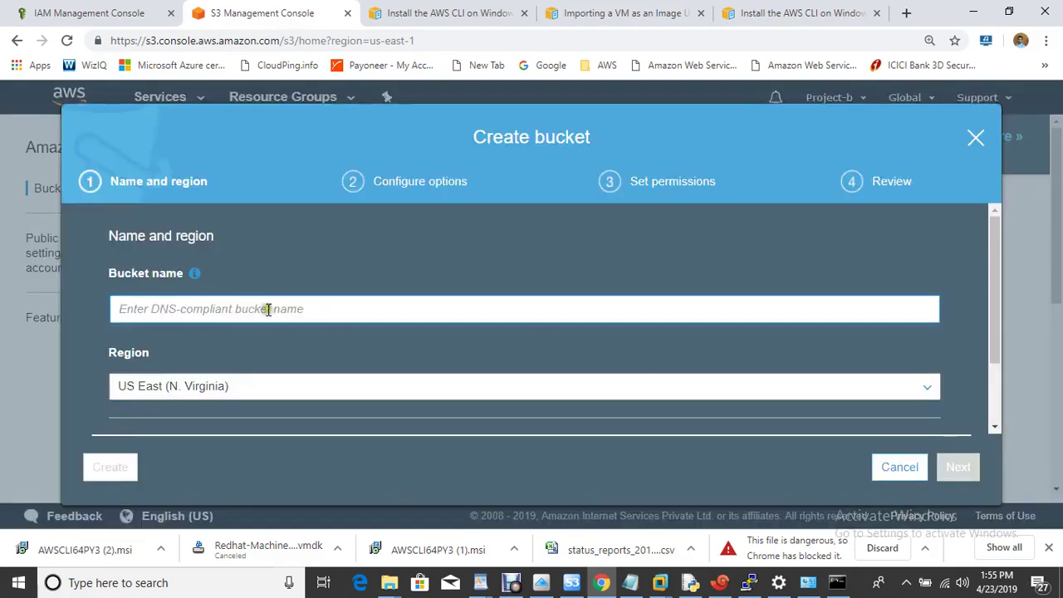
left_click(268, 309)
type("my")
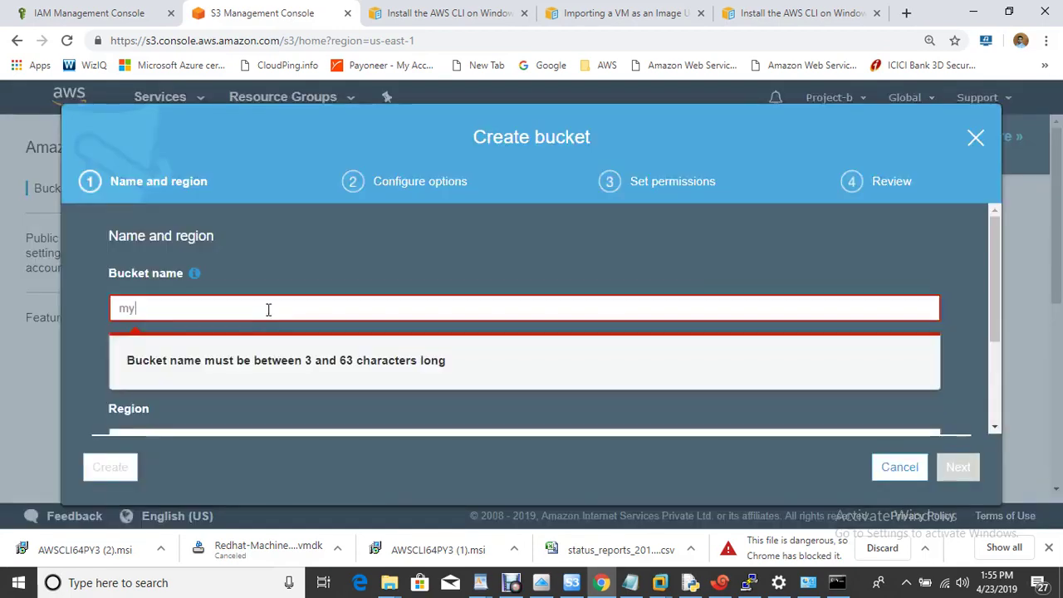
type("onpremisesimport")
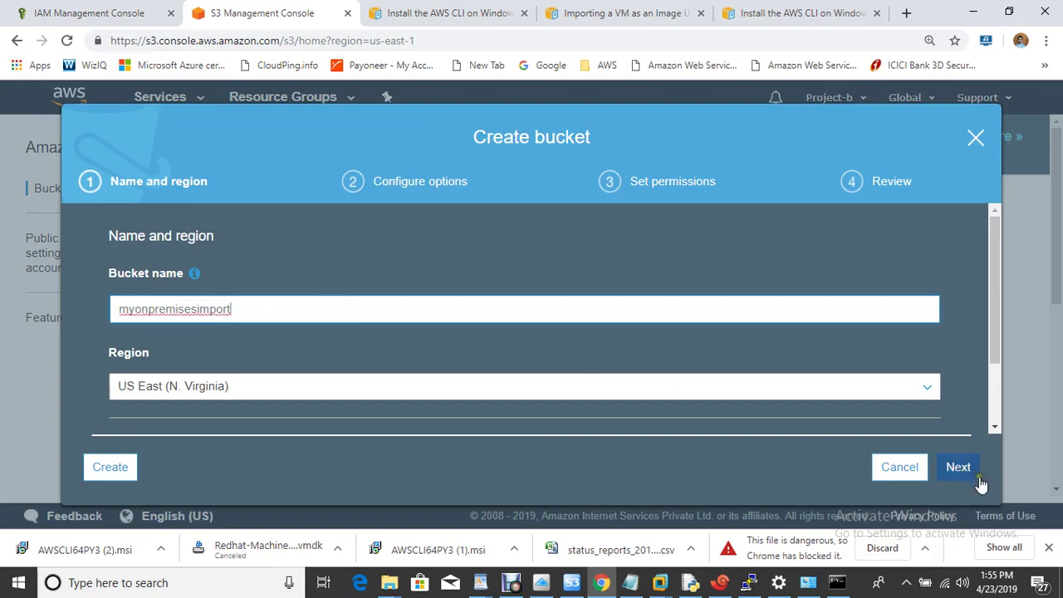
left_click(958, 466)
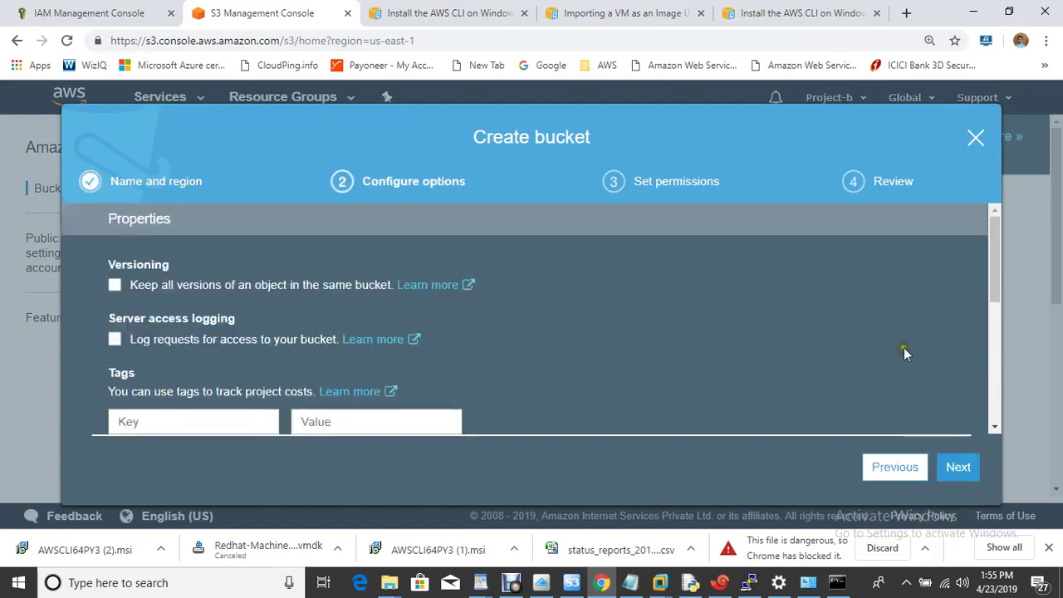
left_click(957, 466)
Turn off all four block-public-access settings, create the bucket, and open it
left_click_drag(995, 242, 1001, 281)
left_click(115, 294)
left_click(115, 314)
left_click(114, 378)
left_click(115, 401)
left_click(956, 466)
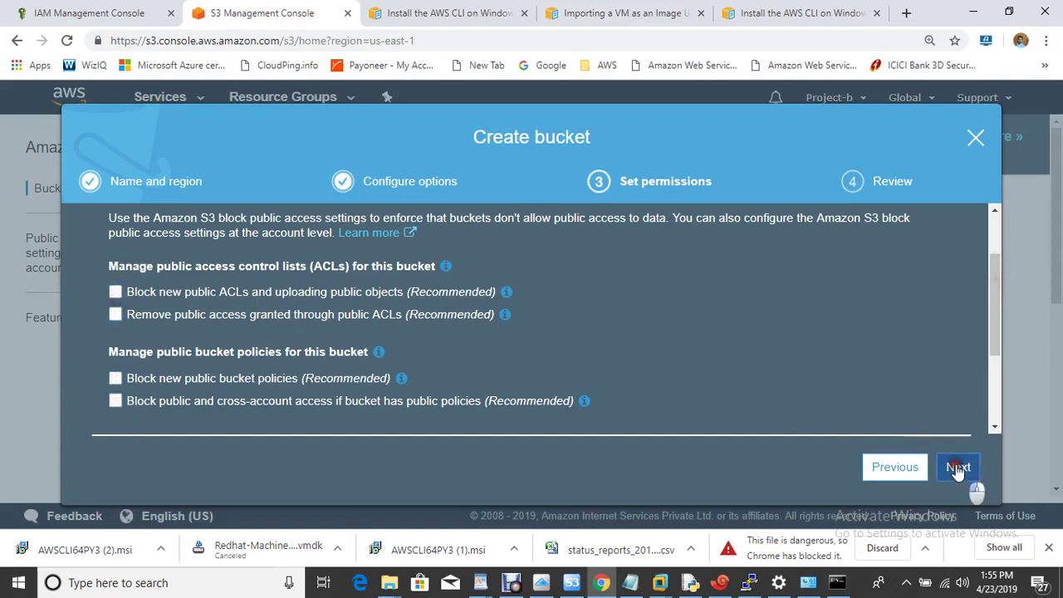
left_click(919, 471)
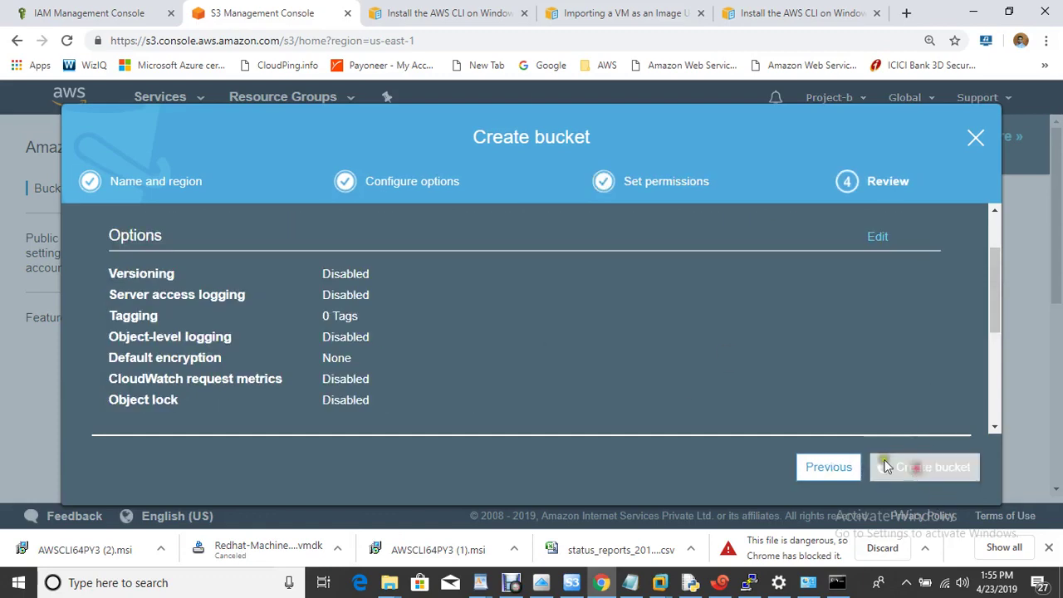
left_click_drag(1056, 270, 1057, 436)
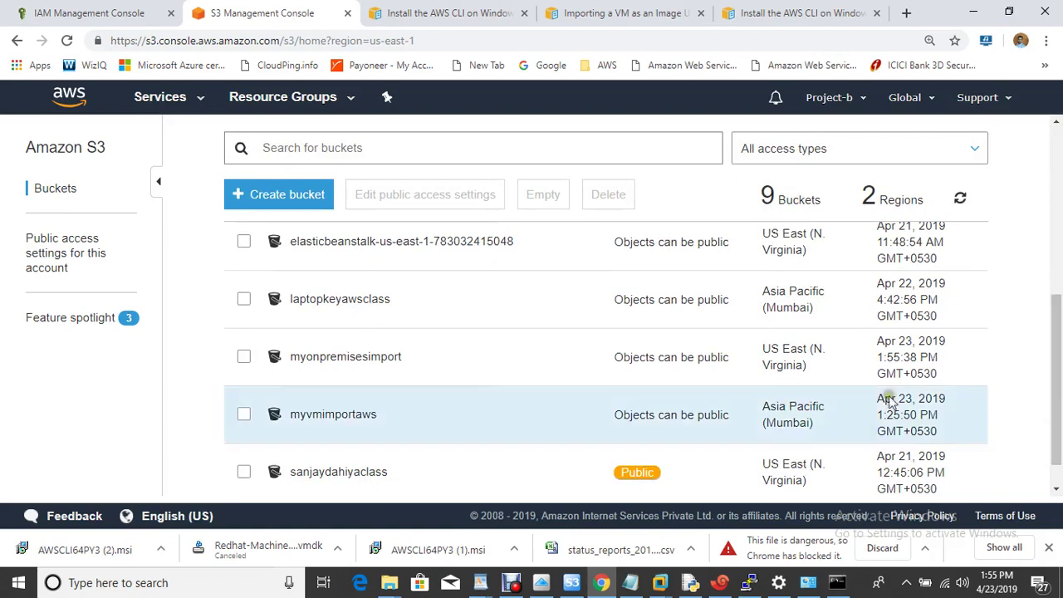
left_click(339, 359)
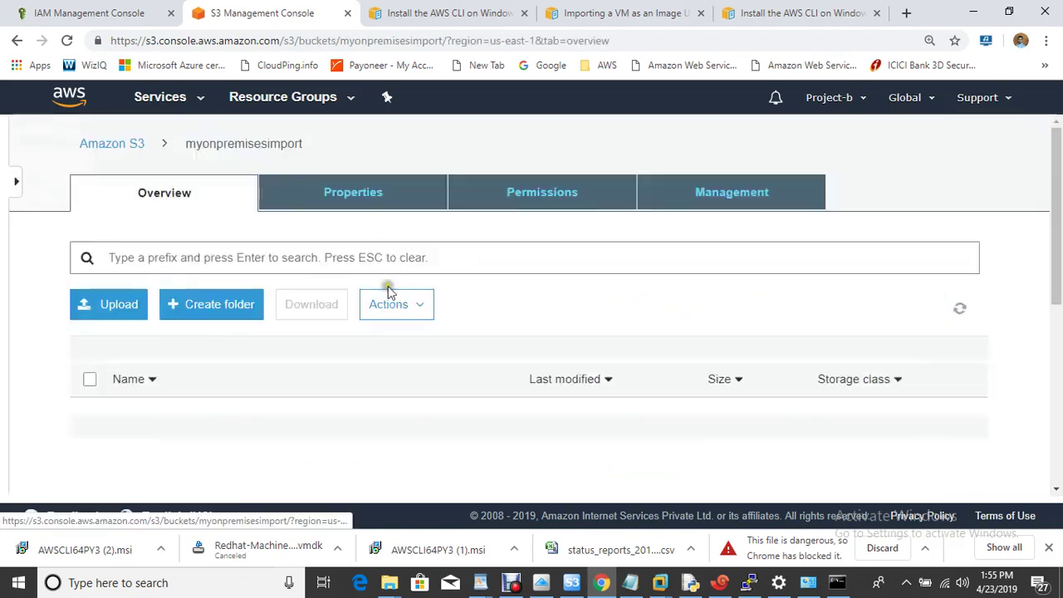
Add Redhat-Machine-disk1.vmdk to an upload into myonpremisesimport
left_click(105, 260)
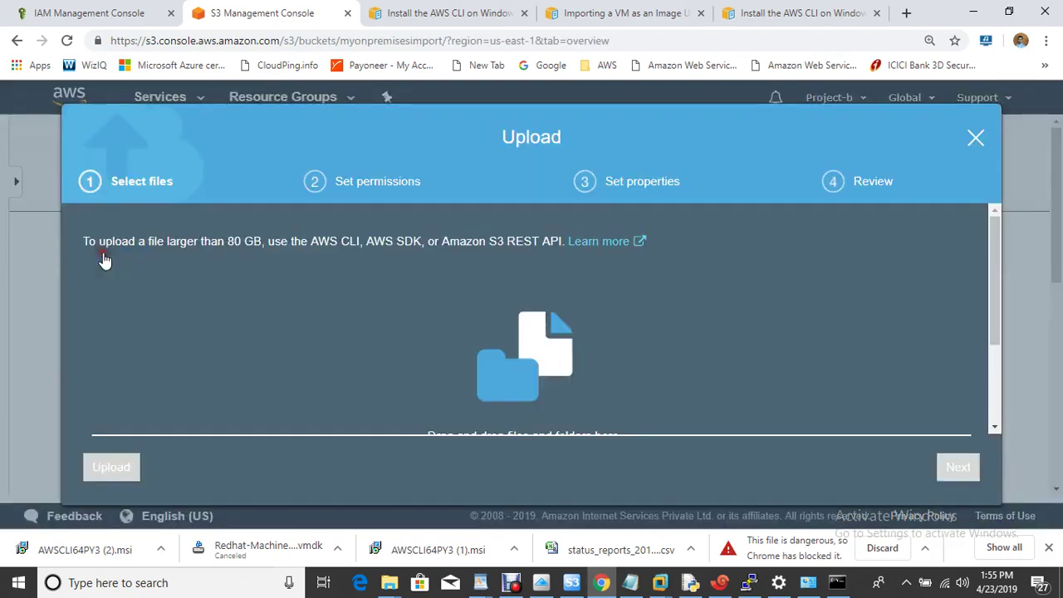
left_click_drag(999, 262, 996, 333)
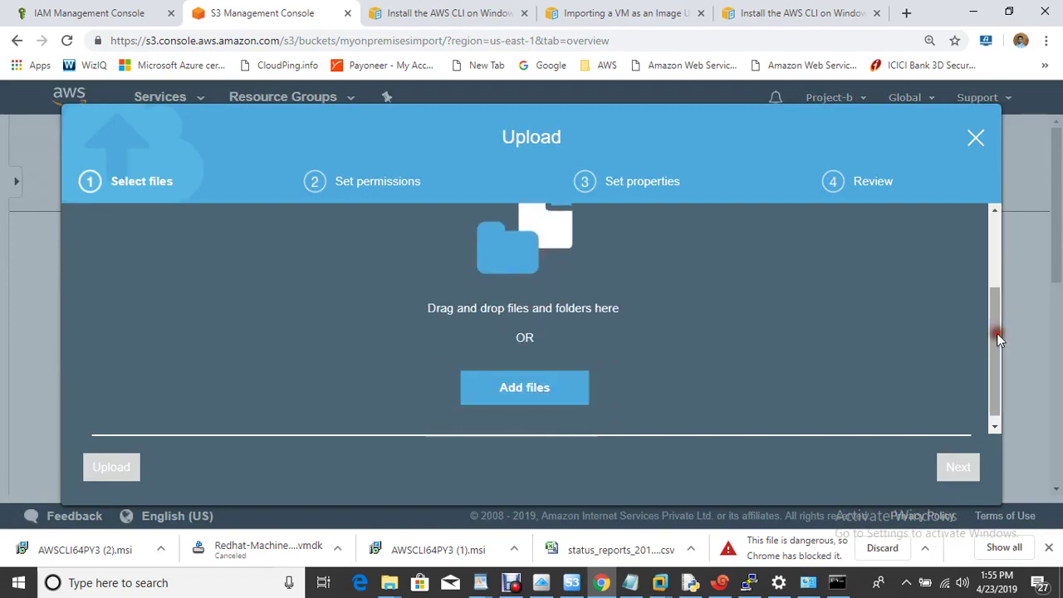
left_click(532, 385)
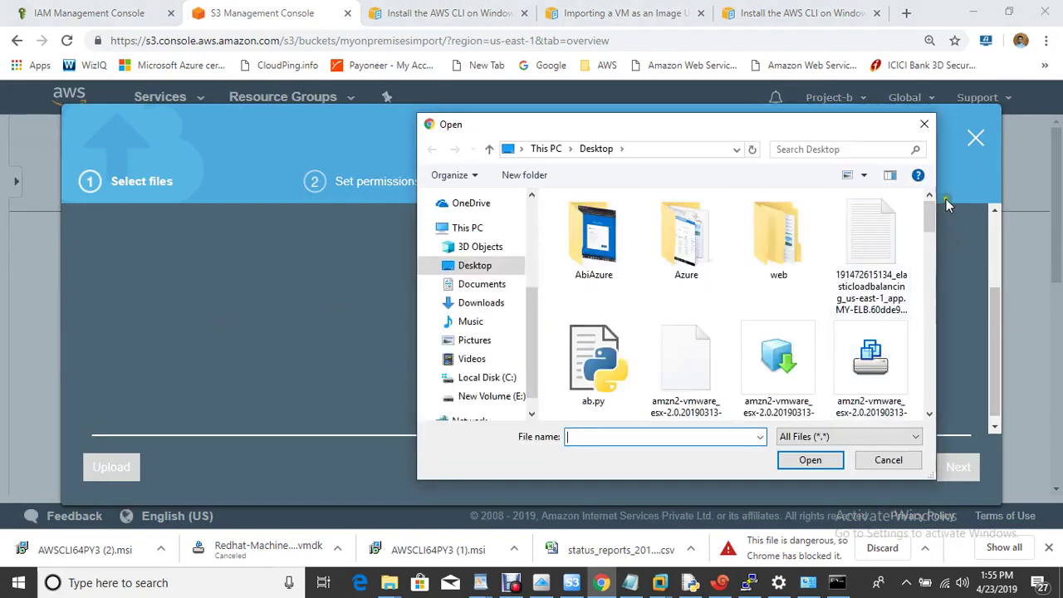
left_click_drag(930, 221, 923, 389)
left_click(872, 242)
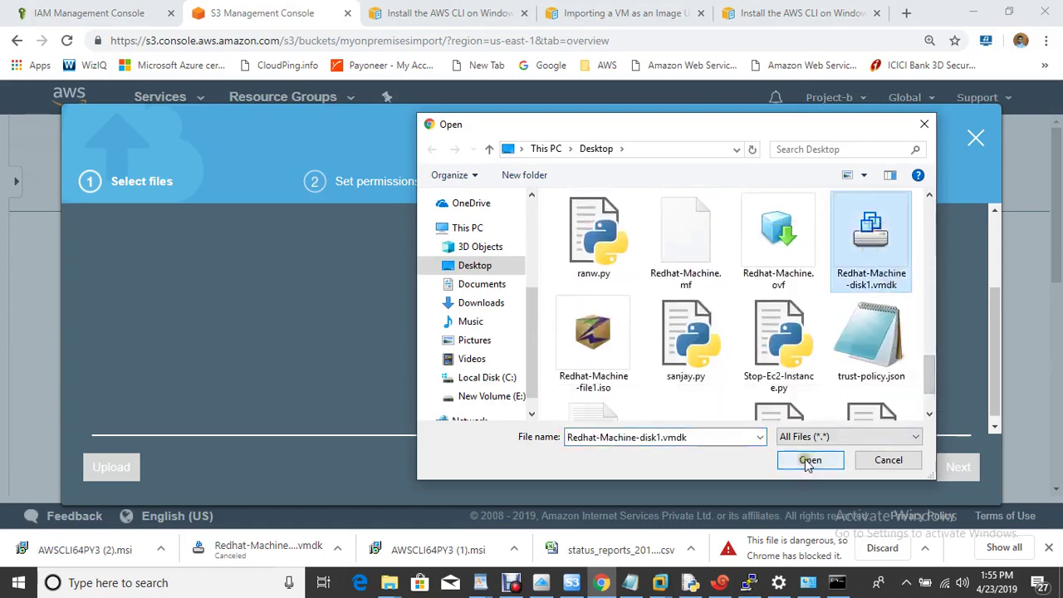
left_click(808, 461)
left_click(999, 334)
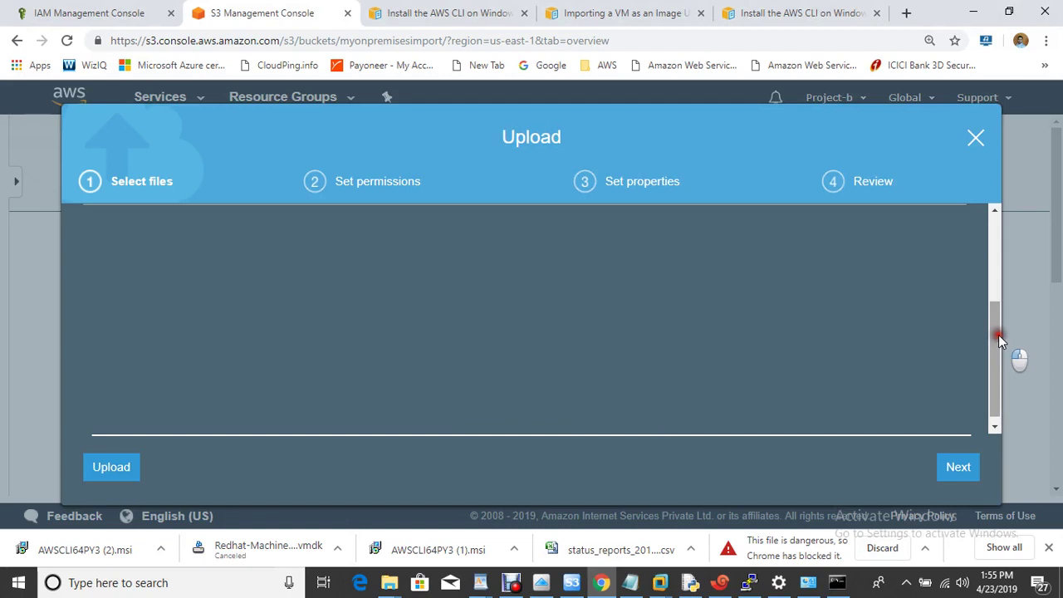
Start the disk file upload, then cancel it
left_click_drag(998, 335, 988, 209)
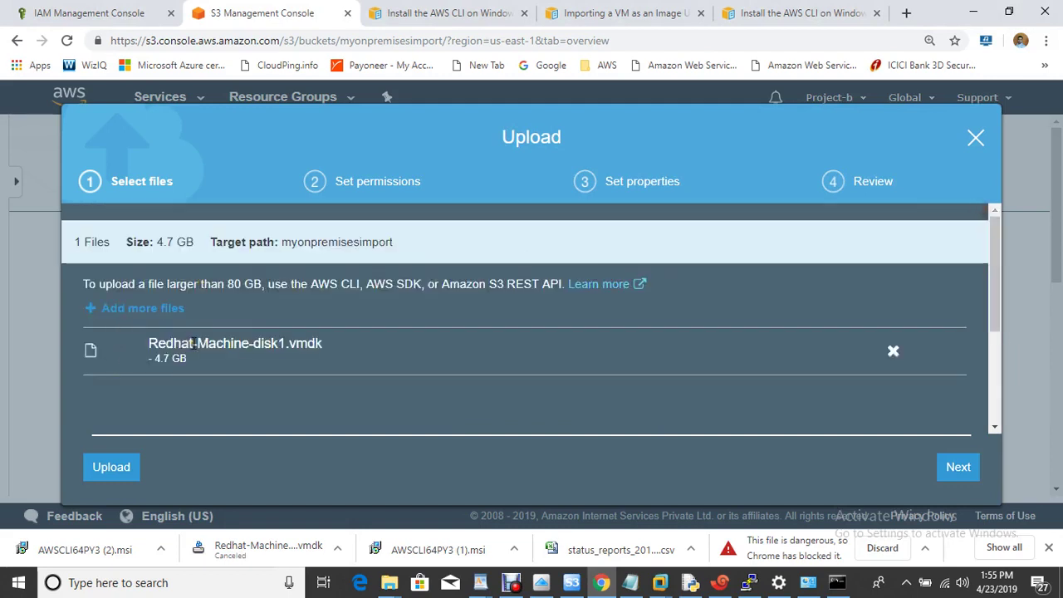
left_click(118, 470)
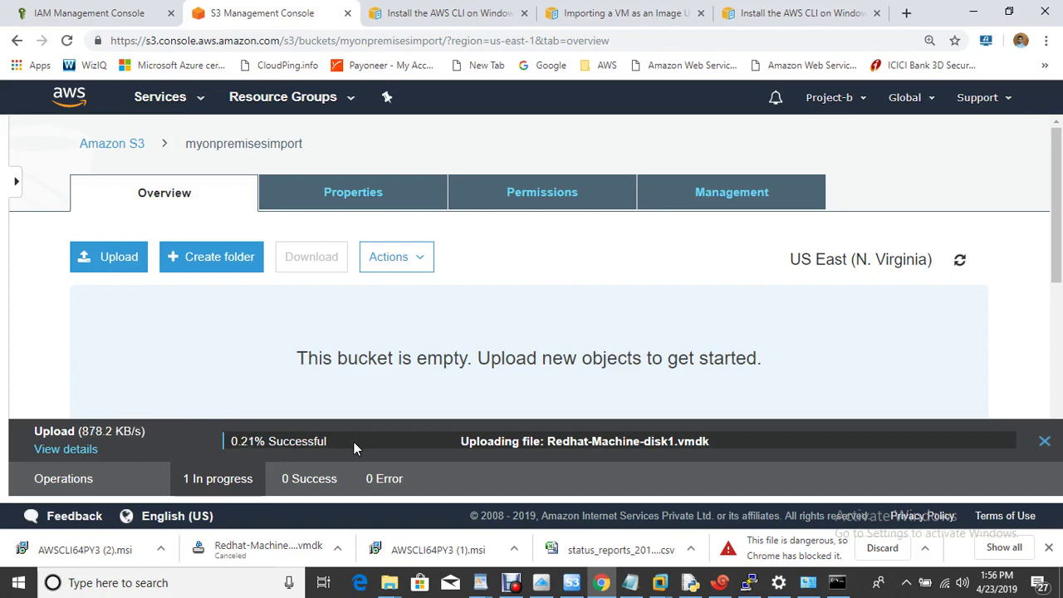
left_click(1045, 445)
left_click(605, 131)
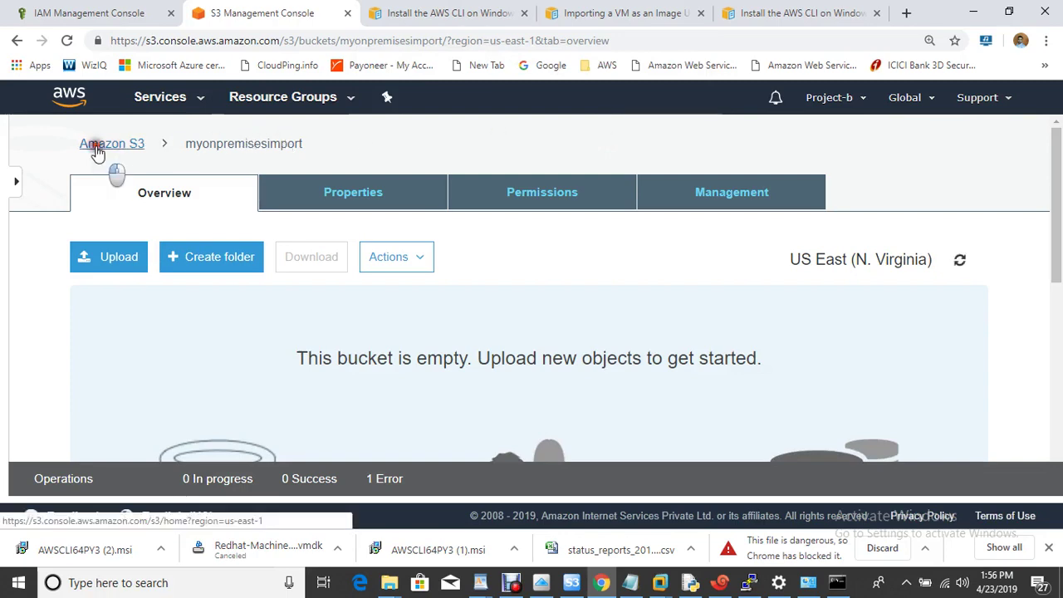
Open the older S3 bucket already holding the 4.7 GB Redhat-Machine-disk1.vmdk
left_click(97, 150)
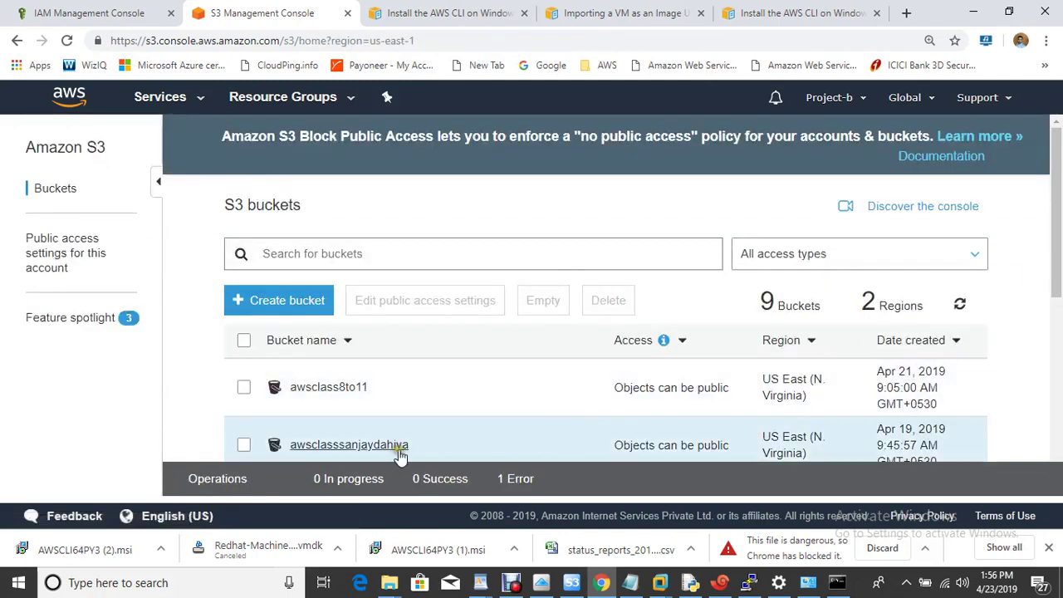
left_click(395, 450)
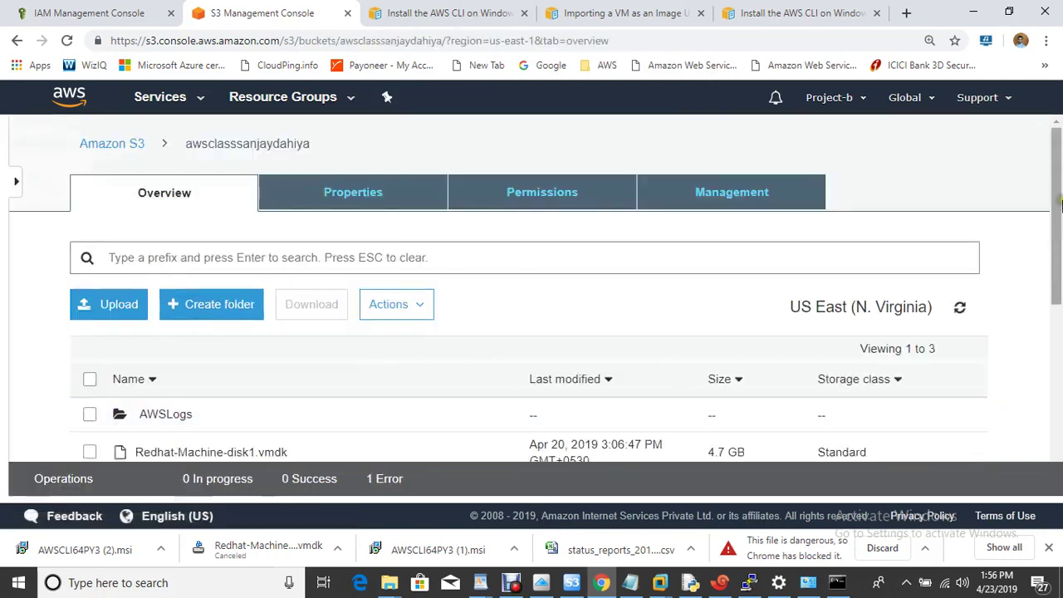
left_click_drag(1058, 195, 1055, 267)
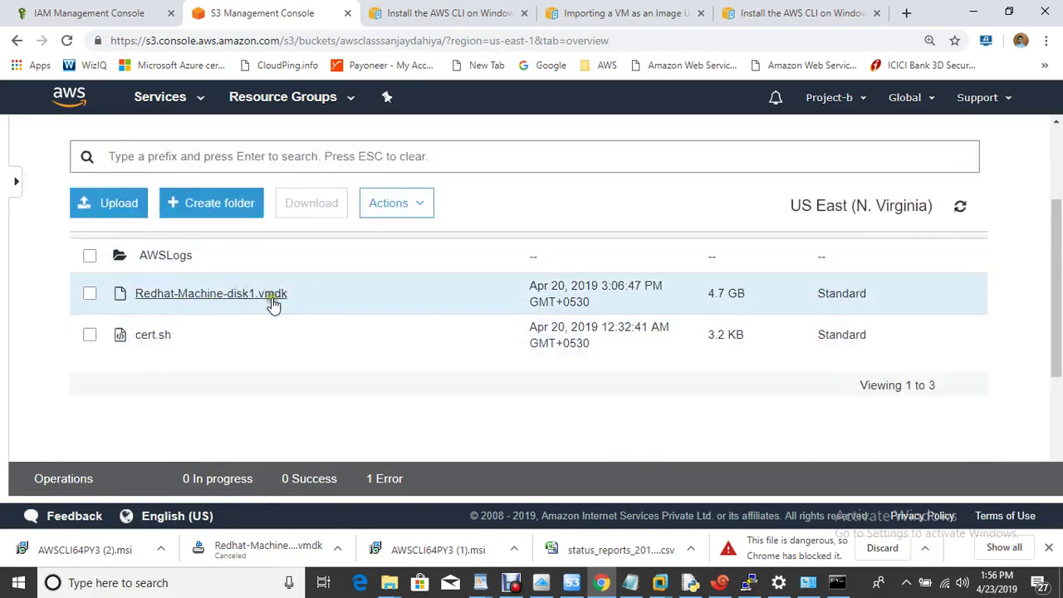
Highlight step 8, importing the virtual machine, in the notes and bring up Command Prompt
left_click(631, 582)
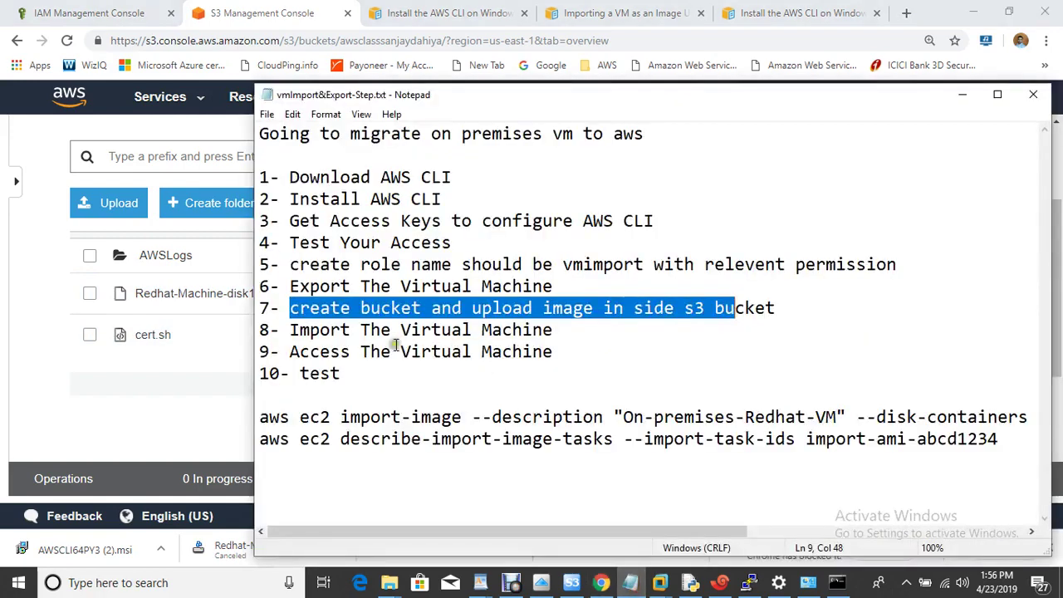
left_click(719, 320)
left_click_drag(280, 330, 593, 335)
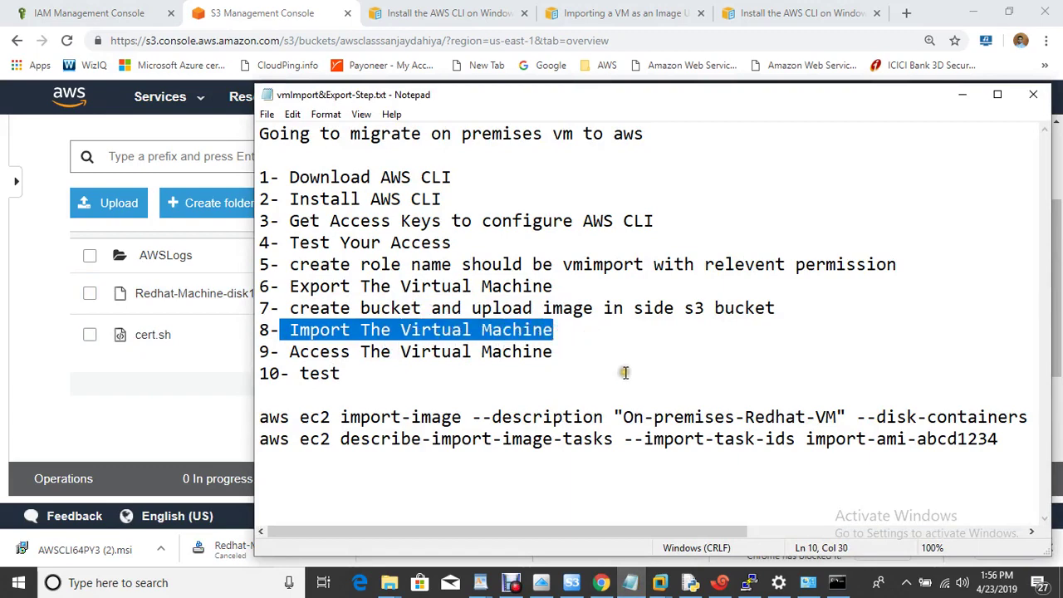
left_click(845, 586)
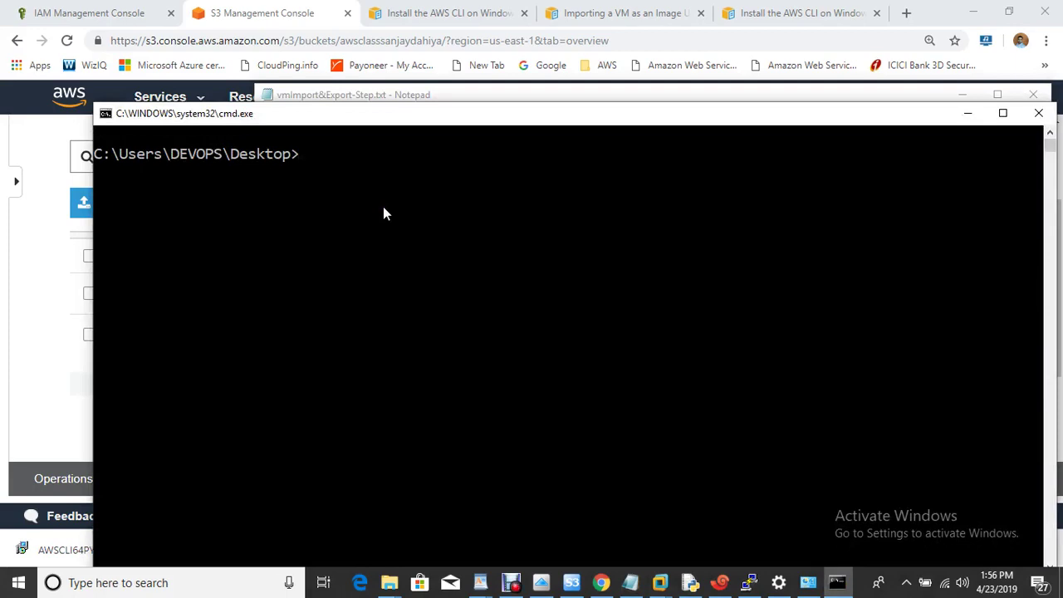
Copy the put-role-policy command from step 4 of the 'Importing a VM as an Image' guide
left_click(593, 13)
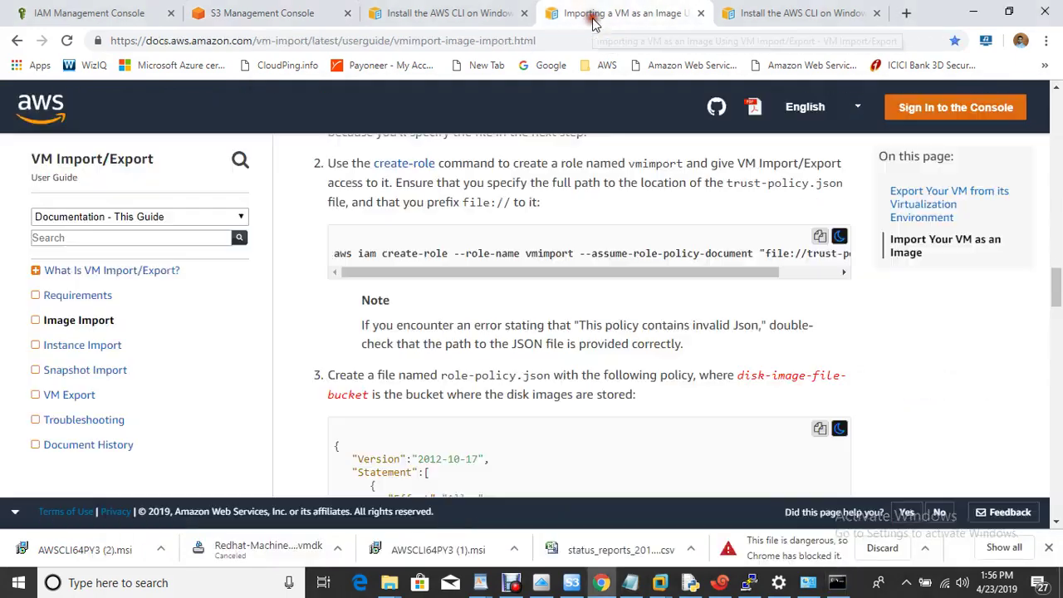
scroll(636, 391, "down", 5)
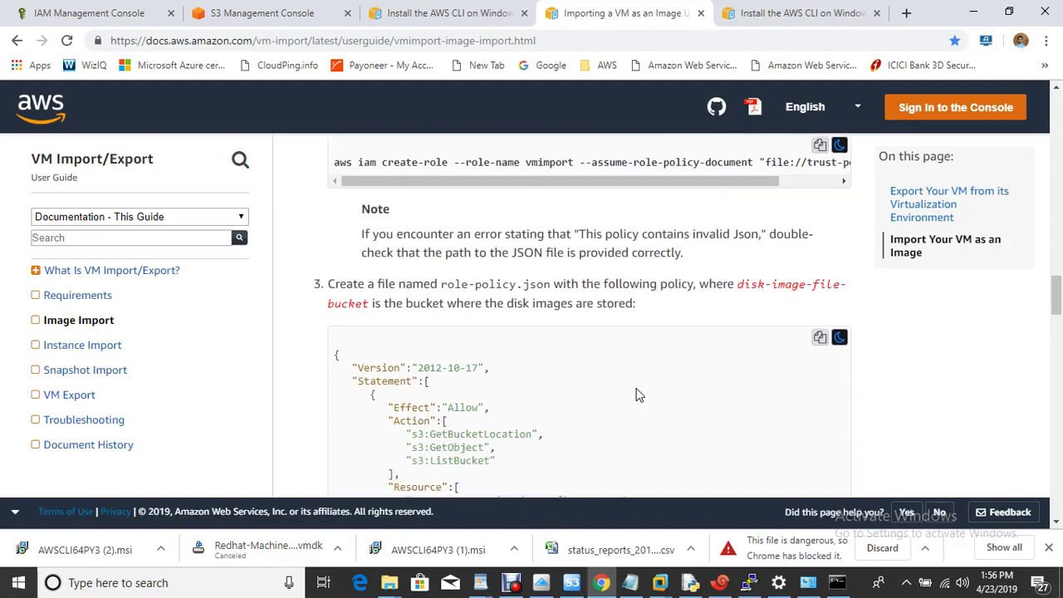
scroll(636, 392, "down", 3)
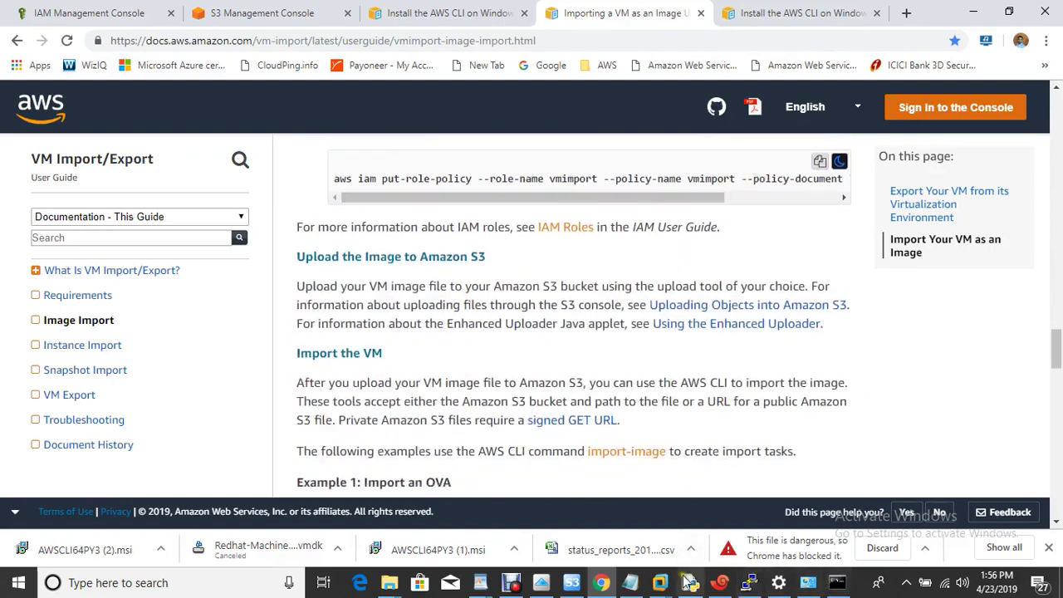
left_click(631, 584)
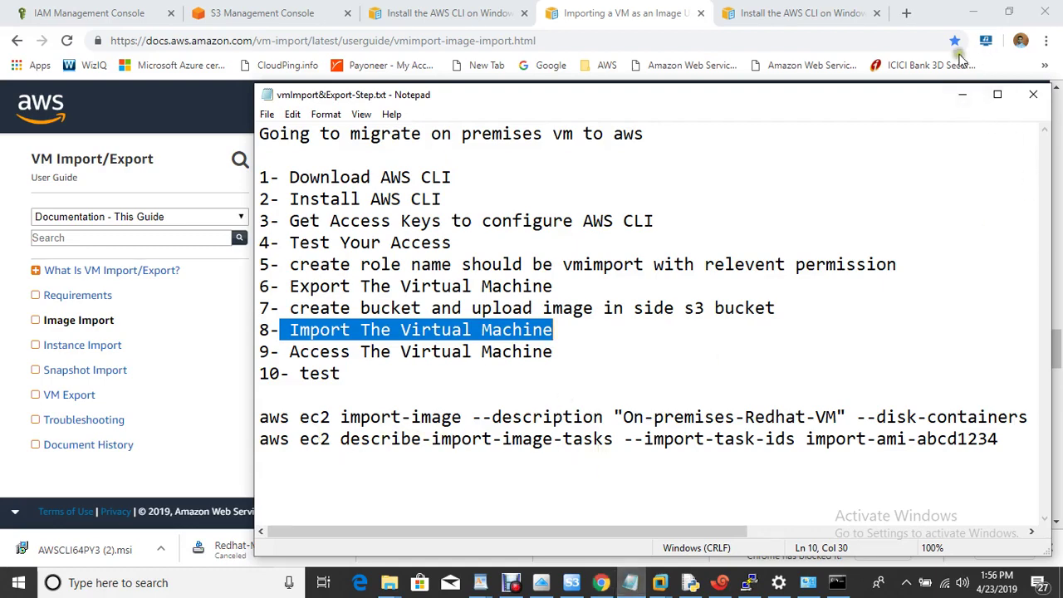
left_click(961, 98)
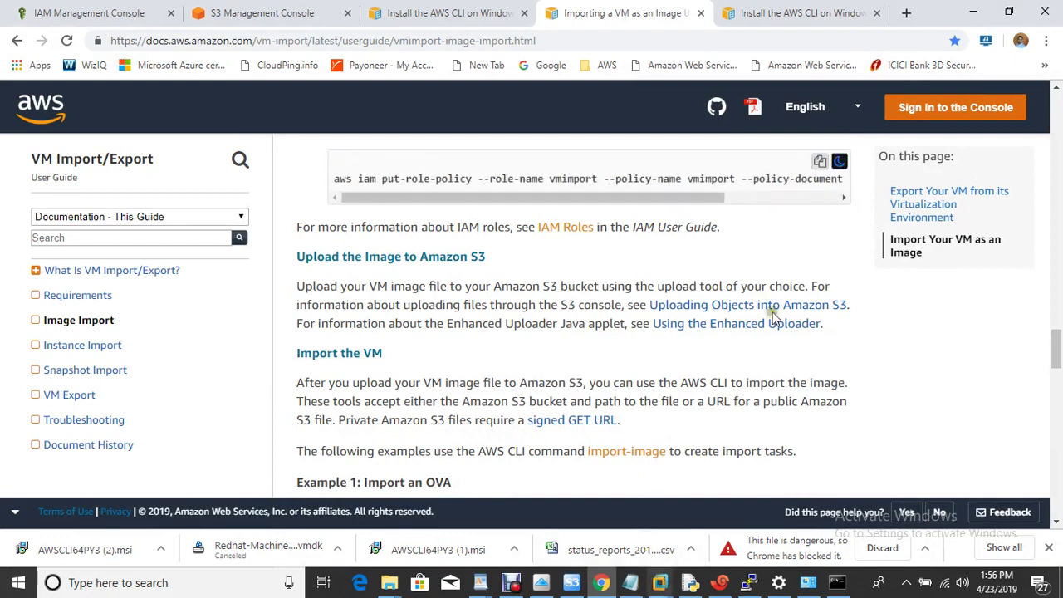
left_click(821, 163)
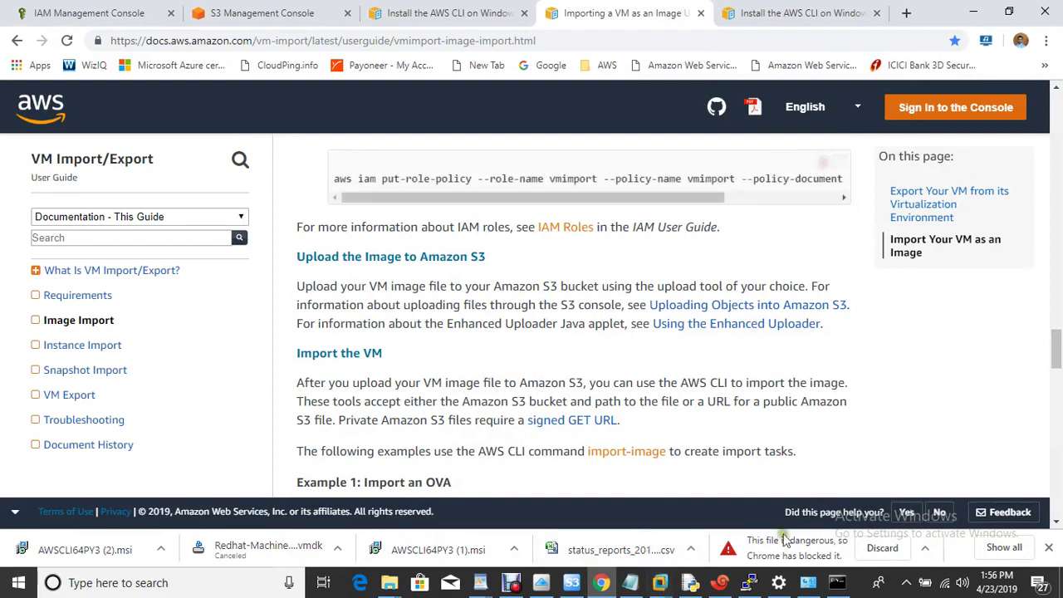
left_click(840, 585)
Paste and run aws iam put-role-policy for vmimport using file://role-policy.json
key("ctrl+v")
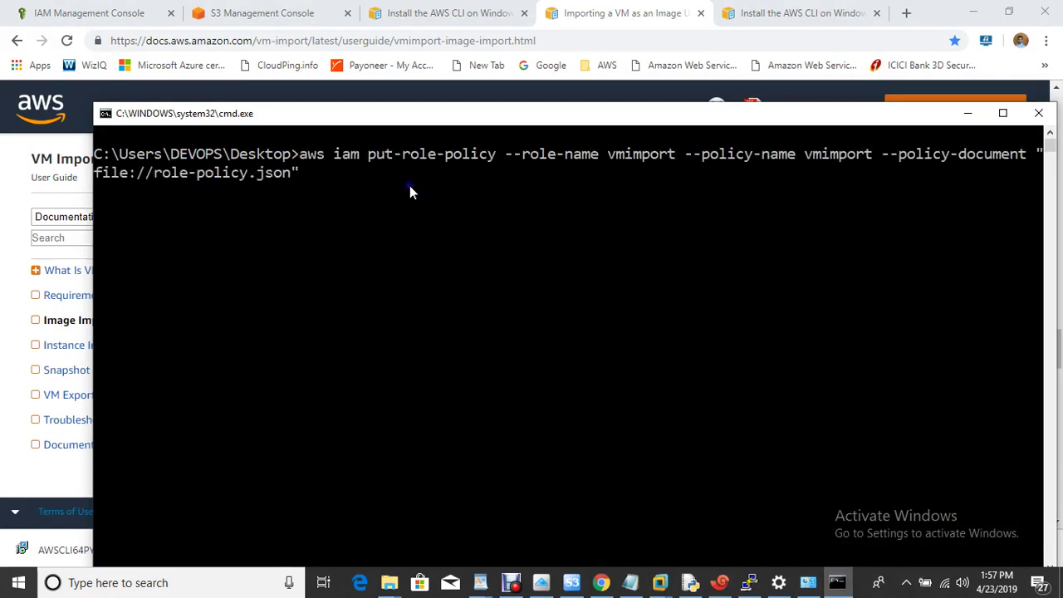
key("Left")
key("Left")
key("Left")
key("Left")
key("Left")
key("Left")
key("Left")
key("Left")
key("Left")
key("Left")
key("Left")
key("Left")
key("Left")
key("ctrl+Left")
key("ctrl+Left")
key("ctrl+Left")
key("ctrl+Left")
key("ctrl+Left")
key("ctrl+Left")
key("Right")
key("Right")
key("ctrl+Right")
key("ctrl+Right")
key("ctrl+Right")
key("ctrl+Right")
key("ctrl+Right")
key("ctrl+Right")
key("ctrl+Right")
key("Return")
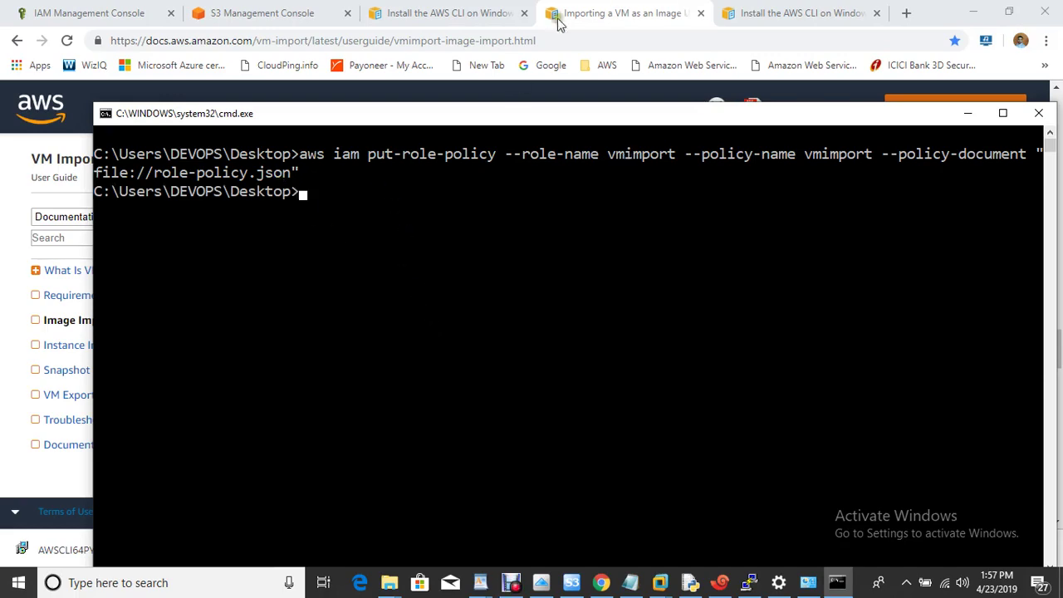
Paste the example aws ec2 import-image command at the prompt
left_click(477, 10)
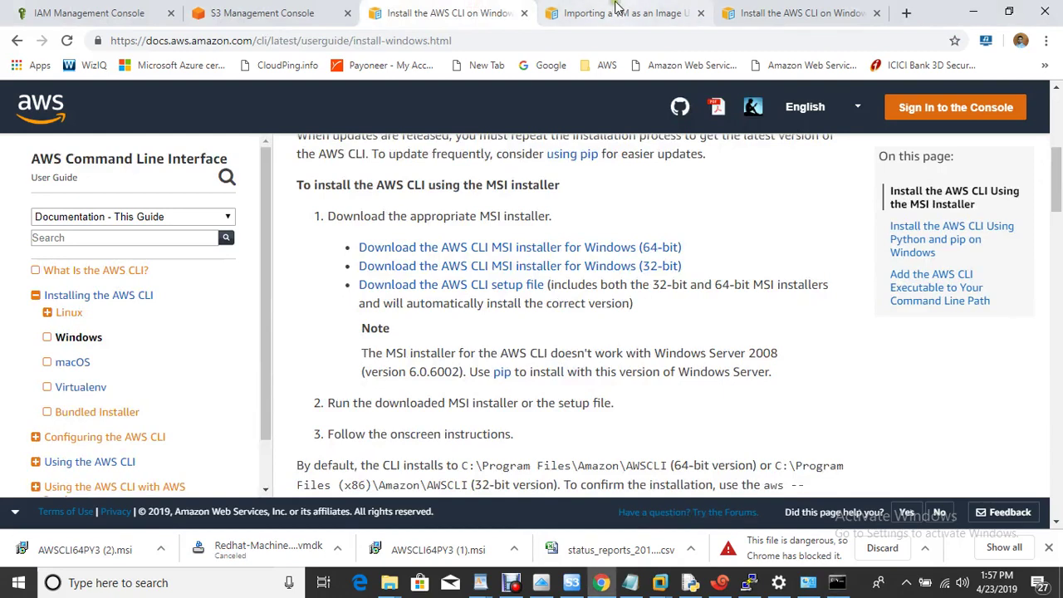
left_click(616, 10)
scroll(602, 344, "down", 5)
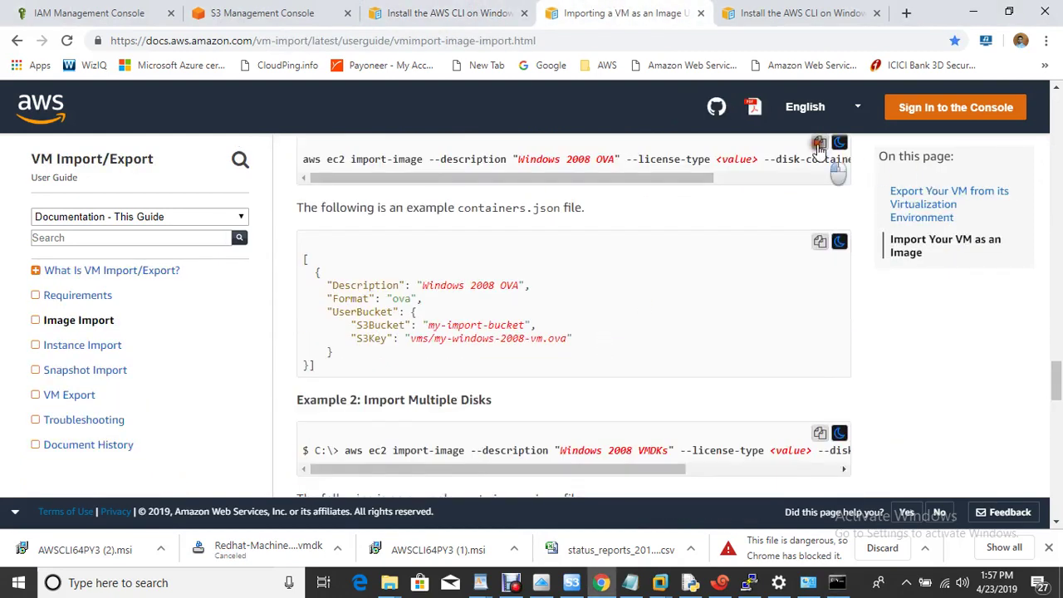
left_click(837, 582)
right_click(507, 287)
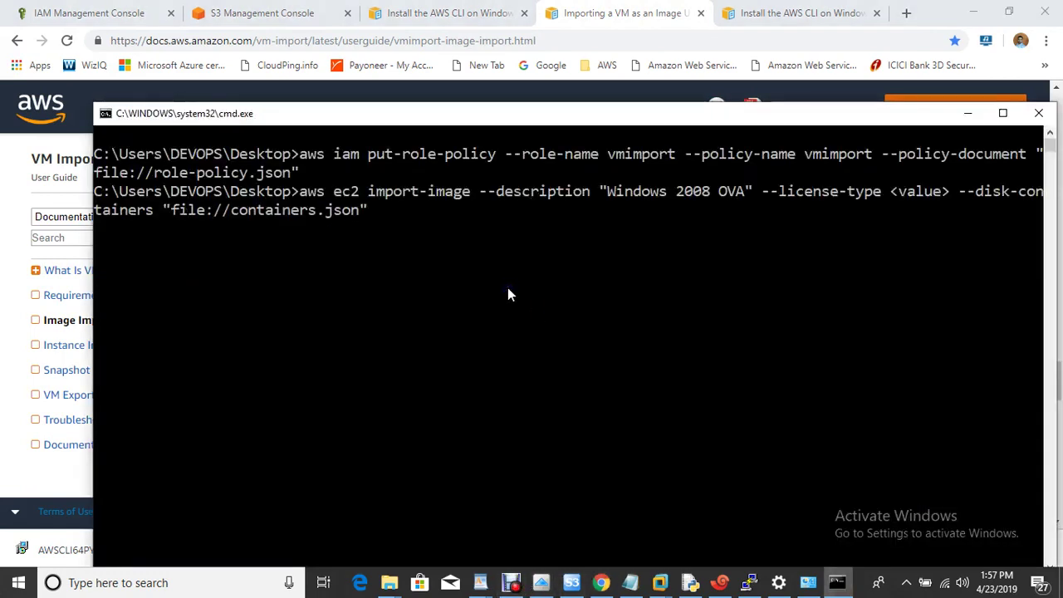
key("Left")
key("Left")
key("Left")
key("Left")
key("Left")
key("Left")
key("Left")
key("Left")
key("Left")
key("Left")
key("Left")
key("Left")
key("Left")
key("Left")
key("Left")
key("Left")
key("Left")
key("Left")
key("Left")
key("Left")
key("Left")
key("Left")
key("Left")
key("Left")
key("Left")
key("Left")
key("Left")
key("Left")
key("Left")
key("Left")
key("Left")
key("Left")
key("Left")
key("Left")
key("Left")
key("Left")
key("Left")
key("Left")
key("Left")
key("Left")
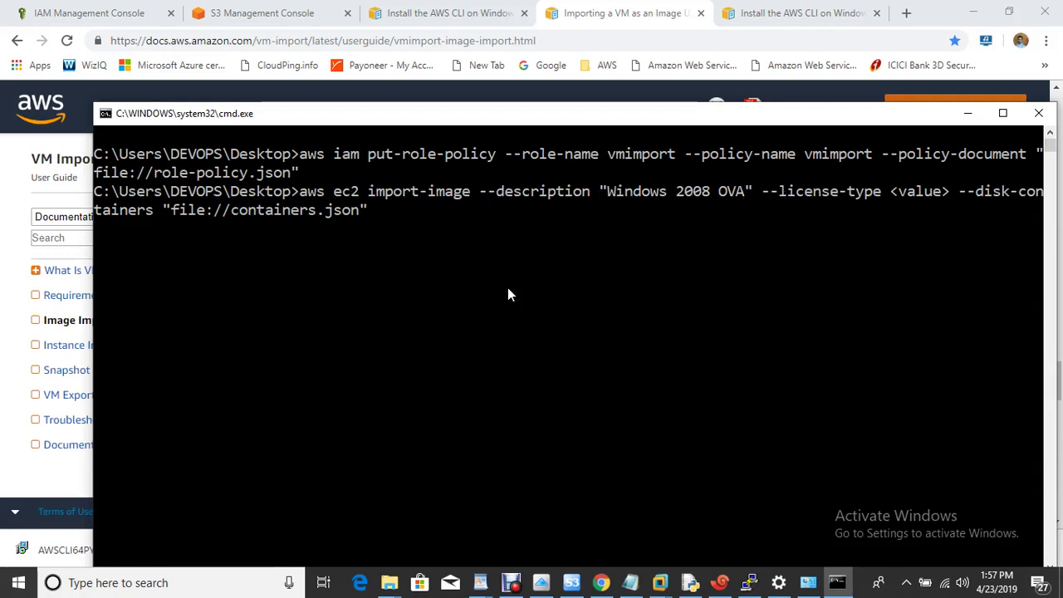
key("Right")
key("Right")
key("Right")
key("Right")
key("Right")
key("Right")
key("Right")
key("Right")
key("Right")
key("Right")
key("Right")
key("Right")
key("Right")
key("Right")
key("Right")
key("Right")
key("Right")
key("Right")
key("Right")
key("Right")
key("Right")
key("Right")
key("Right")
key("Right")
key("Right")
key("Right")
key("Right")
key("Right")
key("Right")
key("Right")
key("Right")
key("Right")
key("Right")
key("Right")
key("Right")
key("Right")
key("Right")
key("Right")
key("Right")
key("Right")
Change the import-image description to onpremisesvm and remove the --license-type option
key("BackSpace")
key("BackSpace")
key("BackSpace")
key("BackSpace")
key("BackSpace")
key("BackSpace")
key("BackSpace")
key("BackSpace")
key("BackSpace")
key("BackSpace")
key("BackSpace")
key("BackSpace")
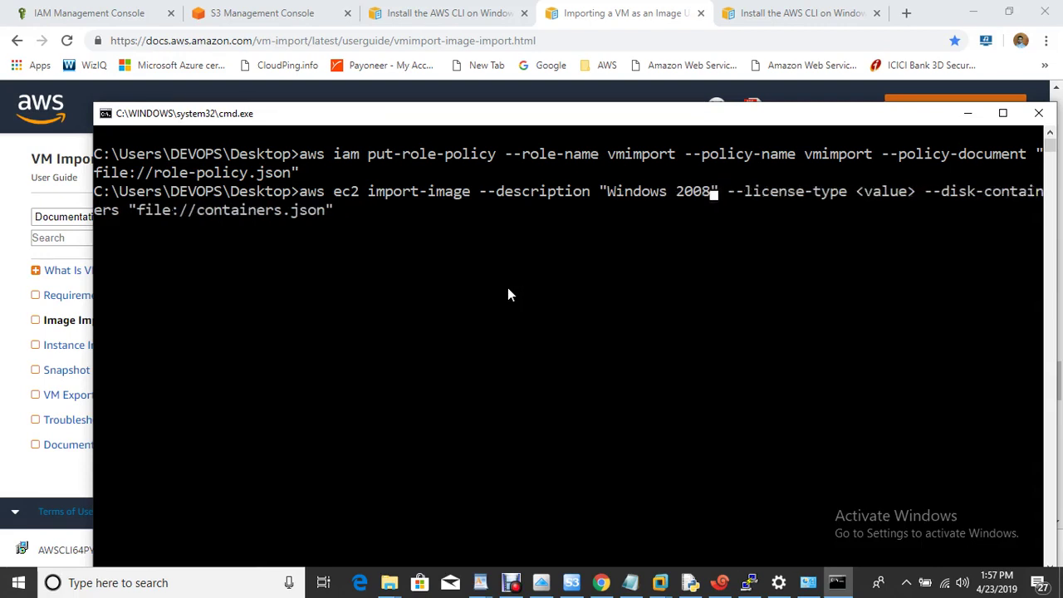
key("BackSpace")
key("BackSpace")
key("BackSpace")
key("BackSpace")
type("onpremises")
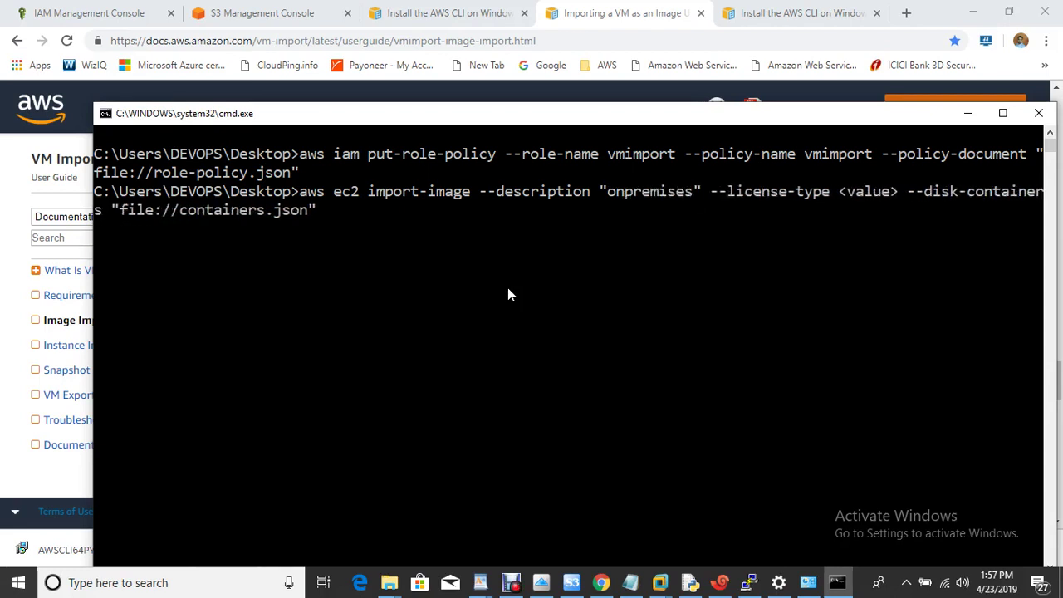
type("vm")
key("Right")
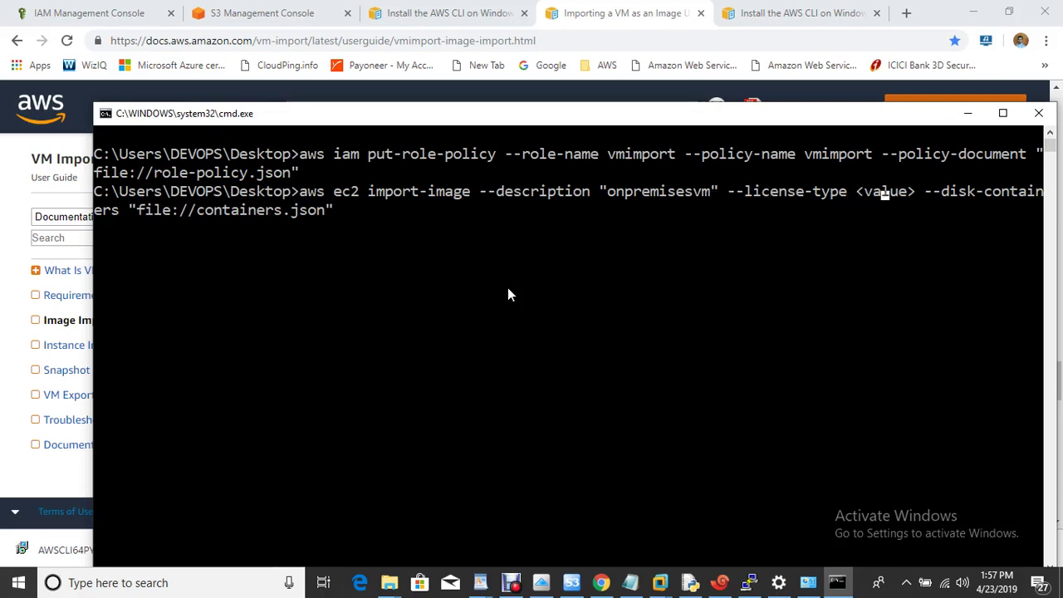
key("BackSpace")
key("BackSpace")
key("BackSpace")
key("BackSpace")
key("BackSpace")
key("BackSpace")
key("BackSpace")
key("BackSpace")
key("BackSpace")
key("BackSpace")
key("BackSpace")
key("BackSpace")
key("BackSpace")
key("BackSpace")
key("BackSpace")
key("BackSpace")
key("BackSpace")
key("BackSpace")
key("BackSpace")
key("BackSpace")
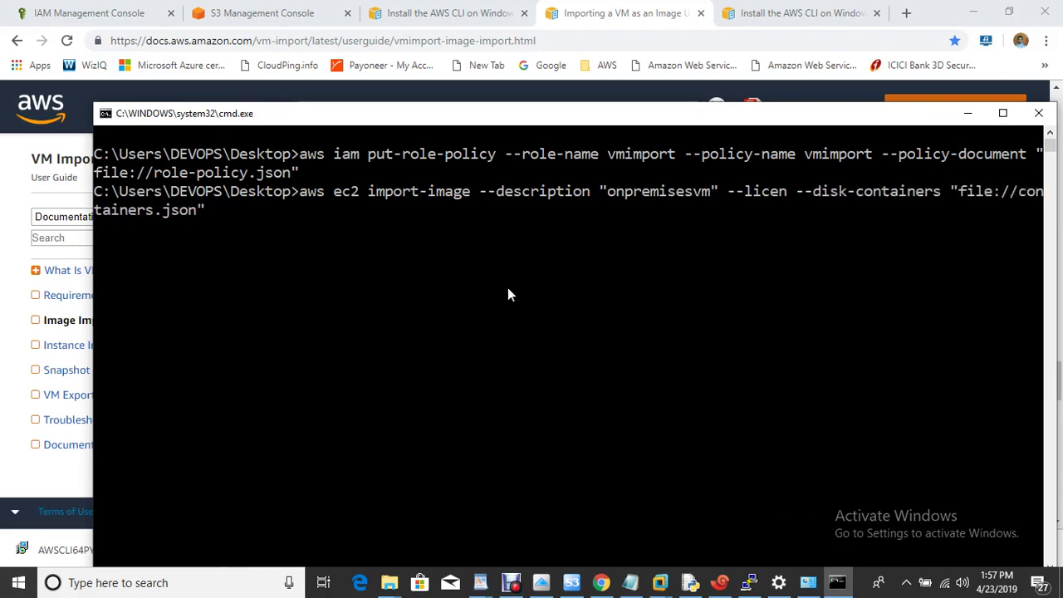
key("BackSpace")
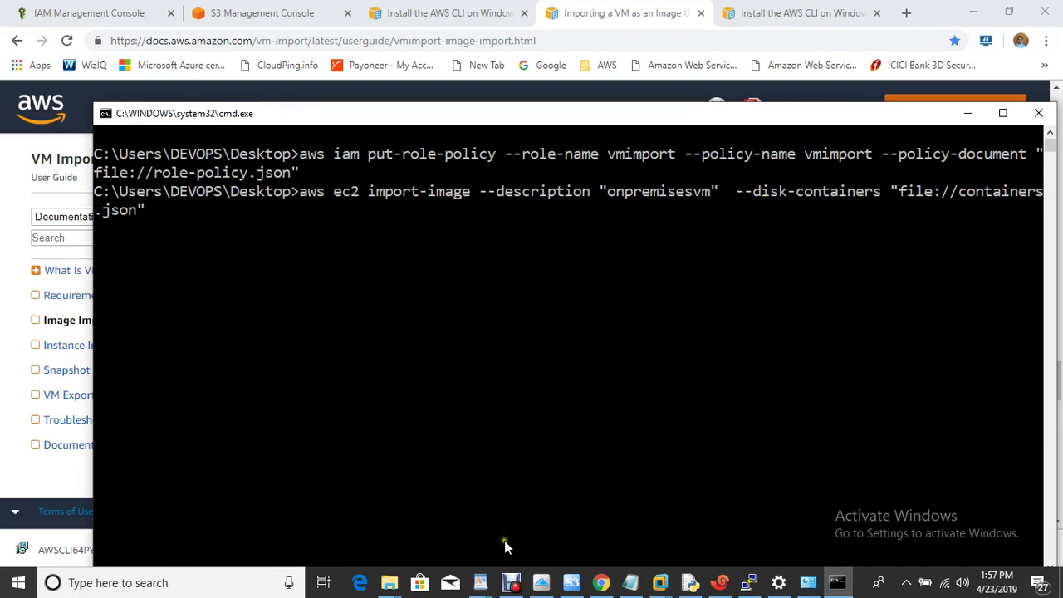
left_click(511, 583)
left_click(523, 465)
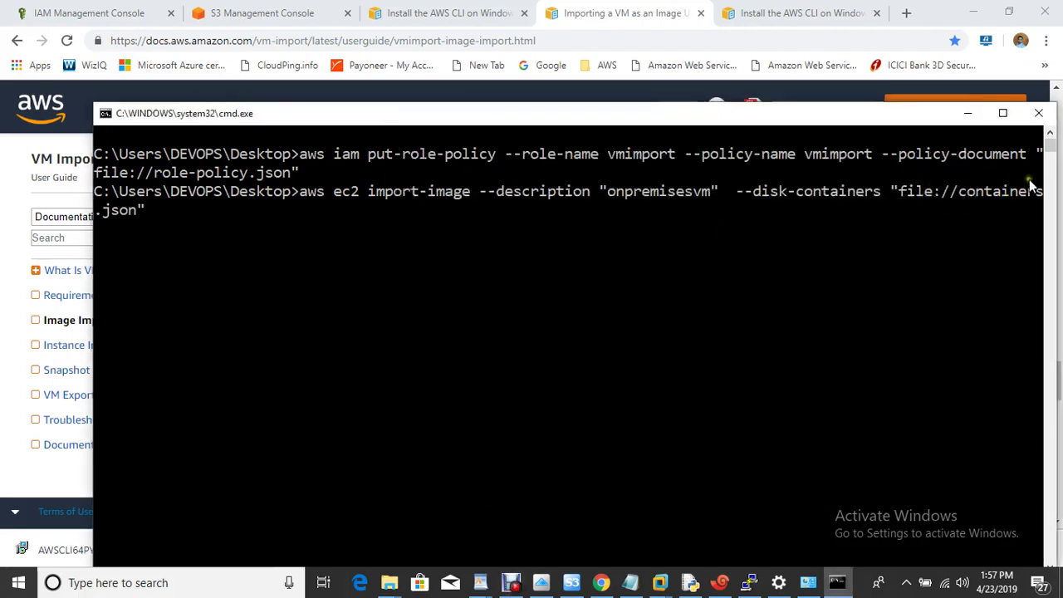
Paste the guide's example containers.json into a new blank Notepad
key("super+r")
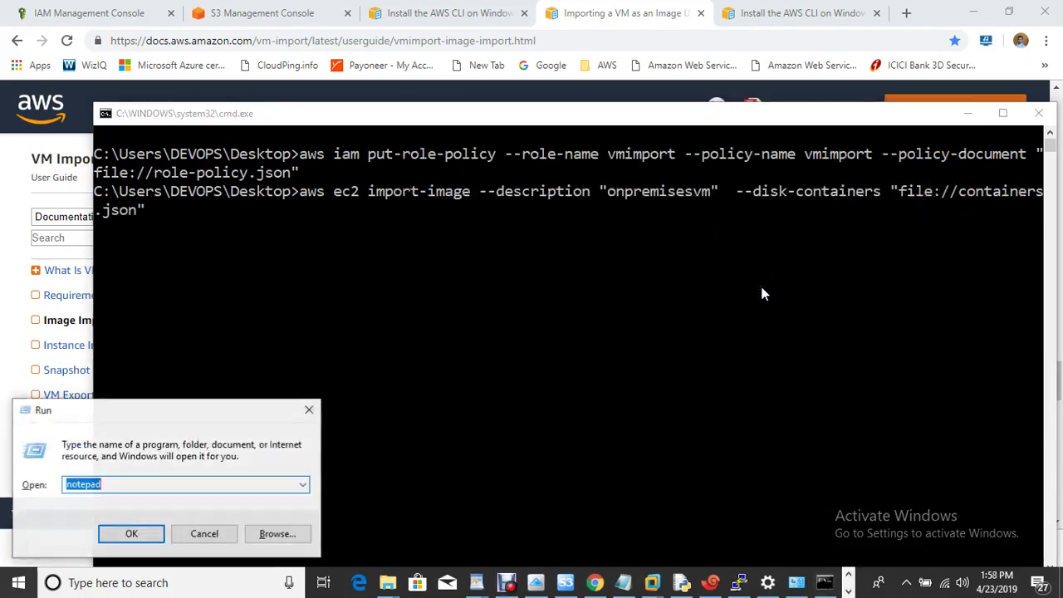
key("Return")
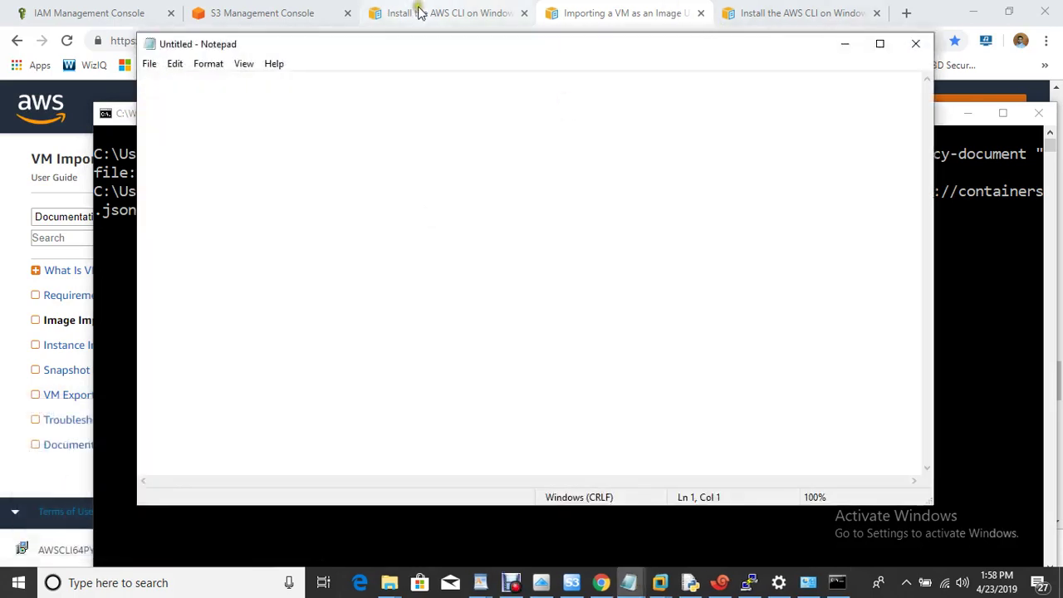
left_click(810, 18)
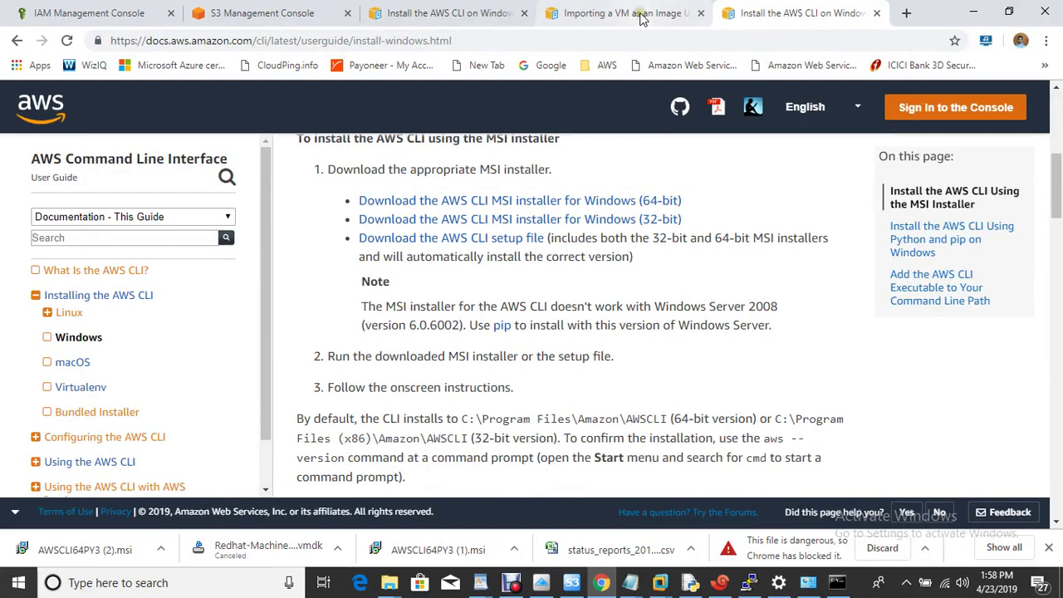
left_click(641, 18)
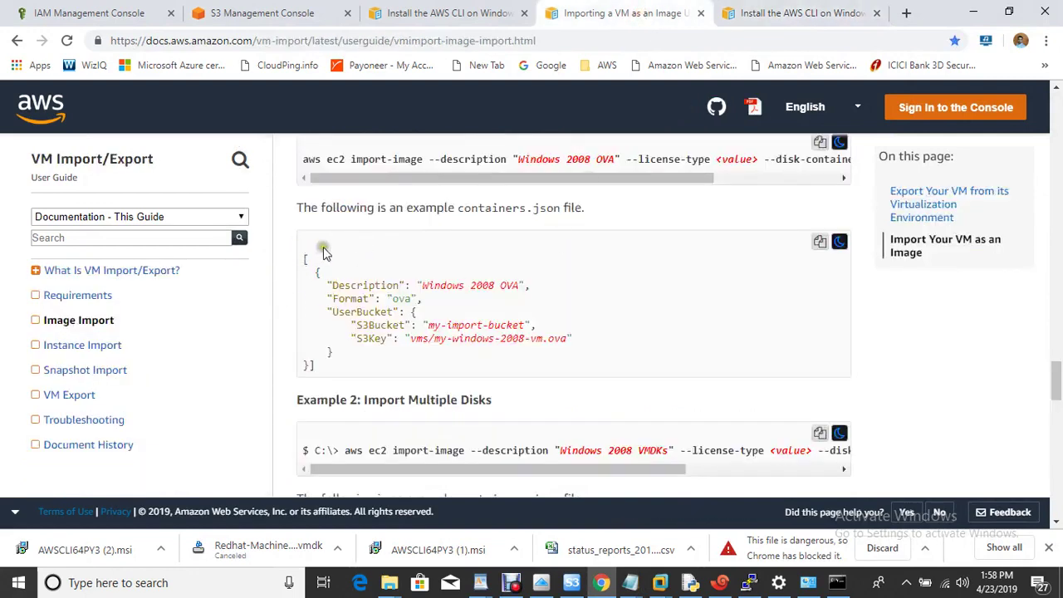
left_click(819, 242)
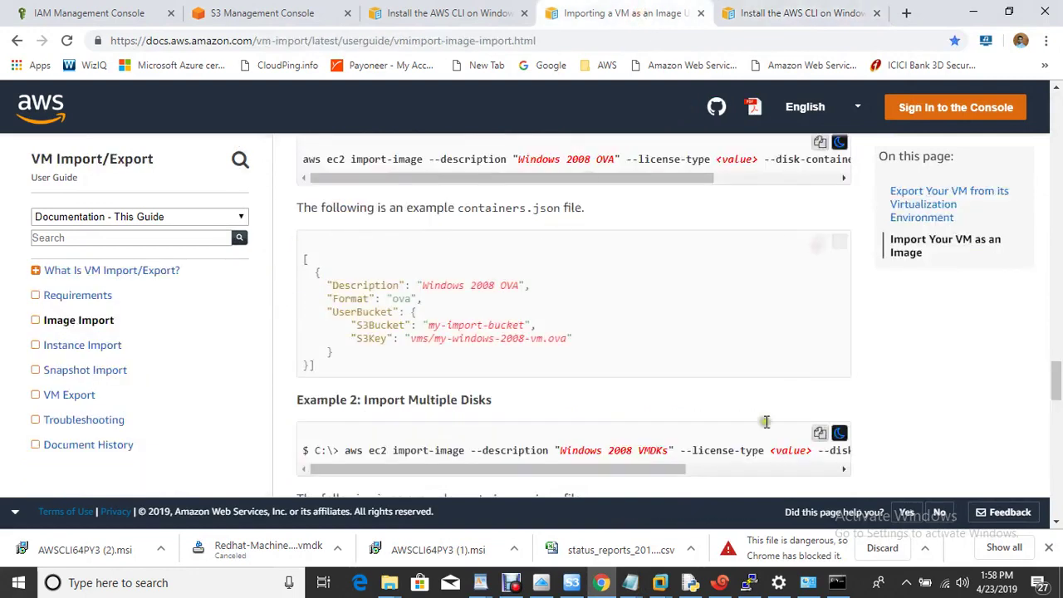
mouse_move(661, 585)
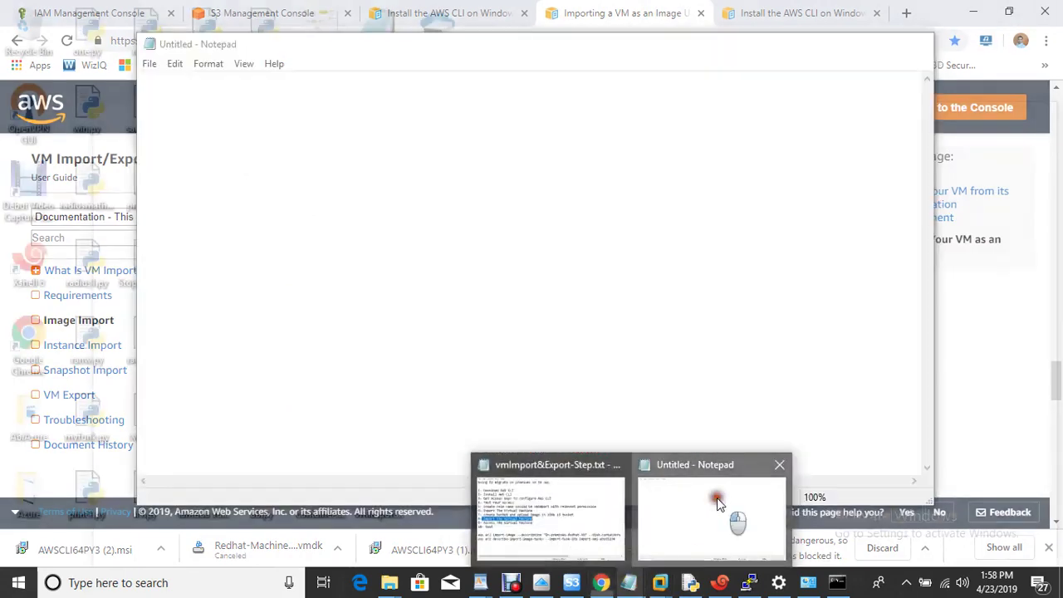
left_click(717, 532)
key("ctrl+v")
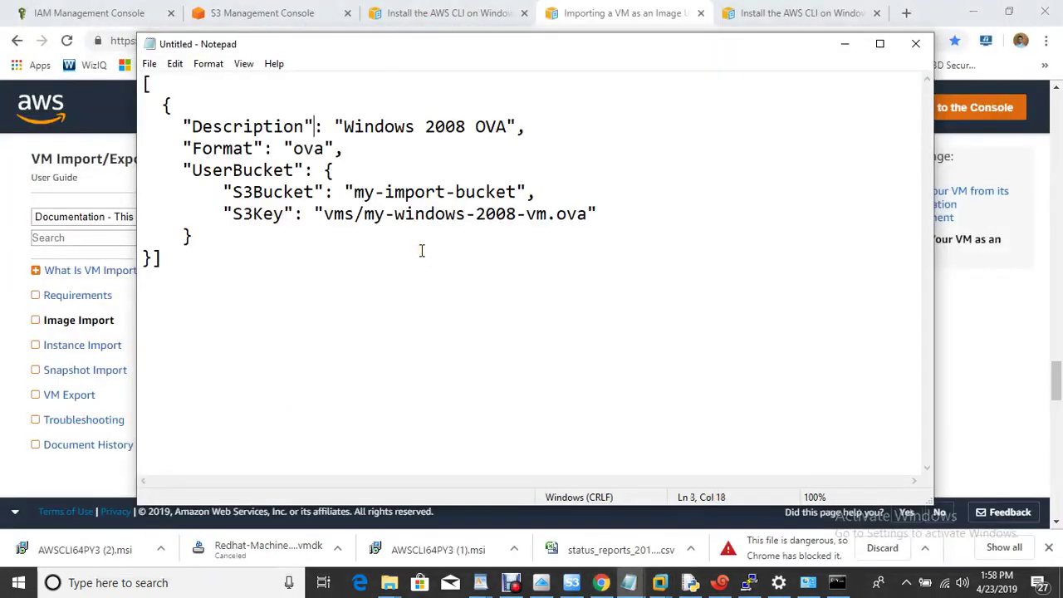
Set Description to onpremisesvm, Format to vmdk, S3Bucket to the user's bucket name, and clear S3Key
key("BackSpace")
key("BackSpace")
key("BackSpace")
key("BackSpace")
key("BackSpace")
key("BackSpace")
key("BackSpace")
key("BackSpace")
key("BackSpace")
key("BackSpace")
key("BackSpace")
key("BackSpace")
key("BackSpace")
key("BackSpace")
key("BackSpace")
key("BackSpace")
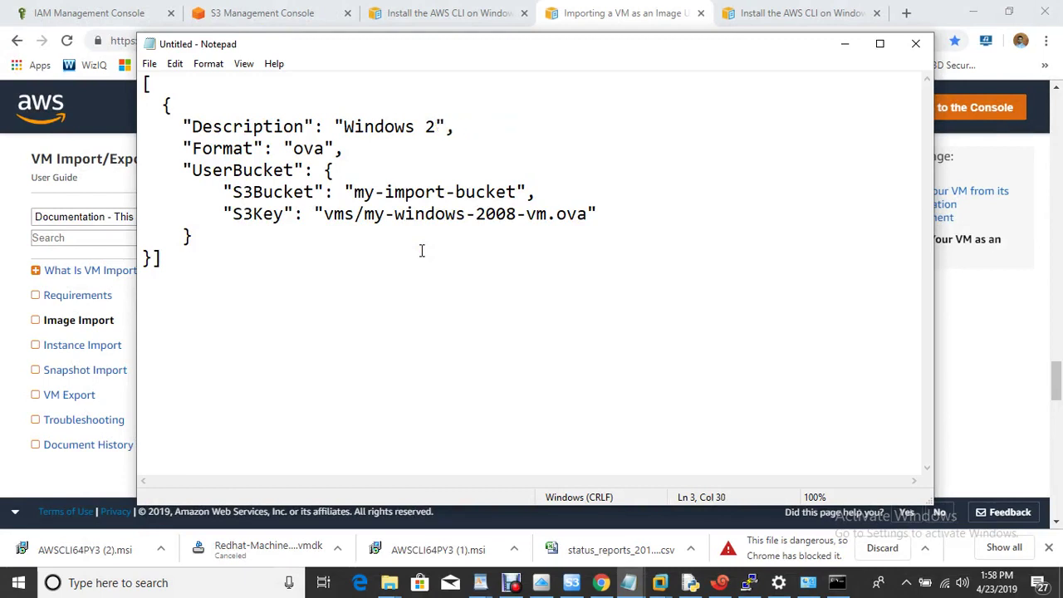
type("onpremise")
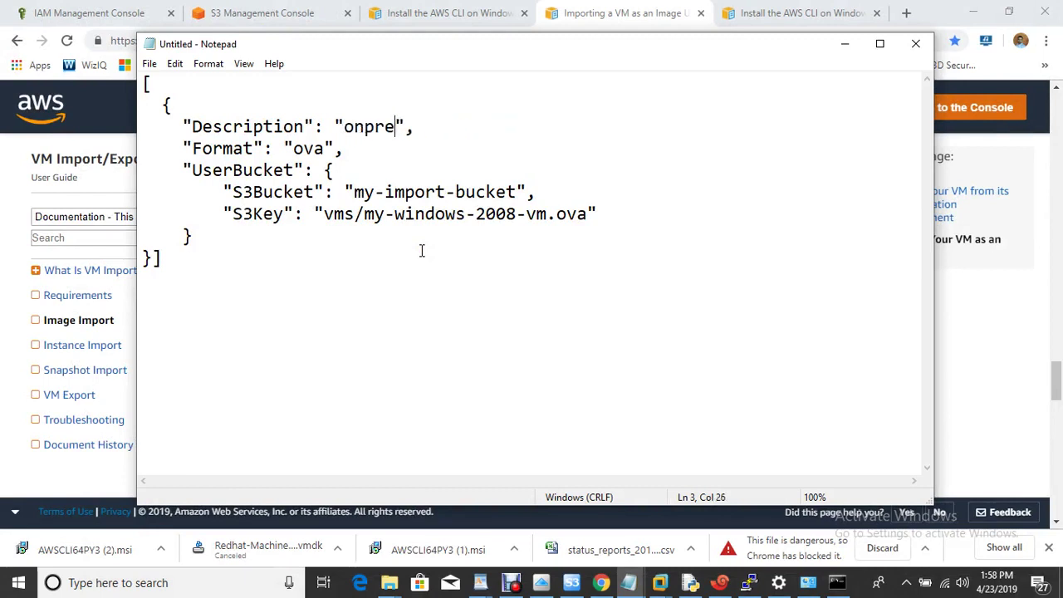
type("svm")
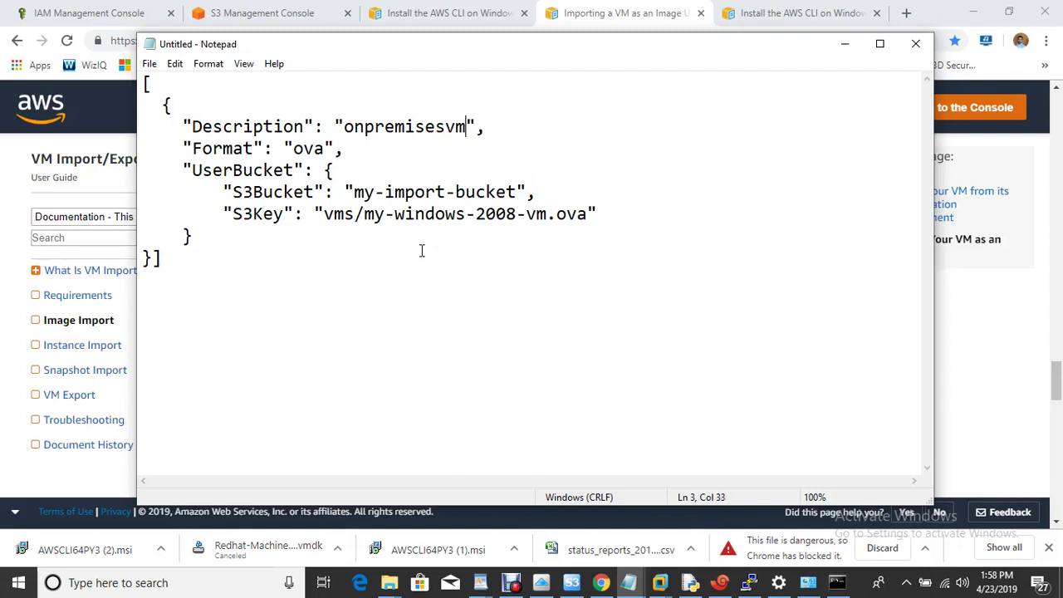
key("BackSpace")
key("BackSpace")
key("BackSpace")
type("vmdk")
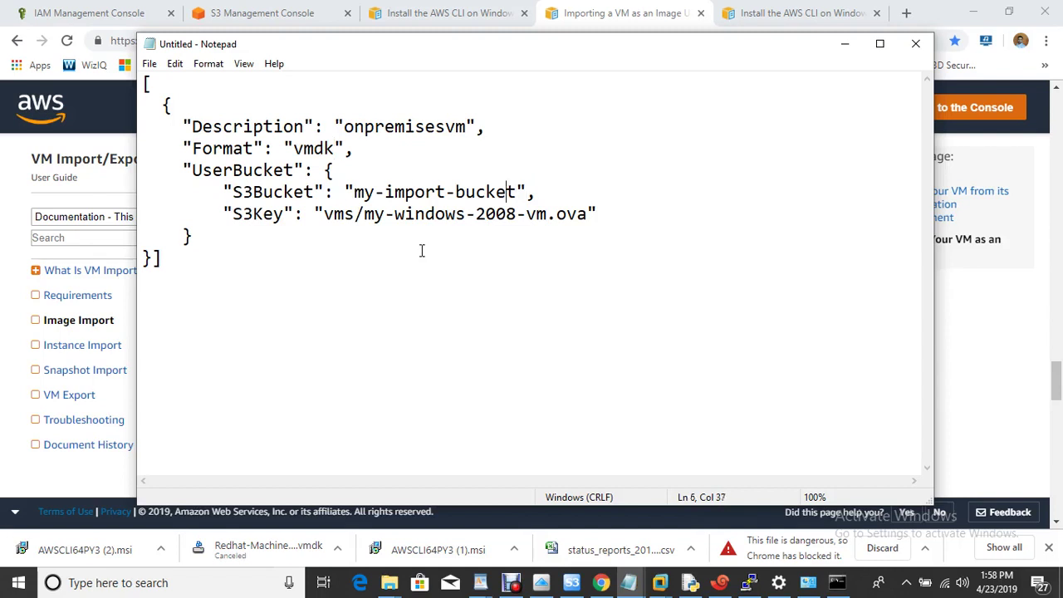
key("BackSpace")
key("BackSpace")
key("BackSpace")
key("BackSpace")
key("BackSpace")
key("BackSpace")
key("BackSpace")
key("BackSpace")
key("BackSpace")
key("BackSpace")
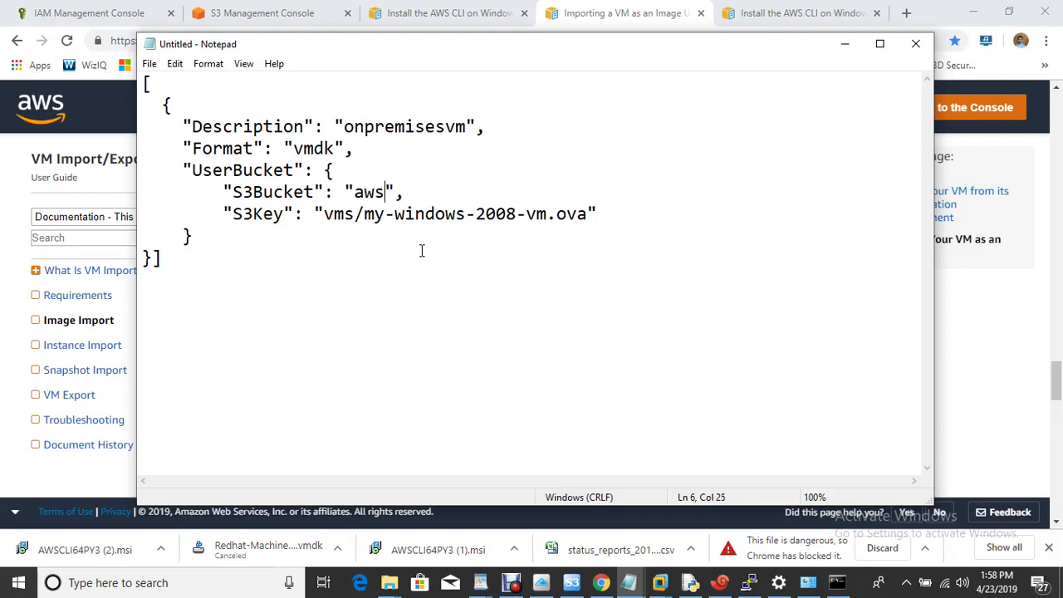
type("awsclasssanjay")
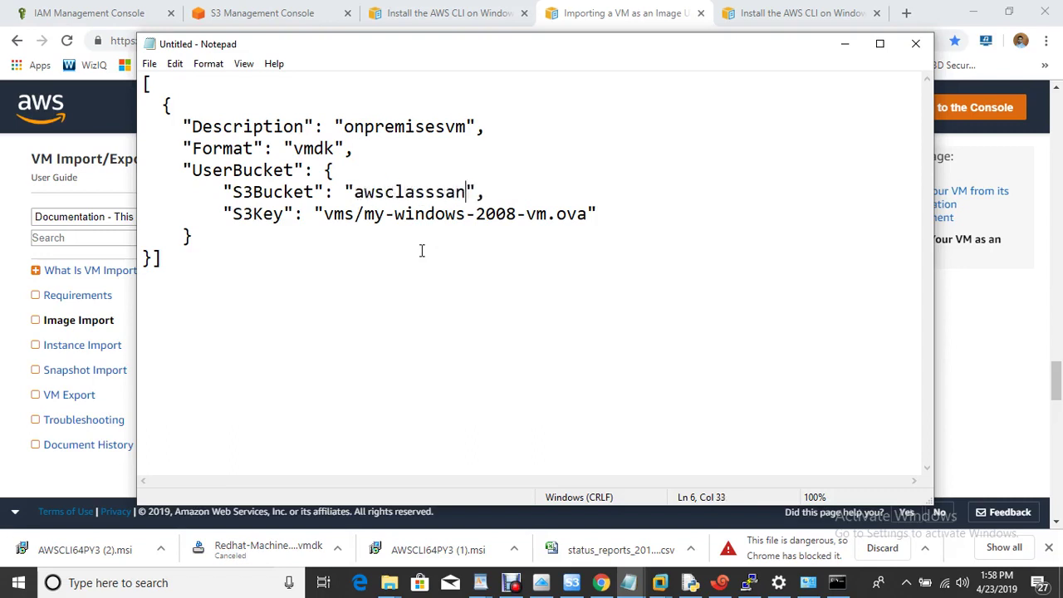
type("dahiya")
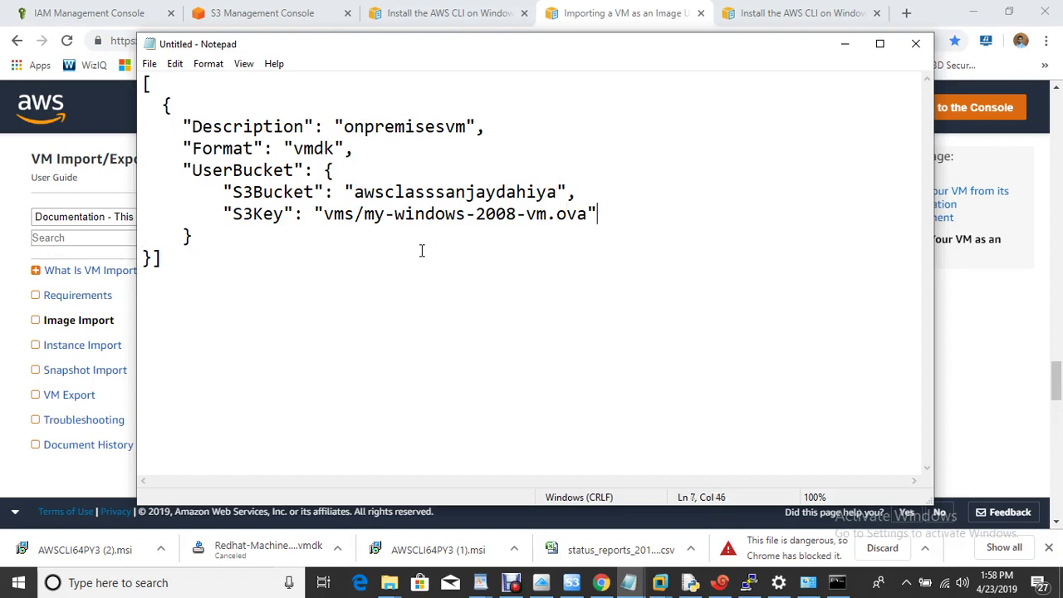
key("BackSpace")
key("BackSpace")
key("BackSpace")
key("BackSpace")
key("BackSpace")
key("BackSpace")
key("BackSpace")
key("BackSpace")
key("BackSpace")
key("BackSpace")
key("BackSpace")
key("BackSpace")
key("BackSpace")
key("BackSpace")
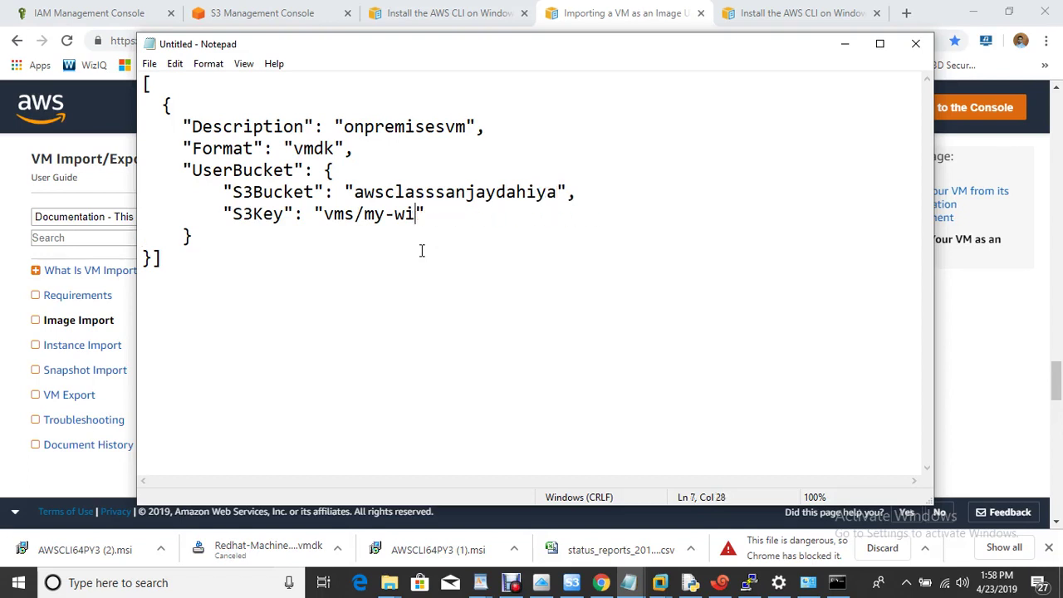
key("BackSpace")
key("BackSpace")
key("BackSpace")
key("BackSpace")
key("BackSpace")
key("BackSpace")
key("BackSpace")
key("BackSpace")
key("BackSpace")
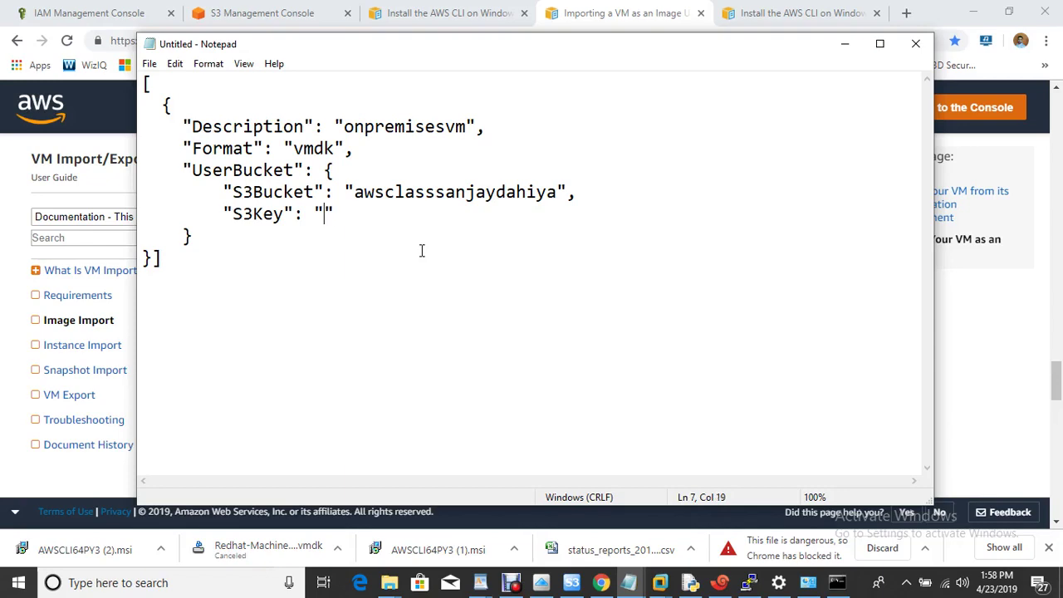
left_click(133, 13)
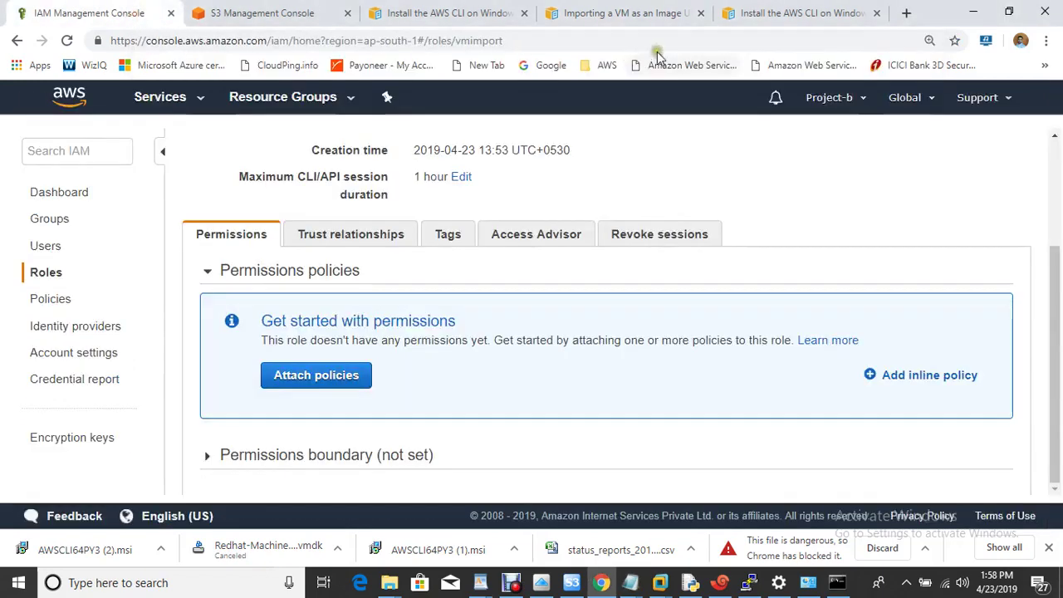
Copy the Object URL of Redhat-Machine-disk1.vmdk from its S3 object page
left_click(243, 12)
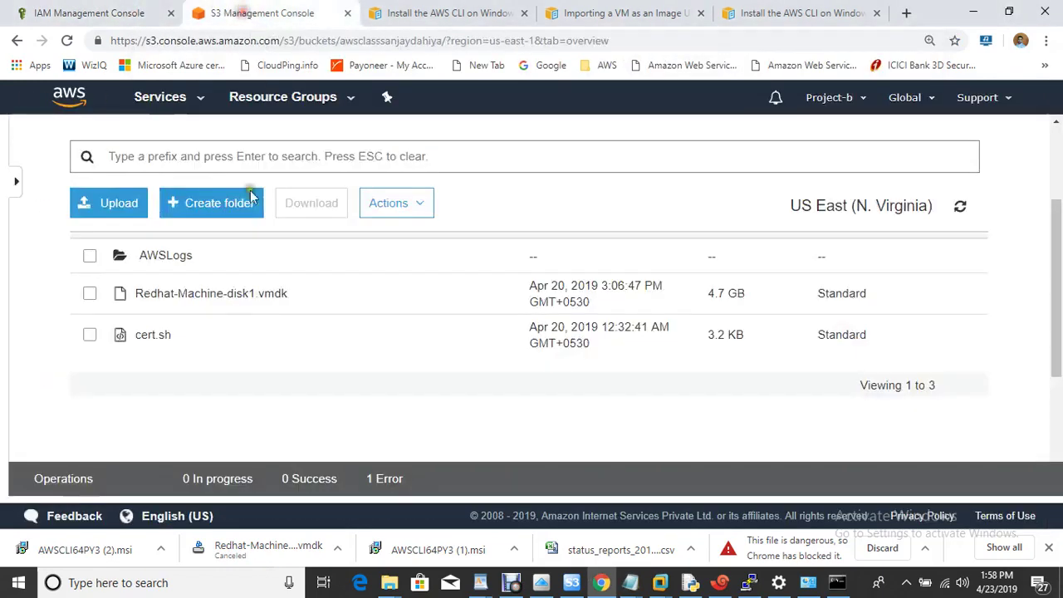
right_click(182, 301)
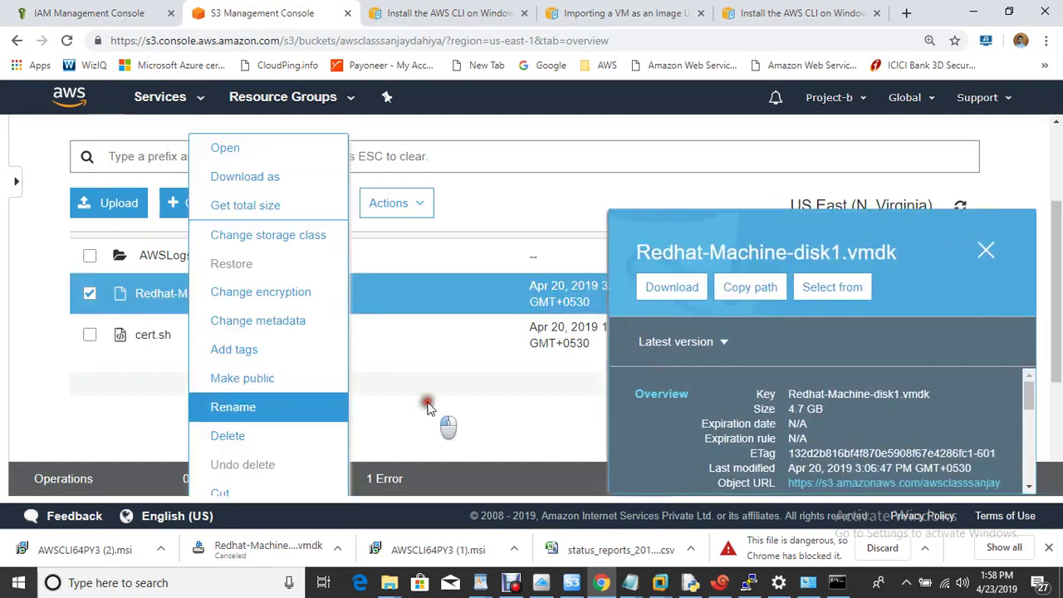
left_click(427, 407)
left_click(209, 295)
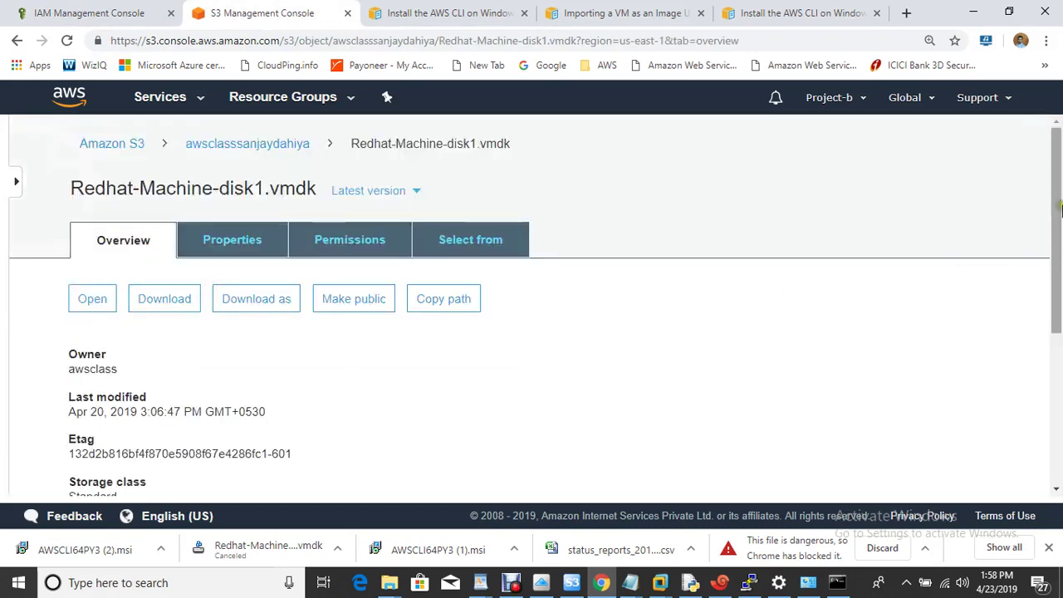
left_click(1045, 361)
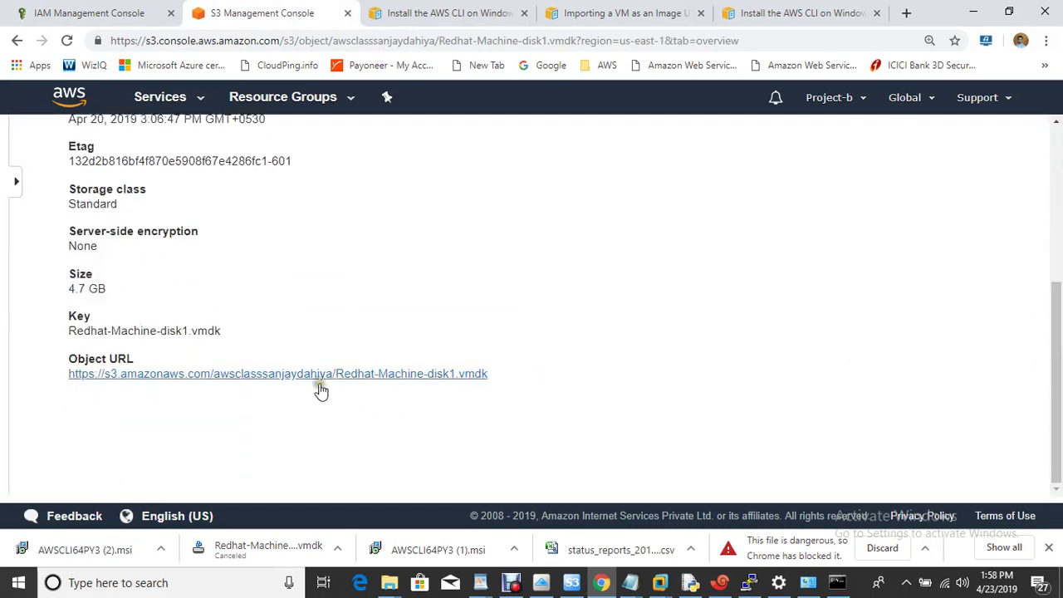
right_click(314, 379)
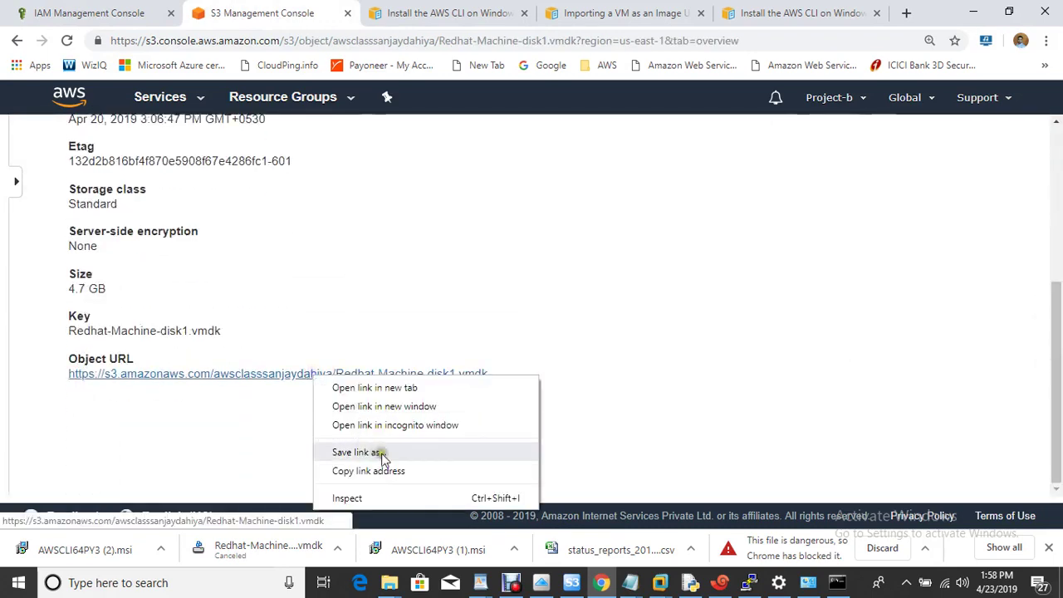
left_click(401, 471)
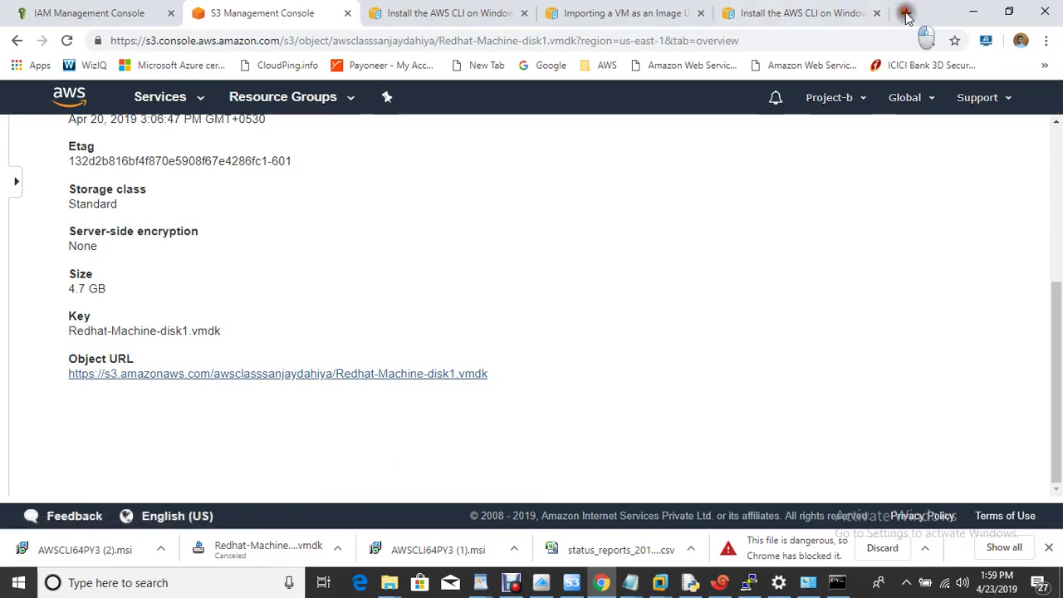
Load the vmdk URL in a new tab, select its file name, cancel the download, and return to Notepad
left_click(904, 14)
key("ctrl+v")
key("Return")
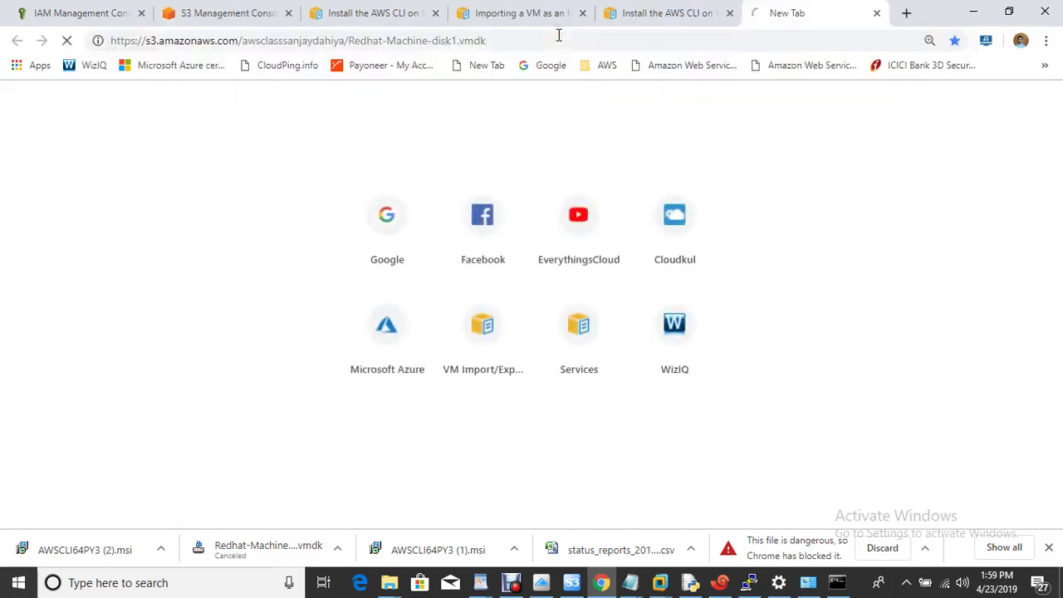
left_click_drag(350, 40, 497, 41)
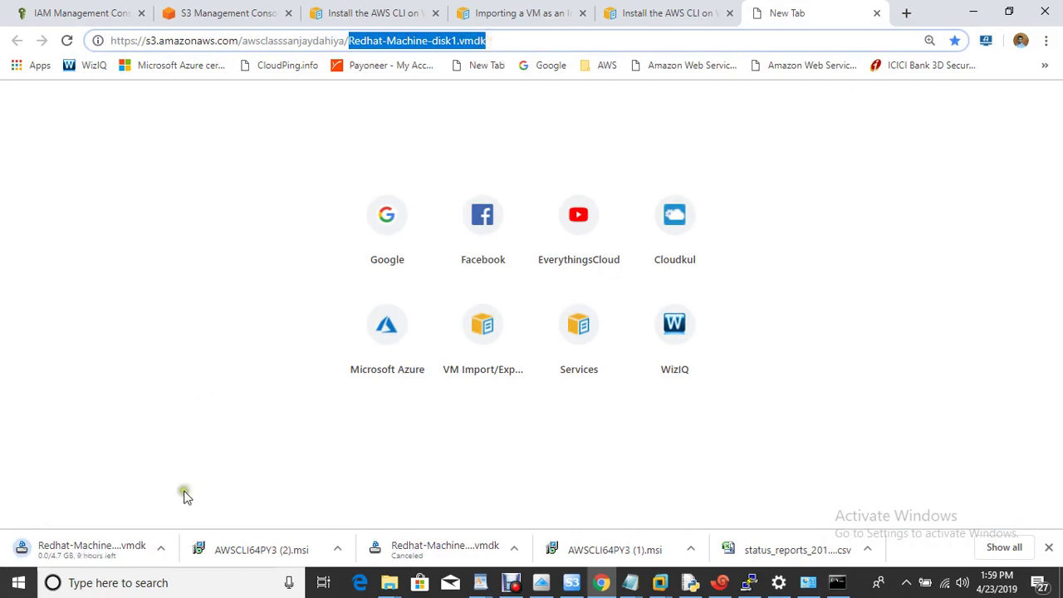
left_click(161, 547)
left_click(191, 522)
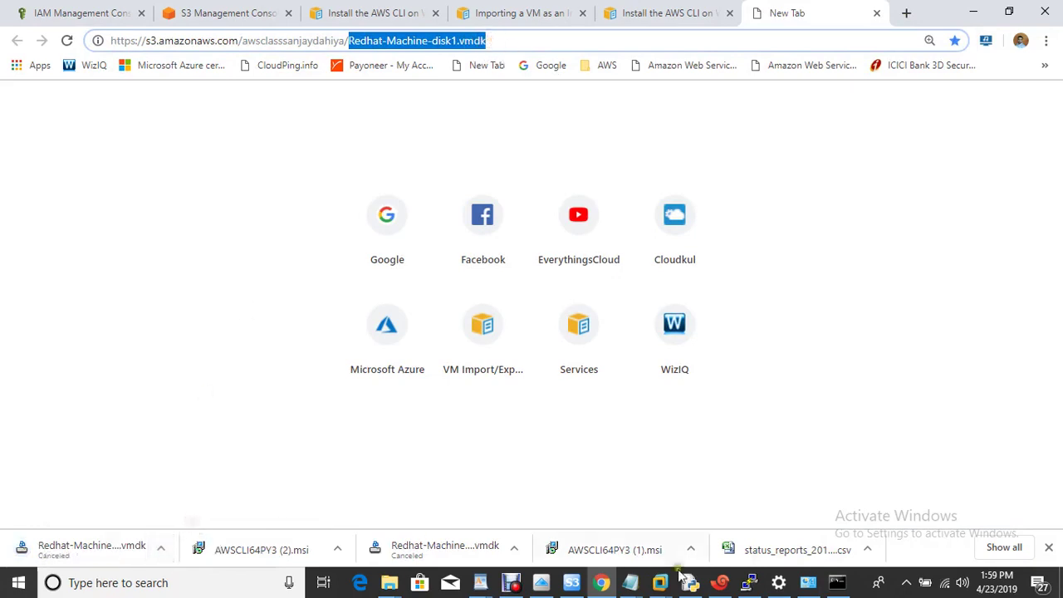
left_click(631, 582)
left_click(728, 522)
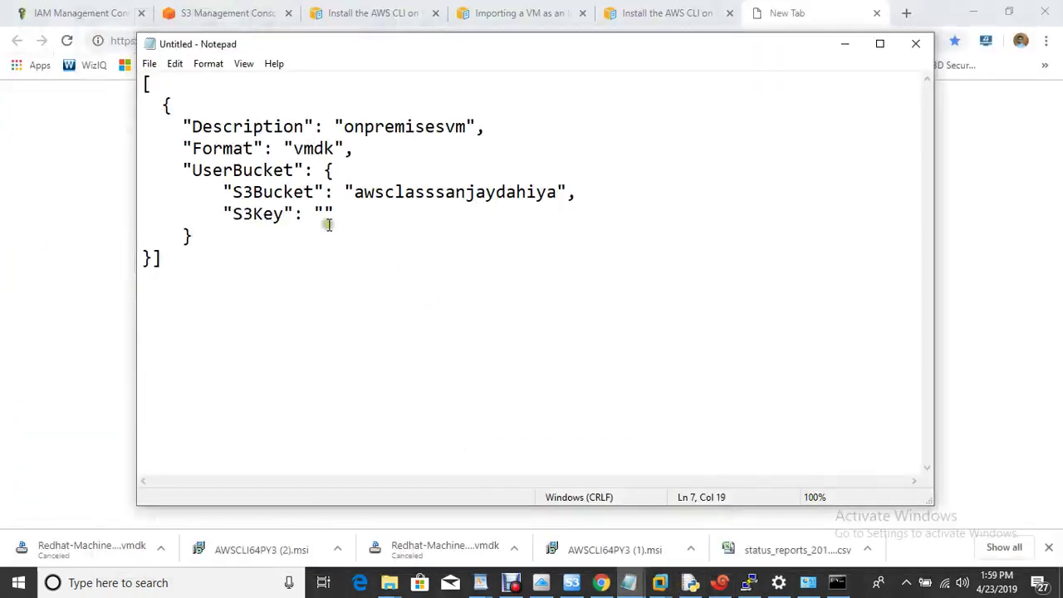
Paste Redhat-Machine-disk1.vmdk as the S3Key value in the JSON draft
key("ctrl+v")
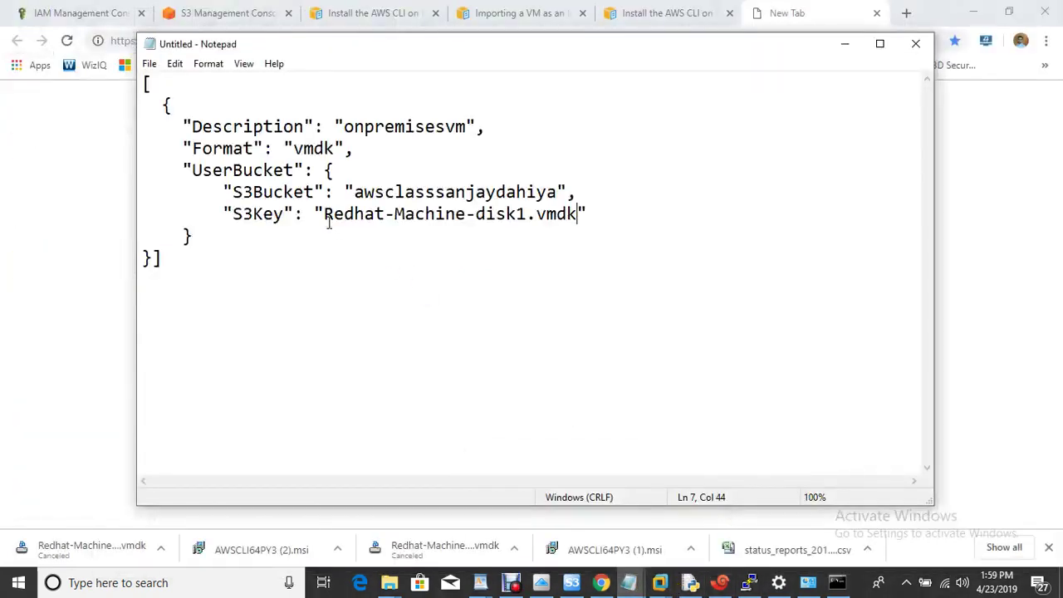
left_click(149, 64)
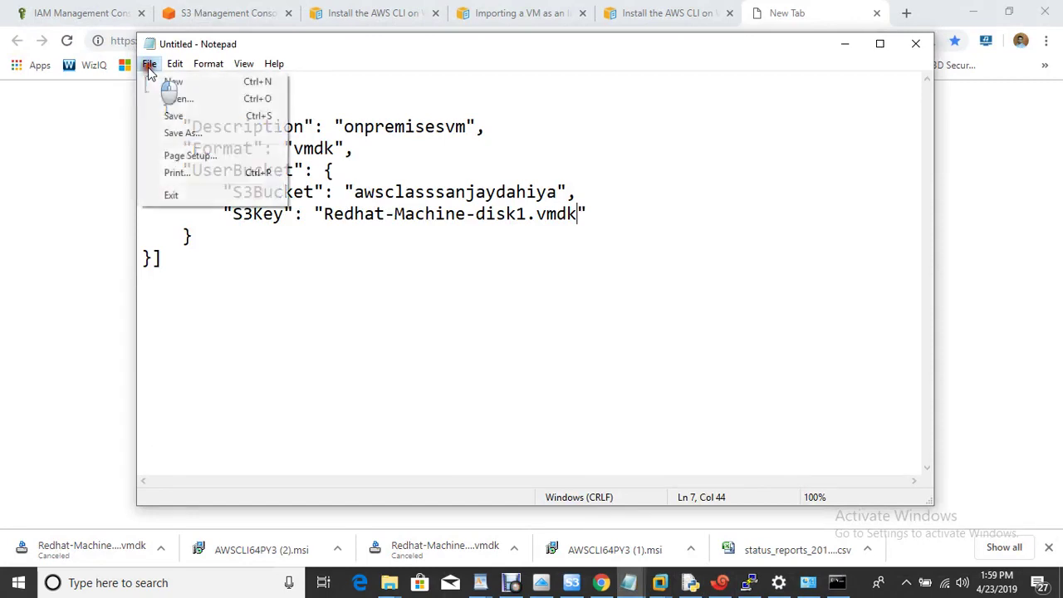
left_click(199, 137)
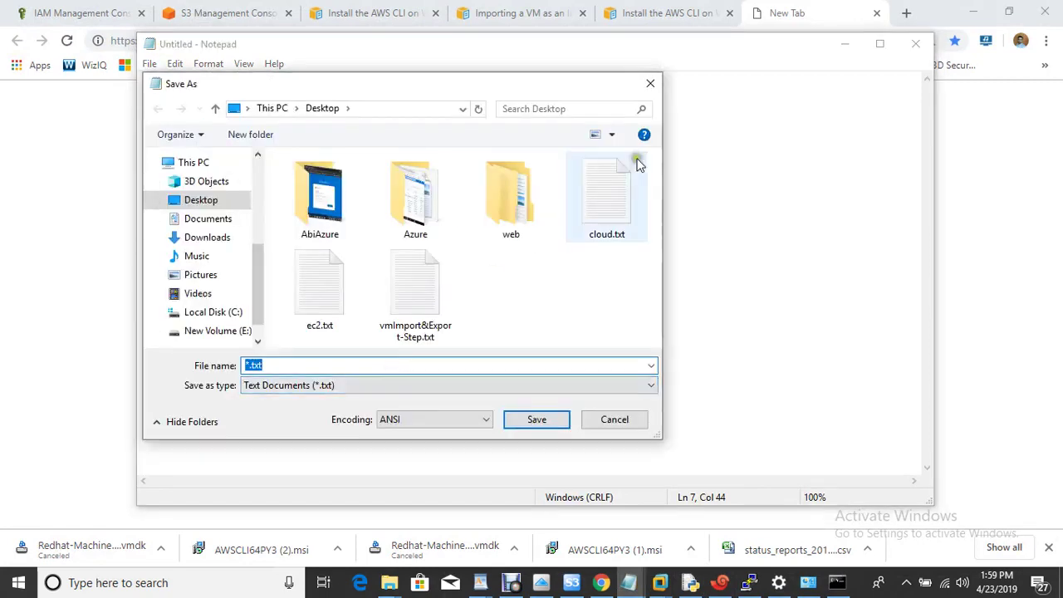
Save the JSON as containers.json from the VM Import guide, replacing the existing file
left_click(513, 15)
left_click(515, 15)
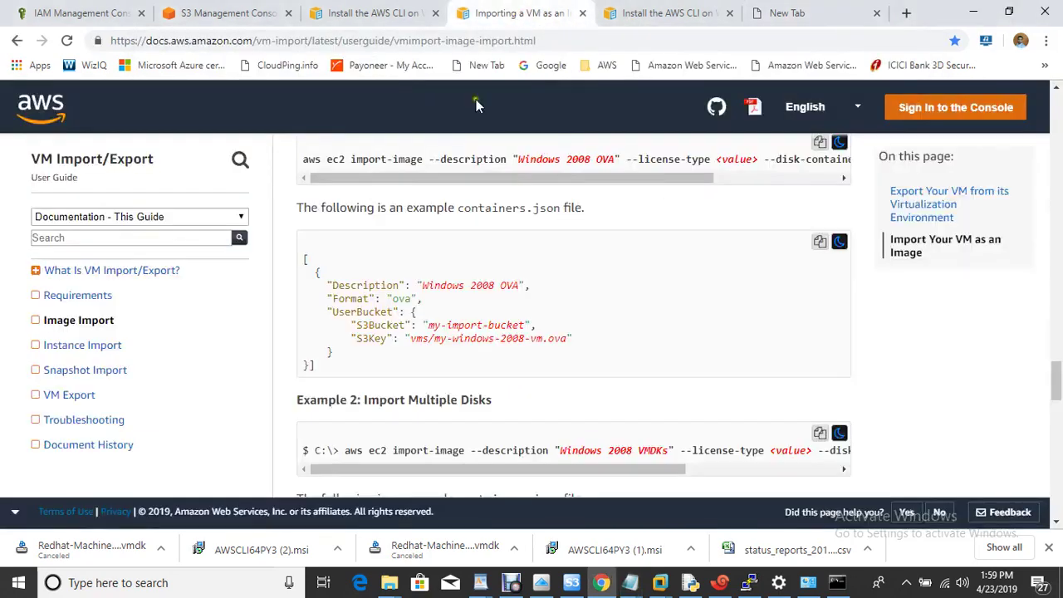
left_click_drag(459, 208, 562, 209)
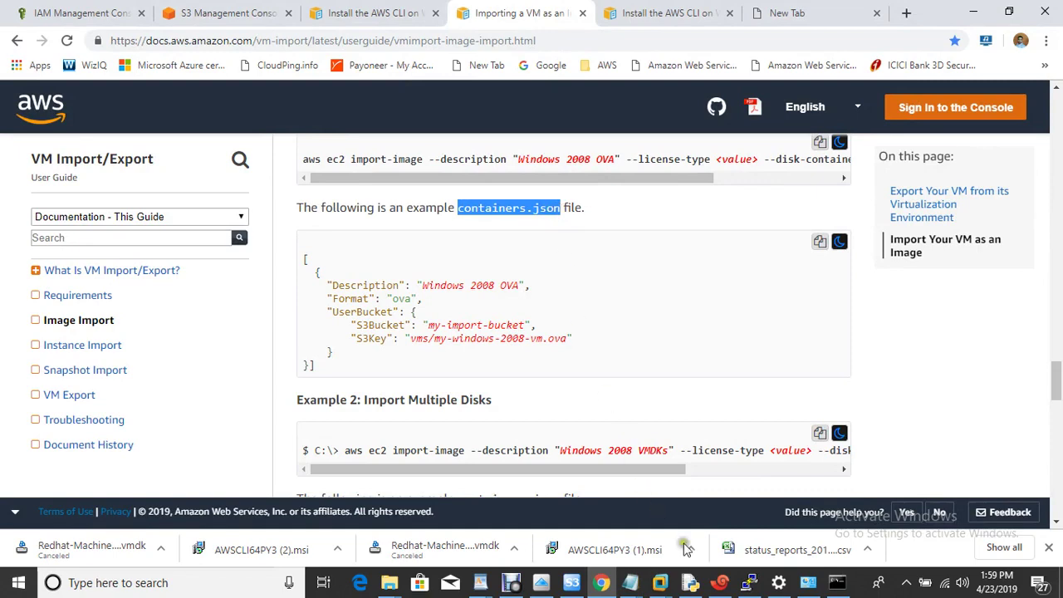
left_click(837, 582)
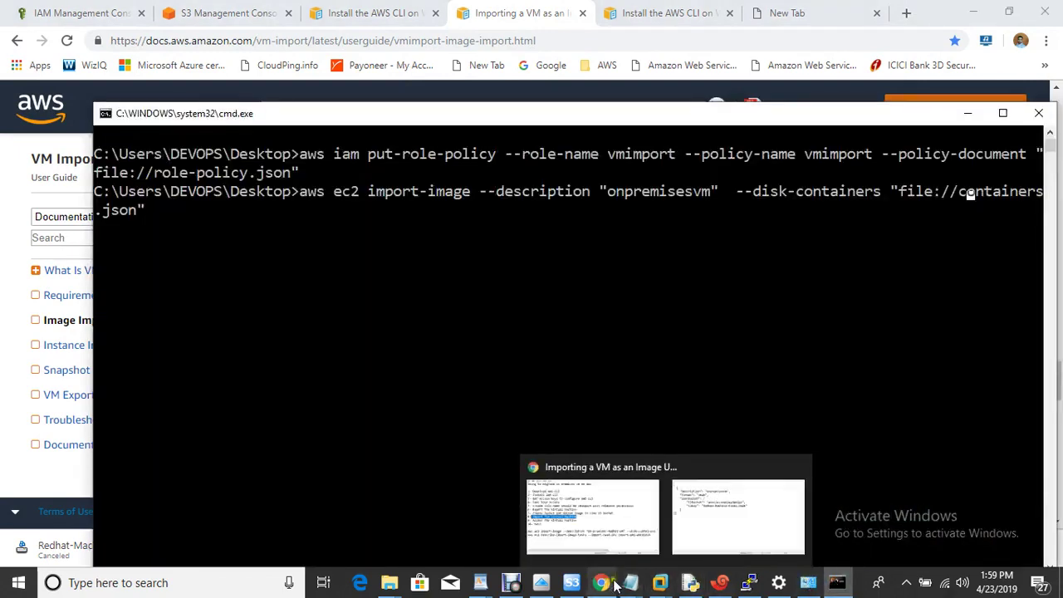
mouse_move(628, 582)
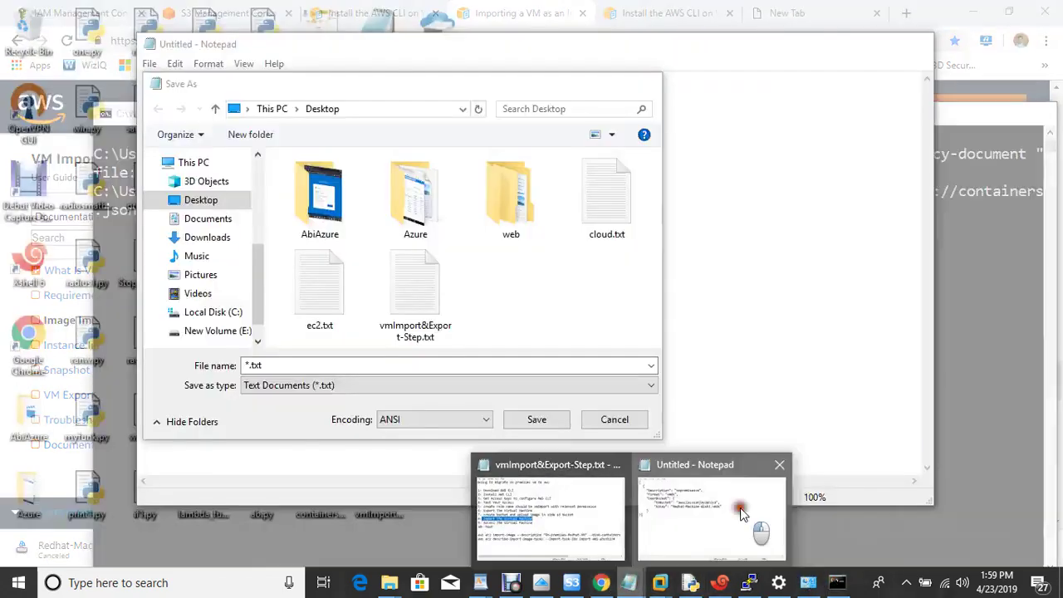
left_click(740, 508)
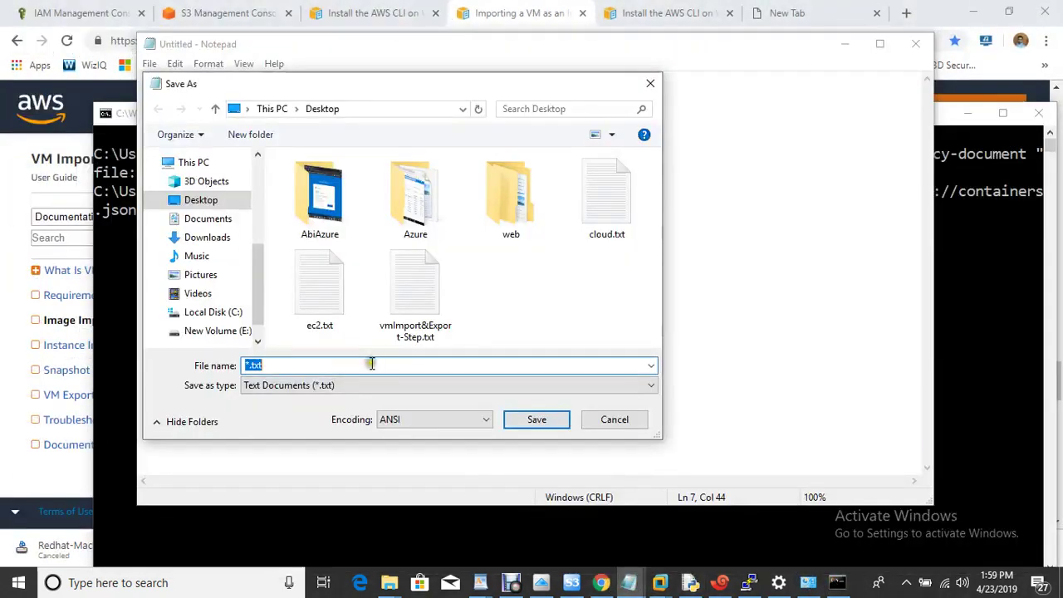
key("ctrl+v")
left_click(536, 420)
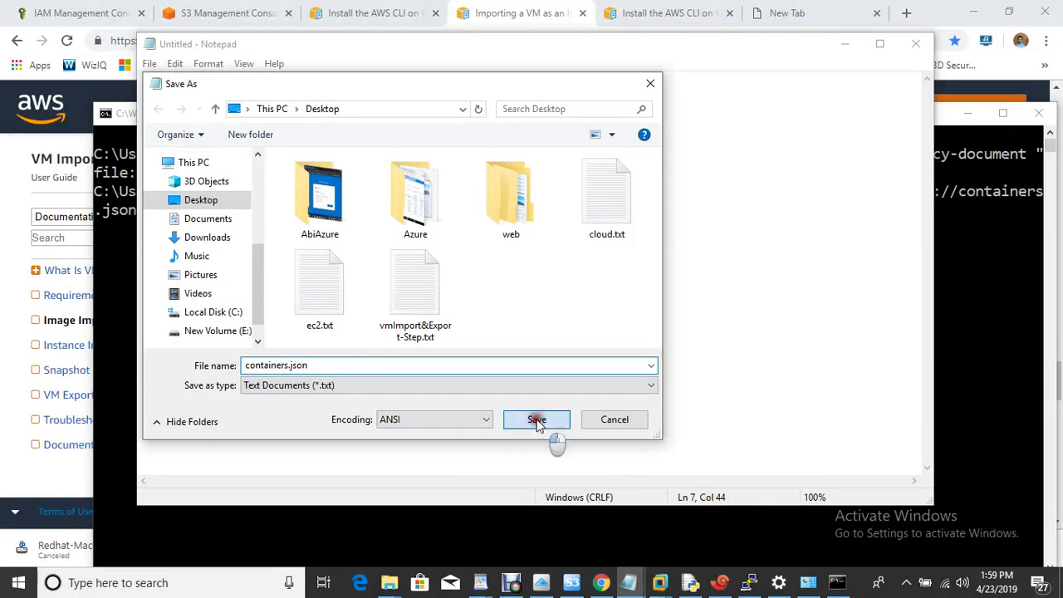
left_click(591, 297)
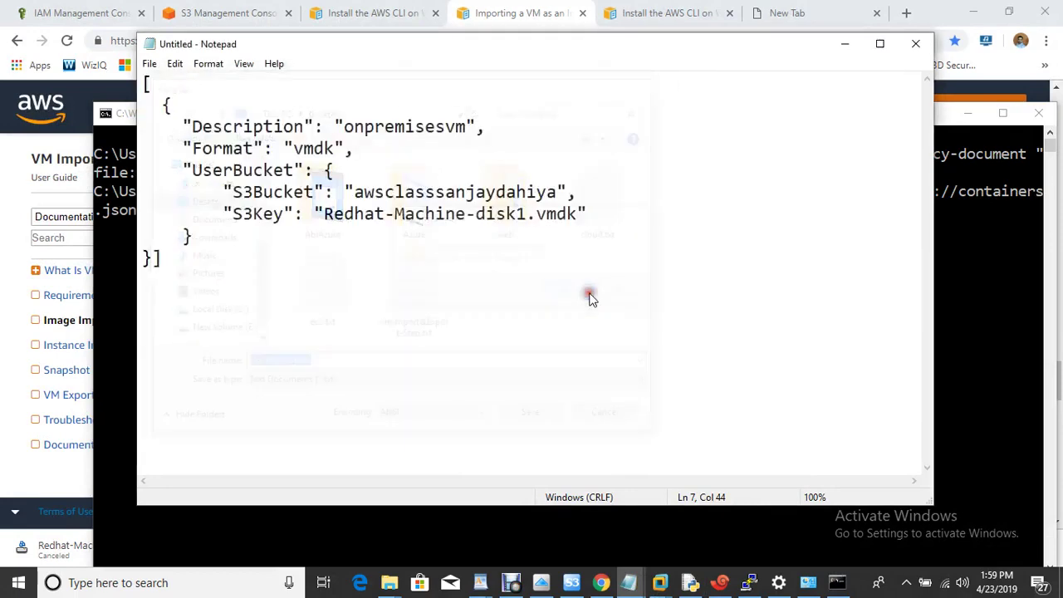
Close Notepad and run aws ec2 import-image, which fails with the vmimport role error
left_click(914, 44)
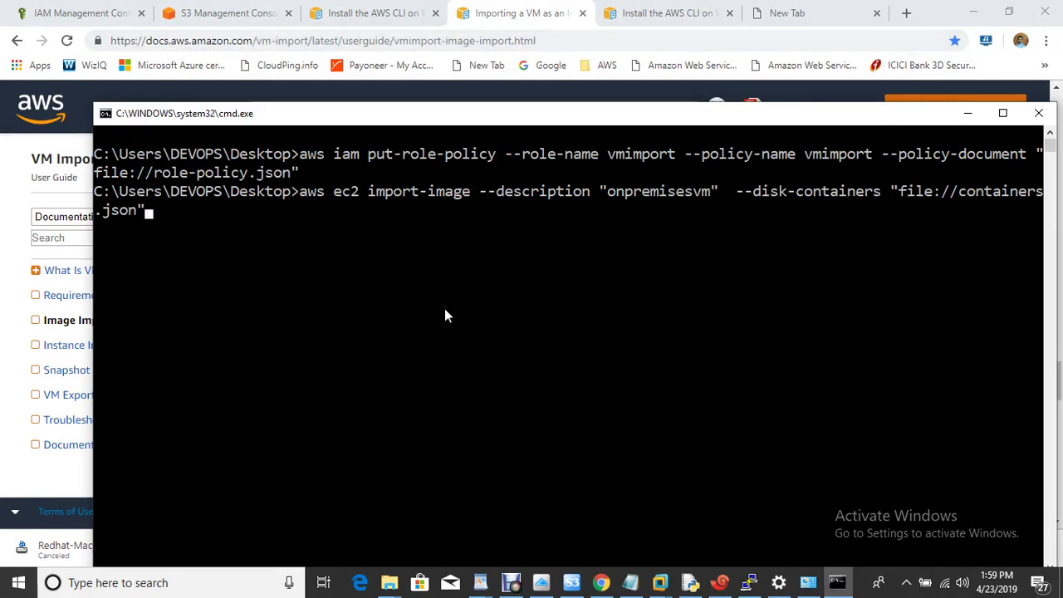
key("Return")
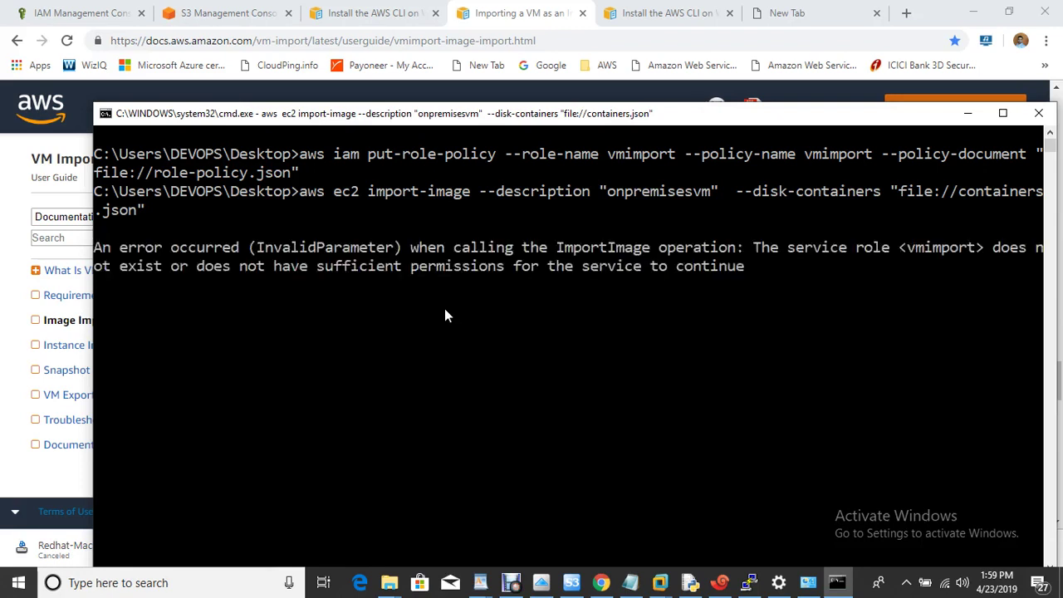
left_click_drag(269, 273, 692, 284)
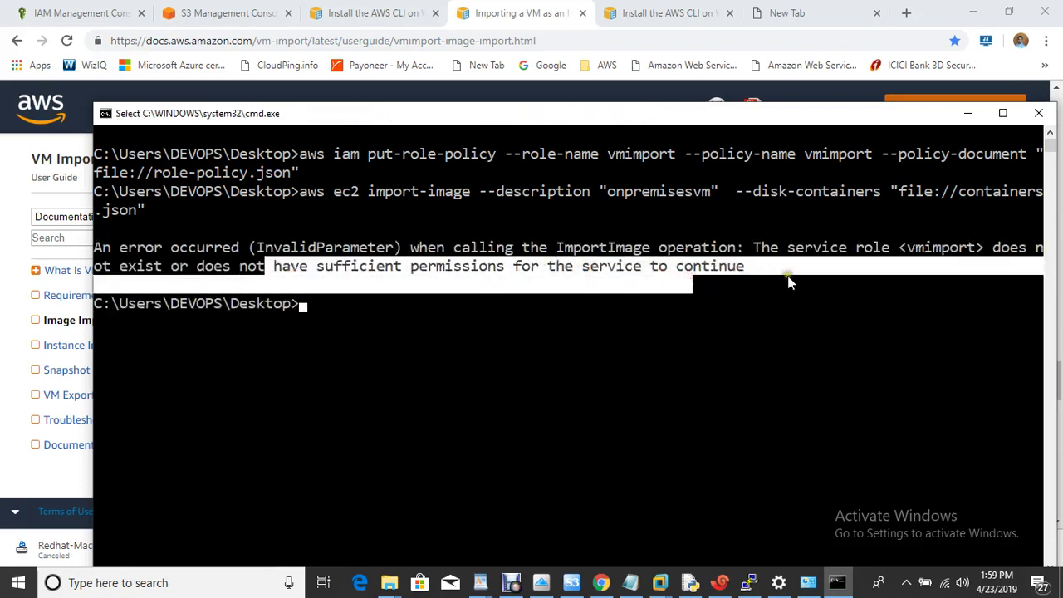
Attach the VMImportExportRoleForAWSConnector policy to the vmimport role
left_click(81, 12)
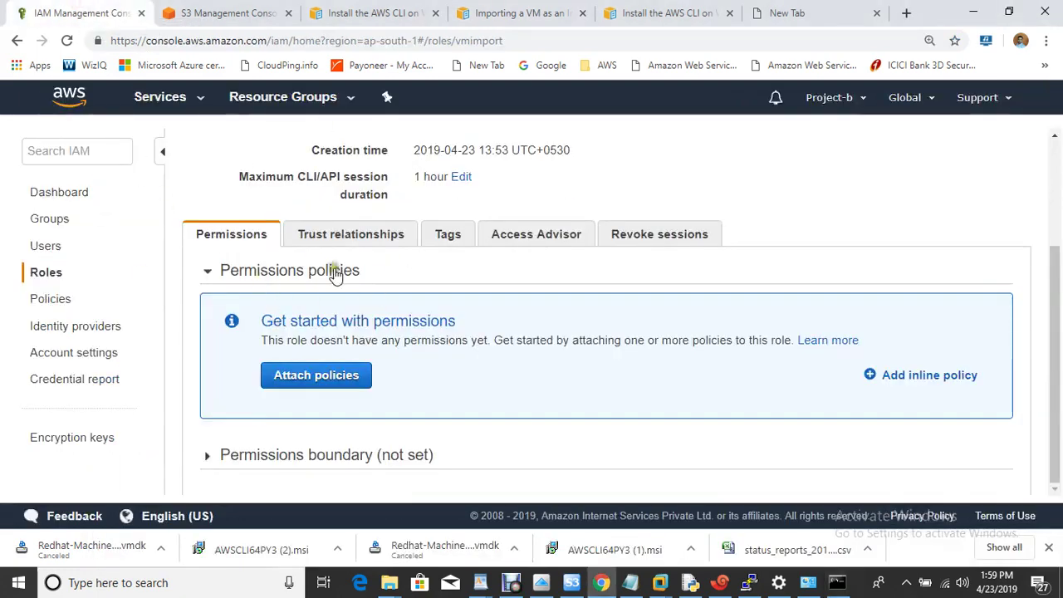
left_click(332, 379)
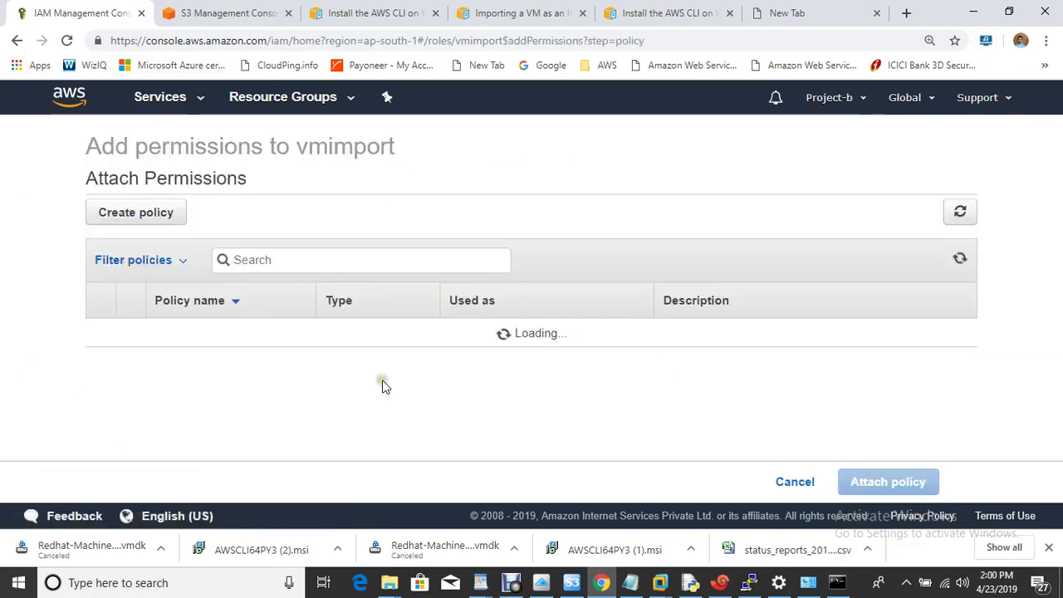
left_click(317, 264)
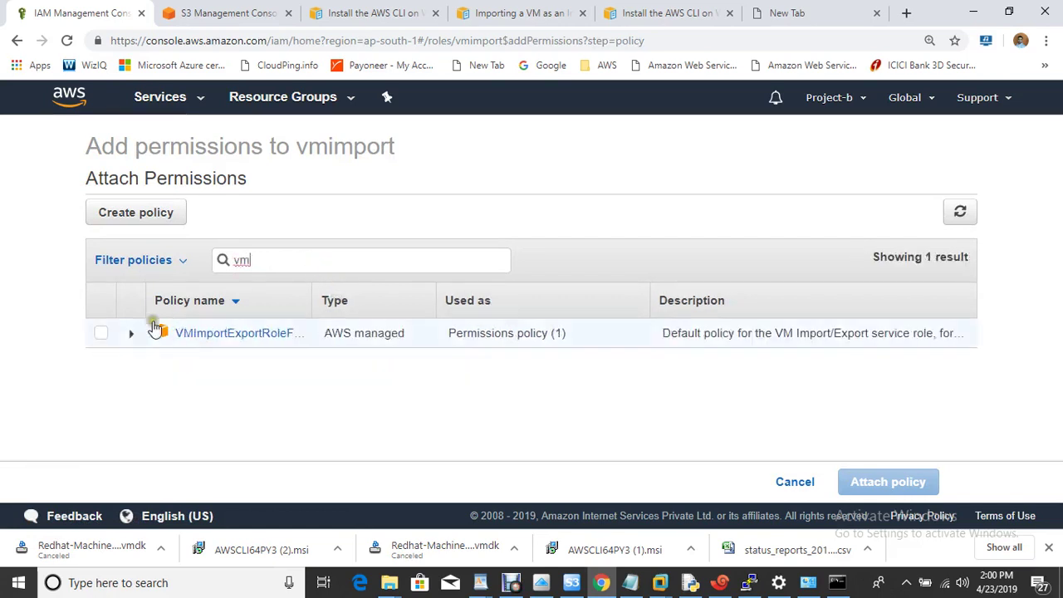
left_click(102, 335)
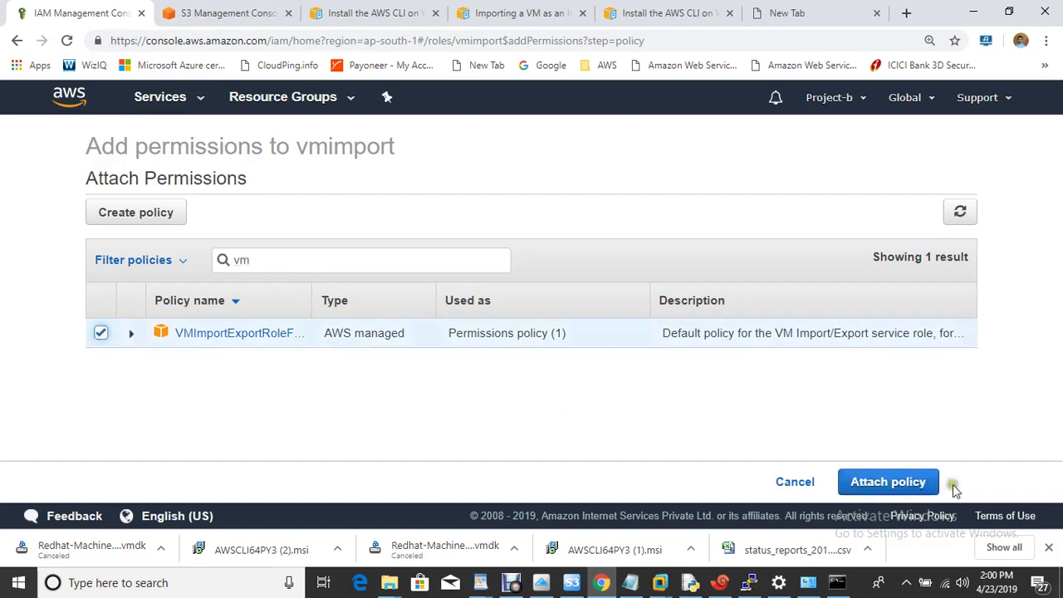
left_click(916, 485)
left_click(835, 413)
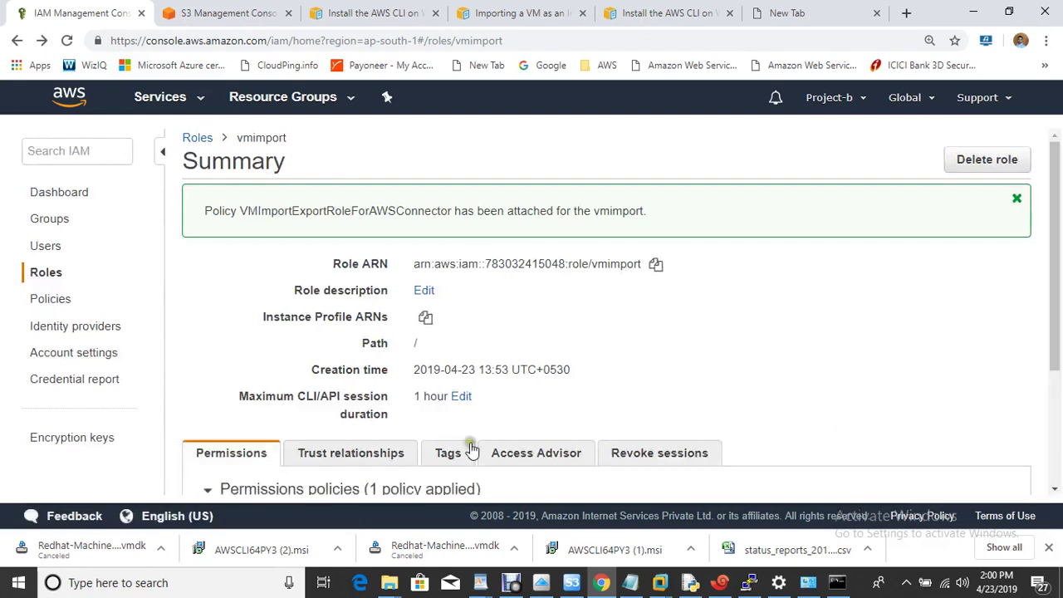
Clear the console with cls and rerun the aws ec2 import-image command
left_click(838, 582)
left_click(559, 314)
key("ctrl+l")
type("cls")
key("Return")
key("Up")
key("Up")
key("Return")
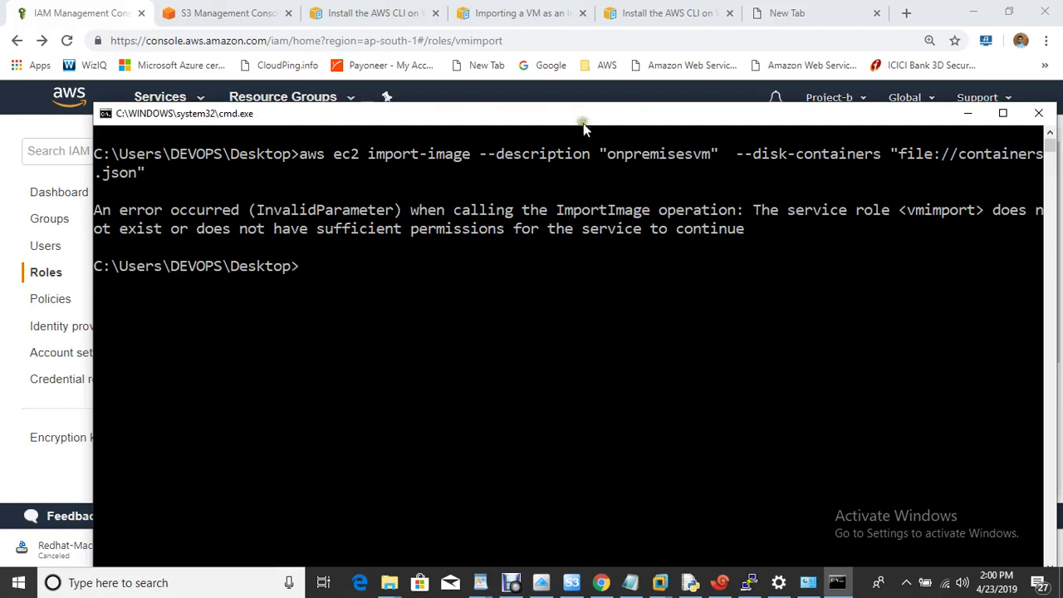
Attach the AdministratorAccess policy to the vmimport role as well
left_click_drag(572, 116, 778, 339)
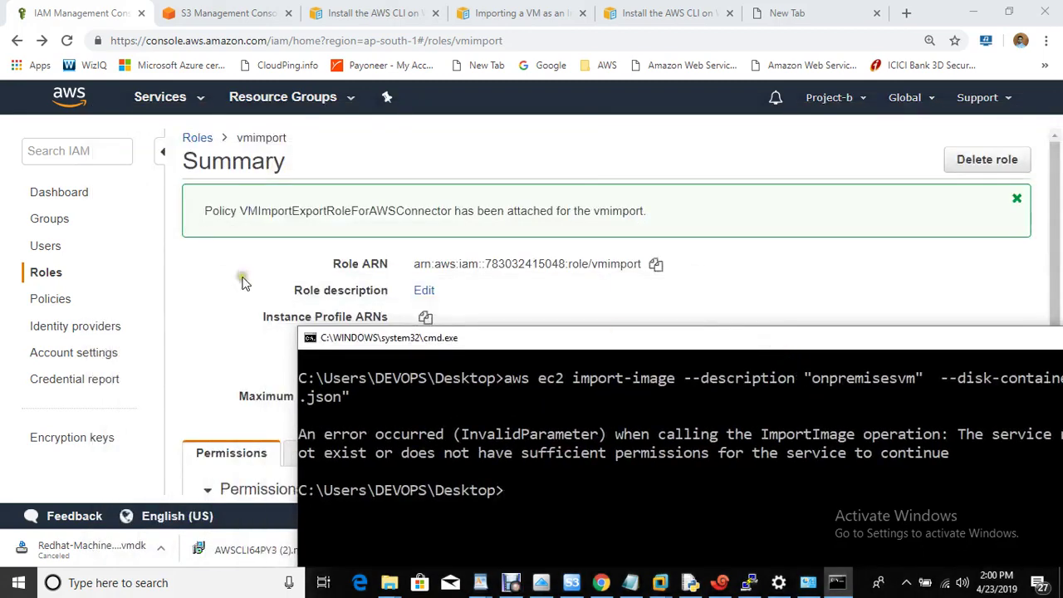
left_click(237, 279)
key("ctrl+a")
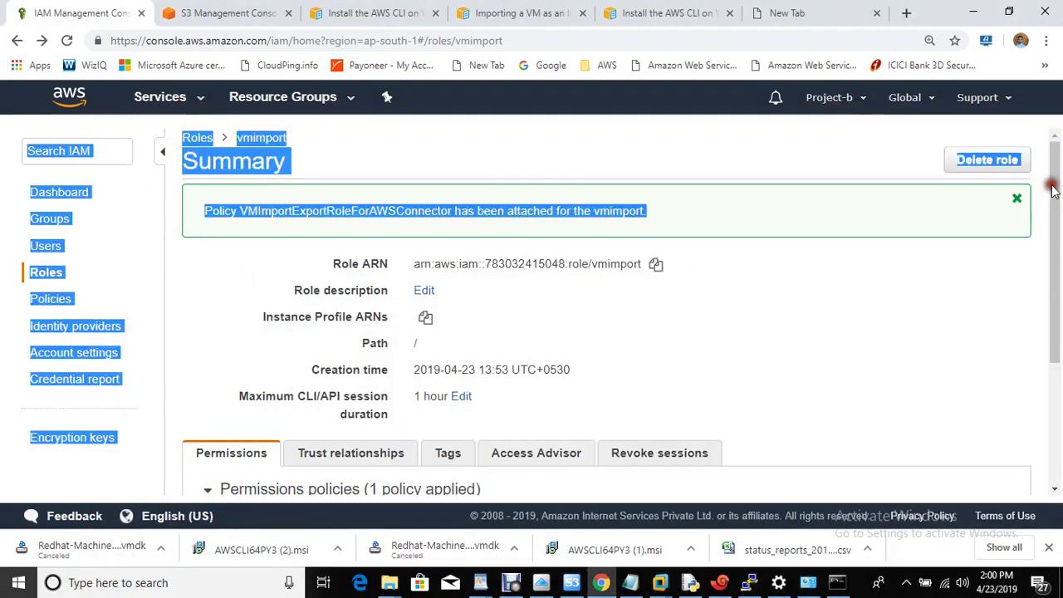
scroll(1054, 249, "down", 3)
left_click(746, 341)
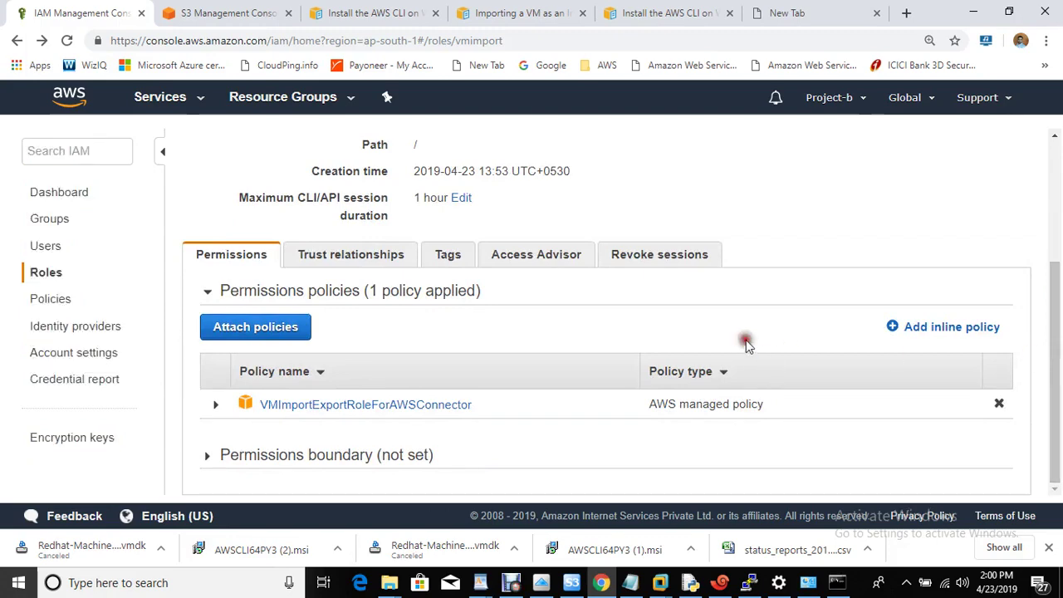
left_click(230, 329)
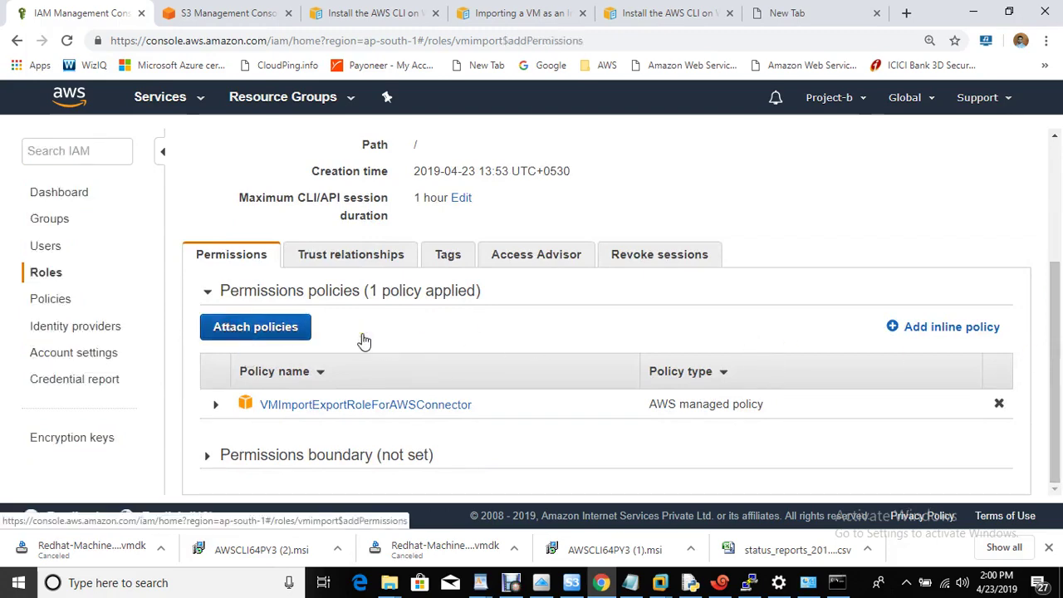
left_click(93, 333)
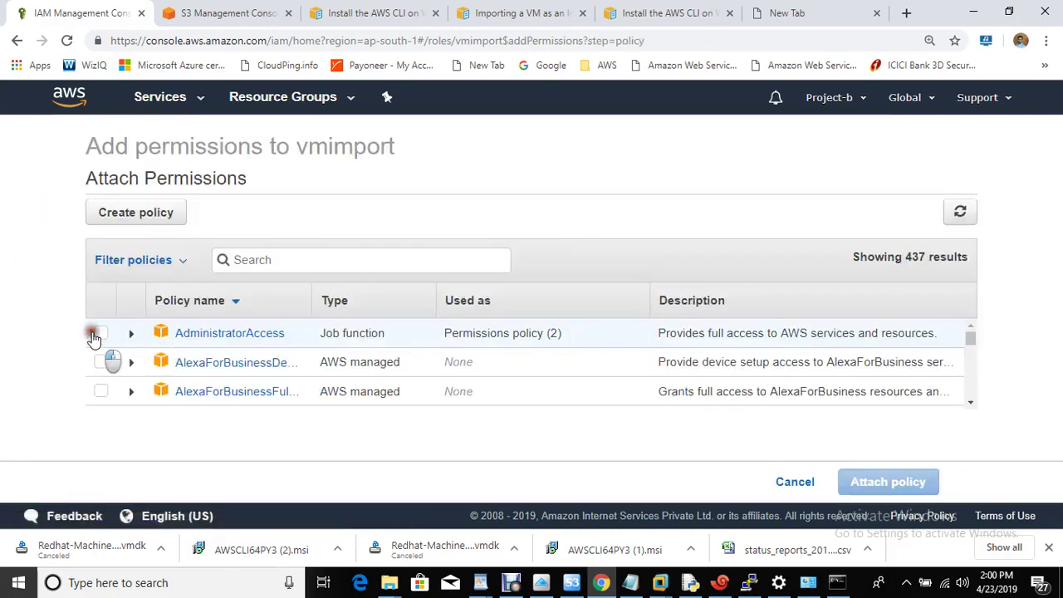
left_click(875, 489)
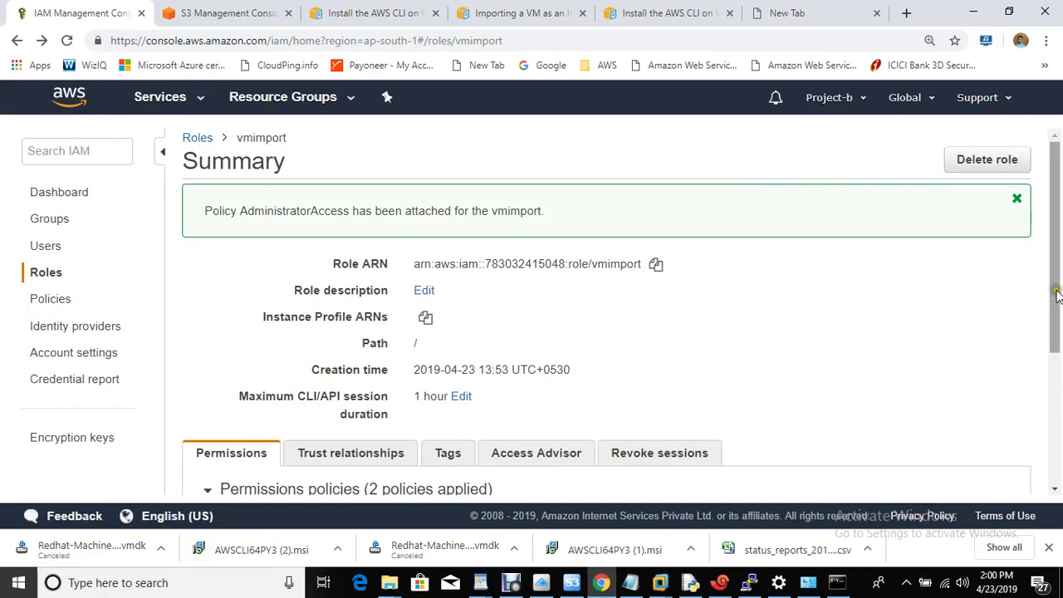
left_click_drag(1056, 296, 1057, 395)
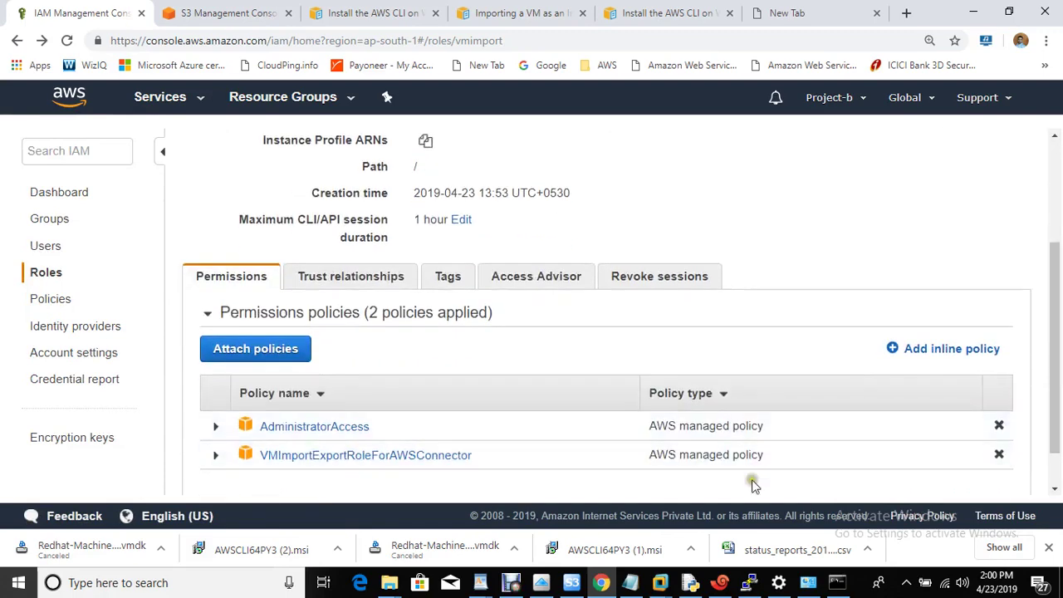
left_click(837, 582)
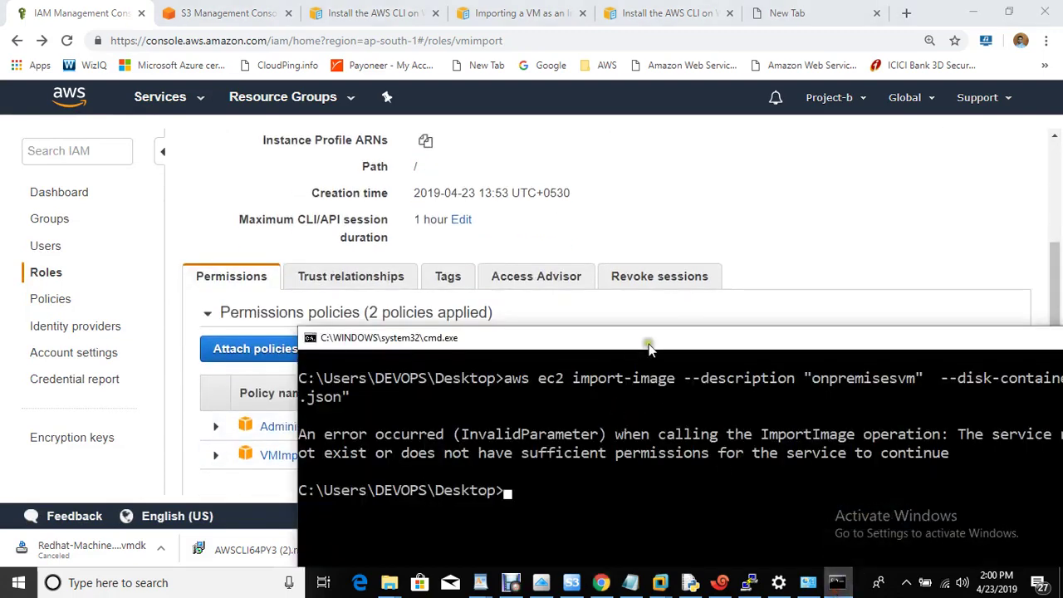
Rerun aws ec2 import-image, now returning an active, pending import task for the vmdk
left_click_drag(646, 341, 386, 112)
key("Up")
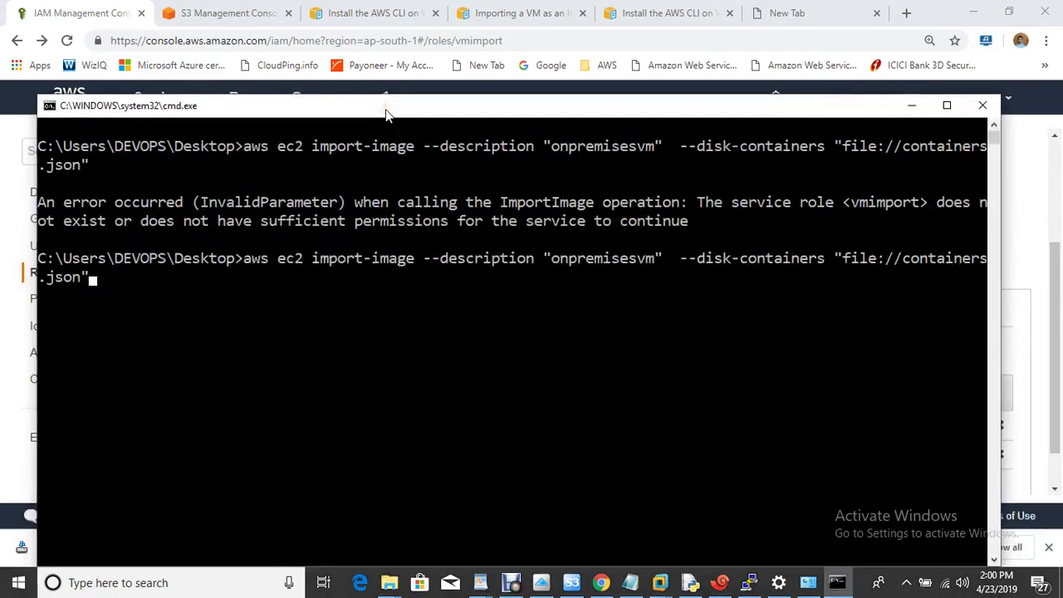
key("Return")
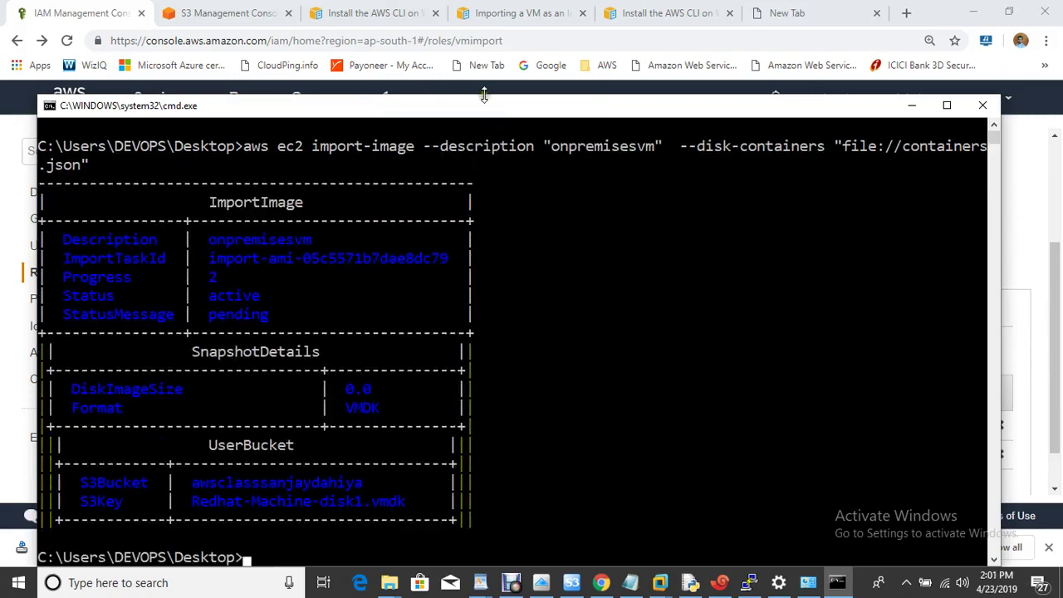
left_click_drag(489, 106, 570, 69)
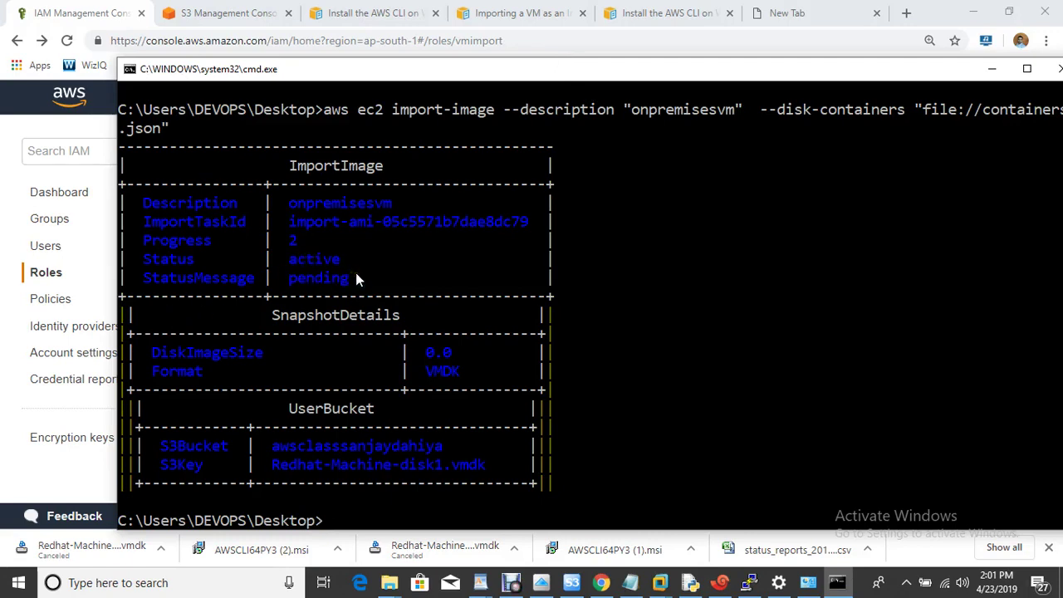
Go from the S3 tab via the console home to EC2's AMIs page, showing no owned images
left_click(207, 15)
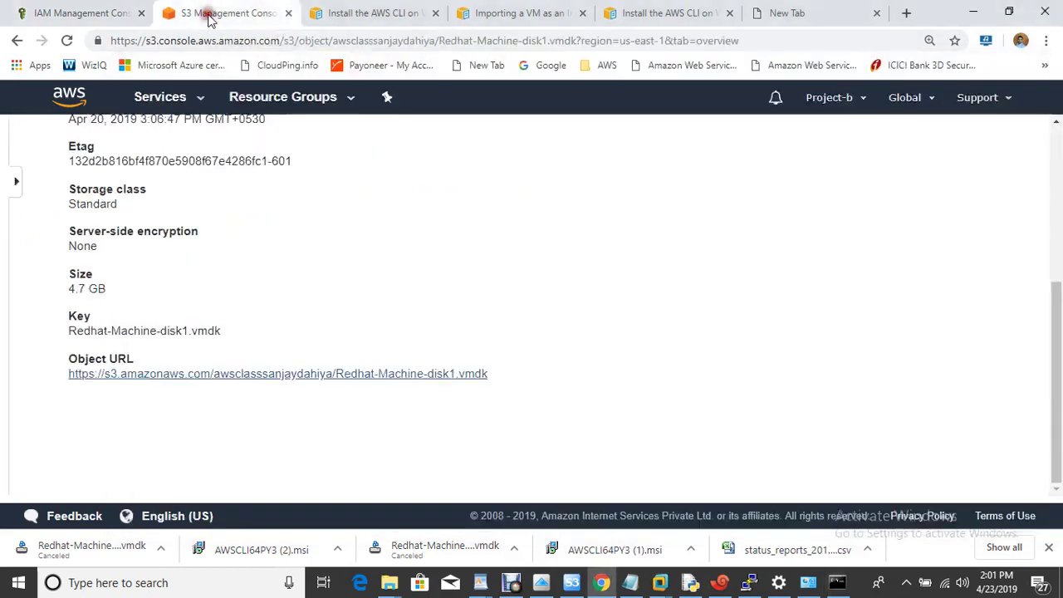
left_click(72, 96)
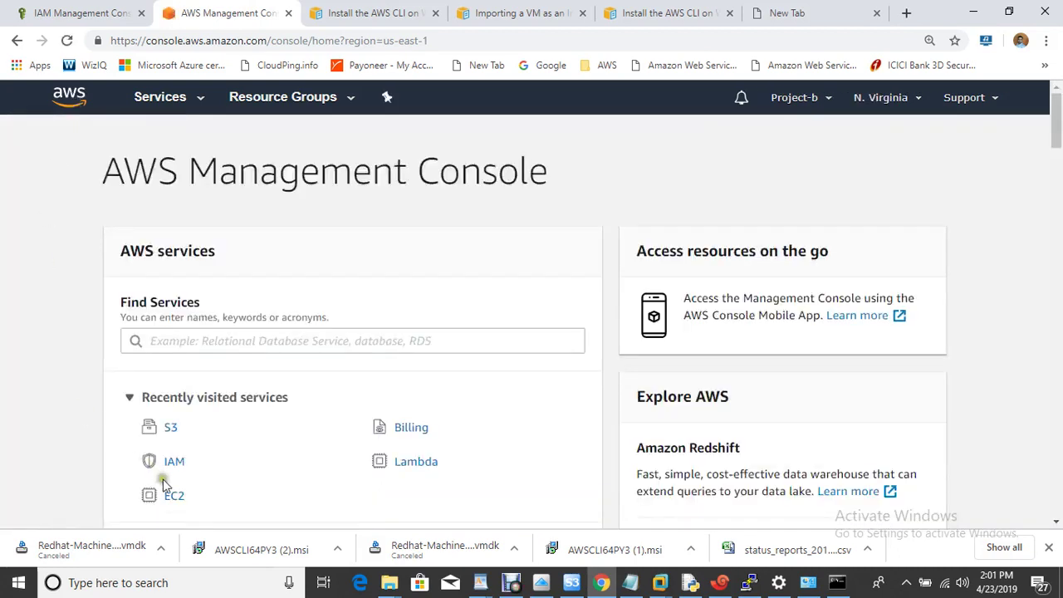
left_click(172, 494)
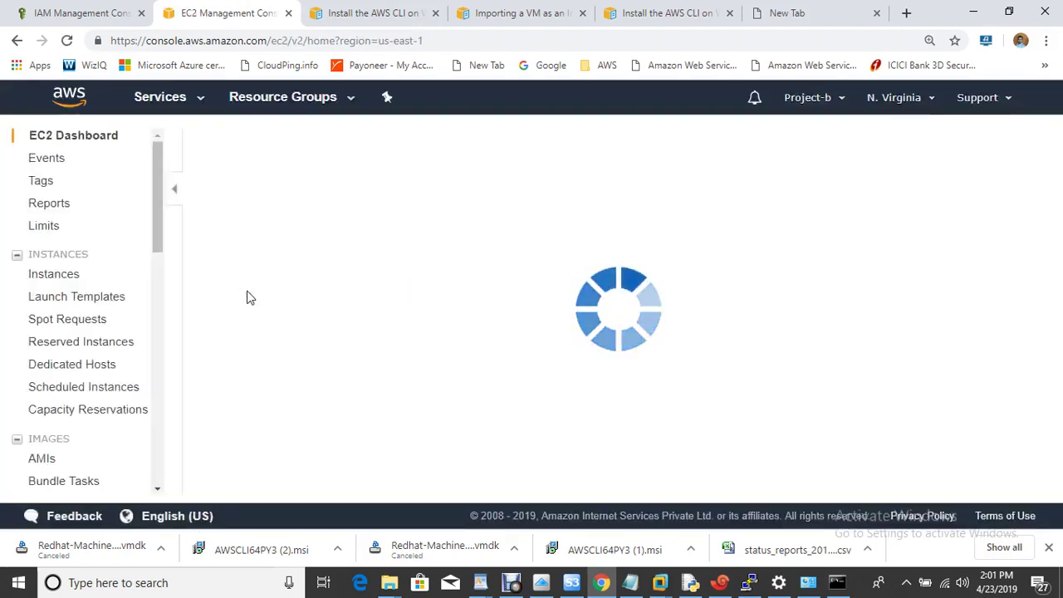
left_click(42, 459)
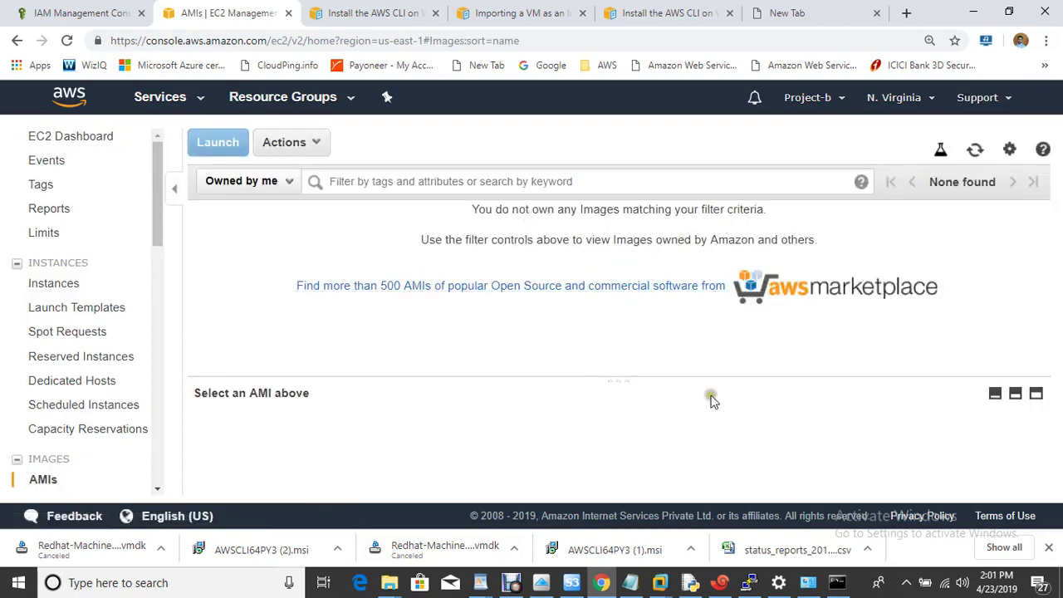
left_click(837, 582)
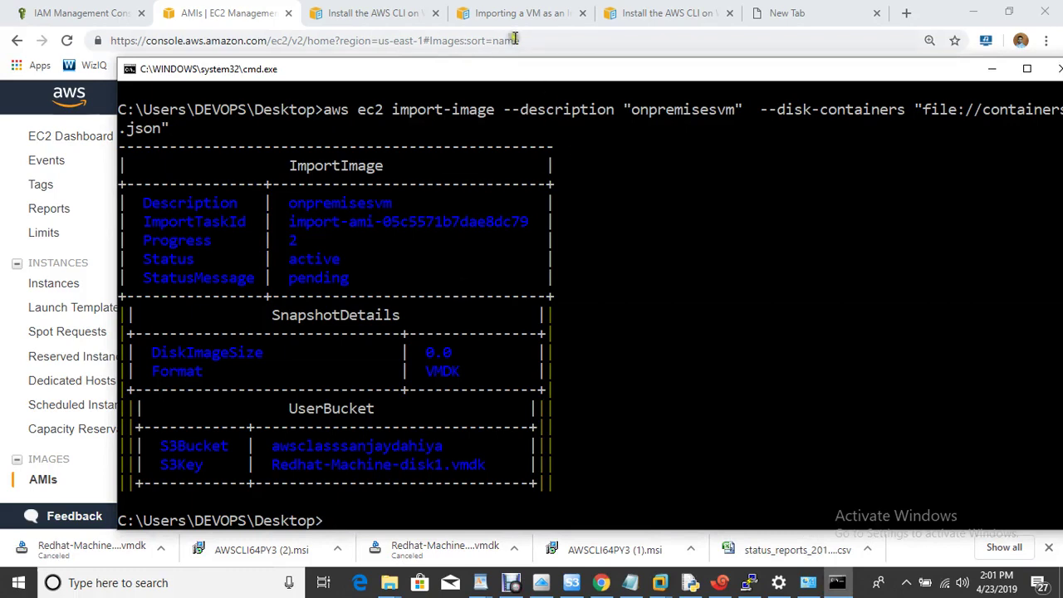
Paste the describe-import-image-tasks example command from the VM Import/Export guide into cmd
left_click(530, 11)
left_click(529, 11)
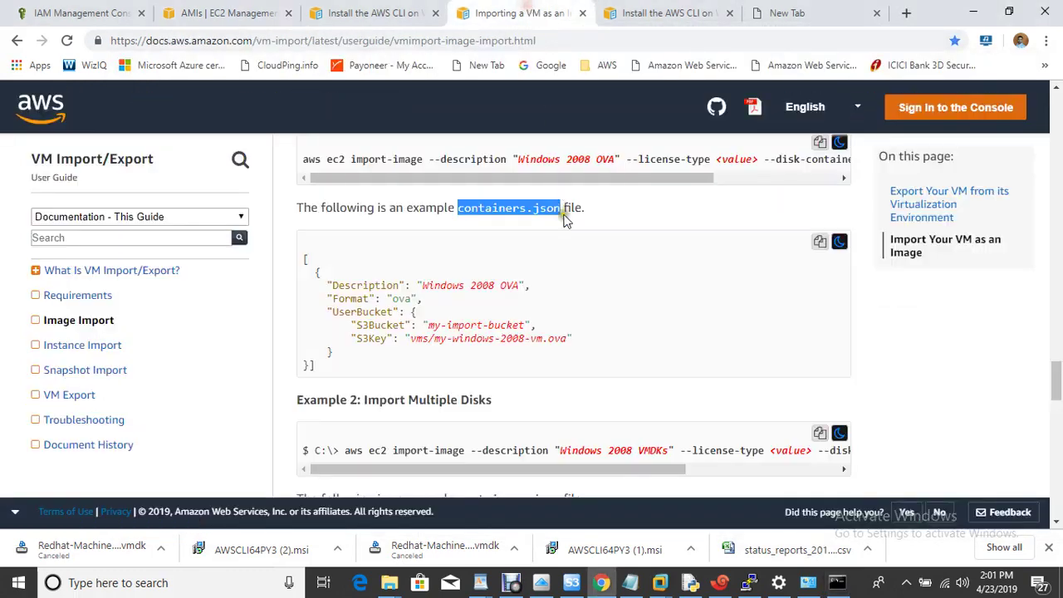
scroll(622, 348, "down", 1)
scroll(623, 353, "down", 7)
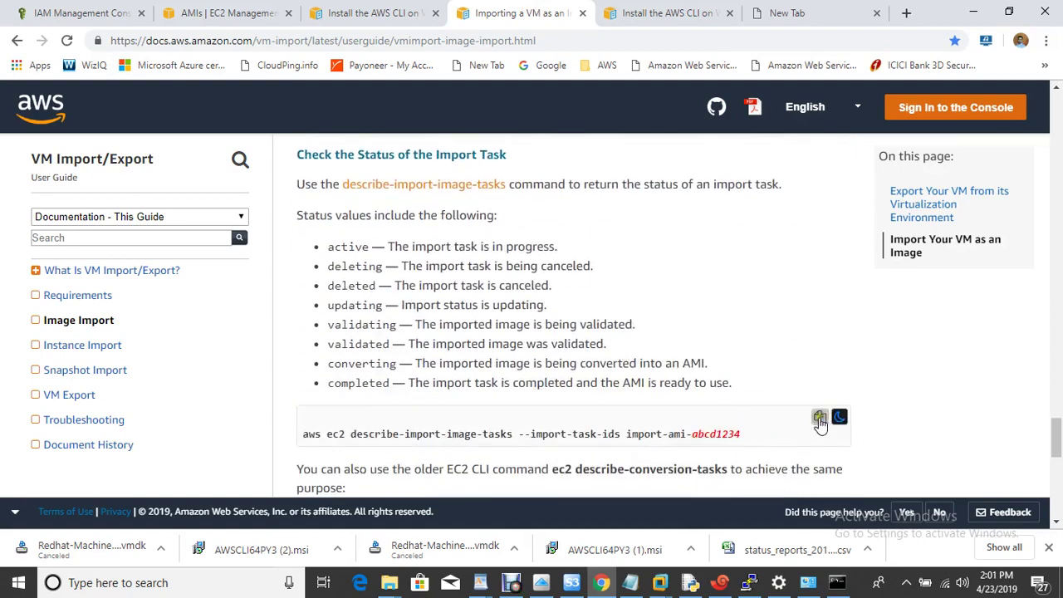
left_click(820, 419)
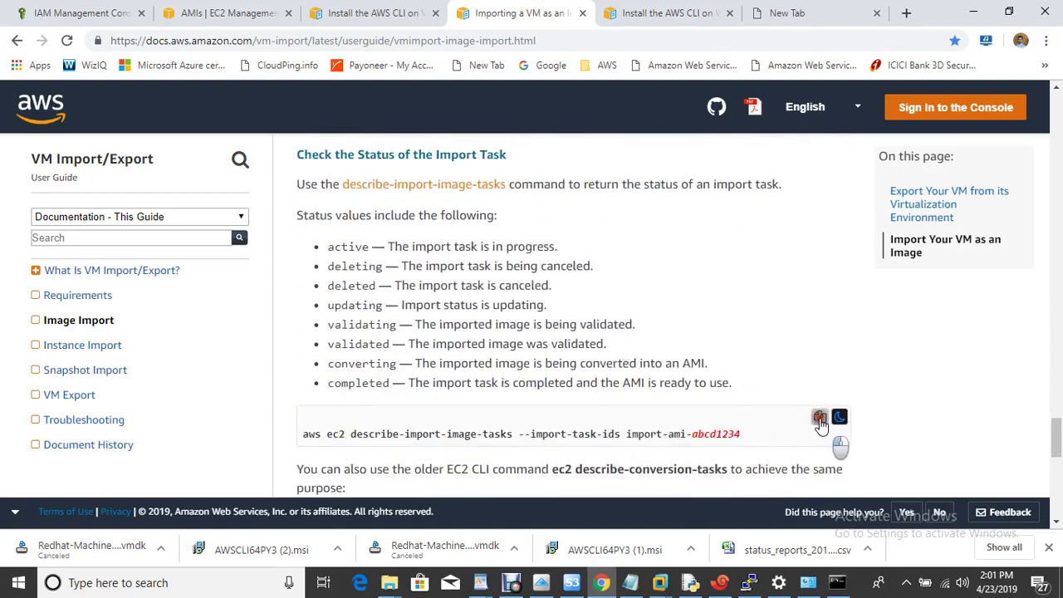
left_click(838, 582)
right_click(638, 386)
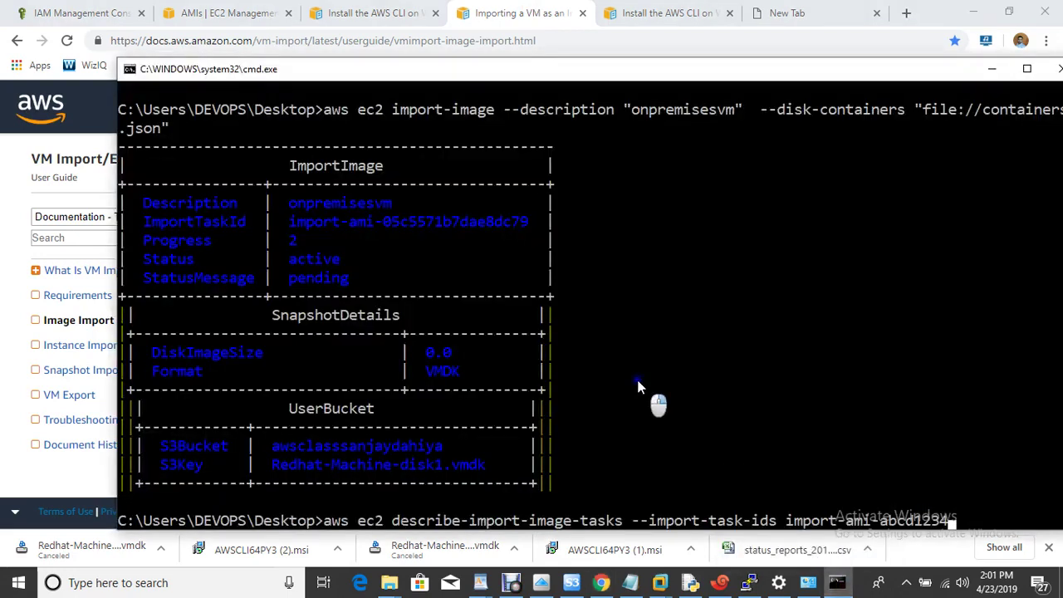
Select the import task ID in the import-image output and dismiss a browser notification
key("Left")
key("Left")
key("Left")
key("Left")
key("Left")
key("Left")
key("Left")
key("Left")
key("Left")
key("Left")
key("Left")
key("Left")
key("Left")
key("Left")
key("Left")
key("Left")
key("Left")
key("Left")
key("Left")
key("Left")
left_click_drag(626, 72, 543, 20)
key("Home")
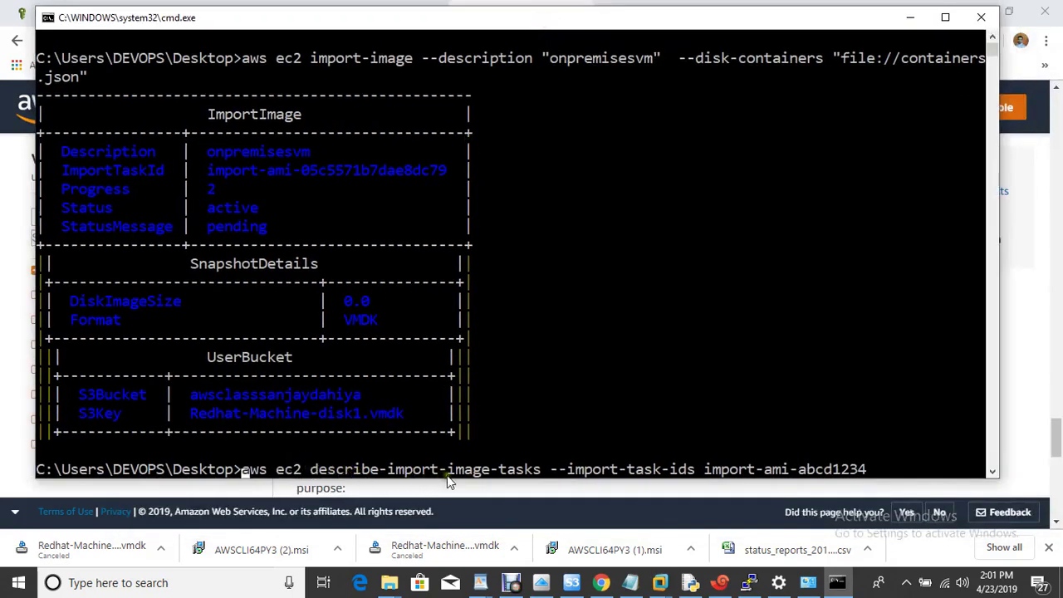
key("ctrl+Right")
key("ctrl+Right")
key("ctrl+Right")
left_click_drag(207, 171, 479, 171)
left_click(629, 280)
left_click(1036, 460)
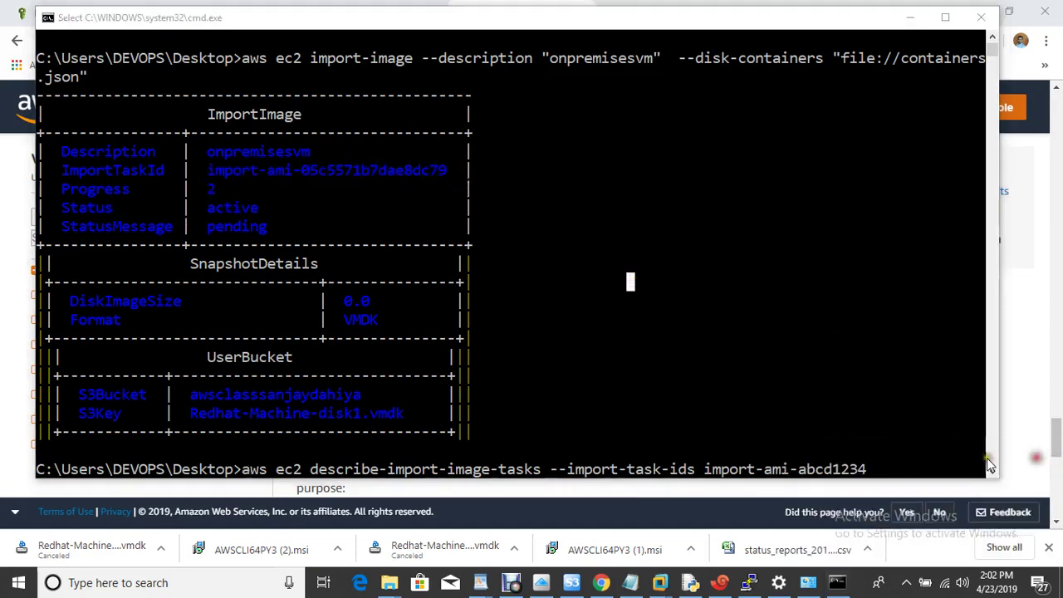
key("Escape")
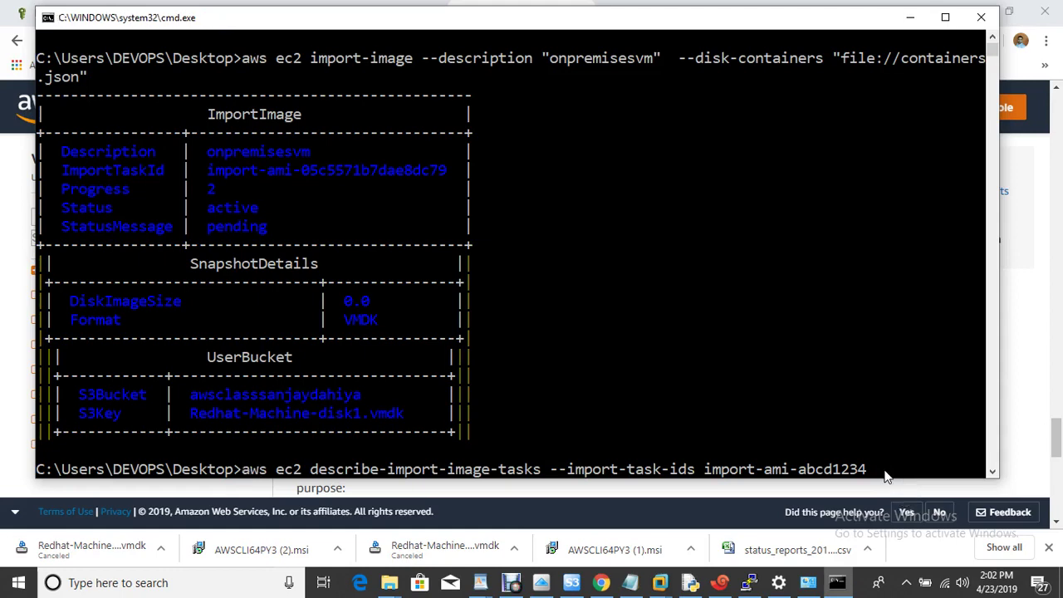
Complete the task ID and run describe-import-image-tasks, showing onpremisesvm active, pending, progress 2
key("Right")
key("Right")
key("Right")
key("Right")
key("Right")
key("Right")
key("Right")
key("Right")
key("Right")
key("Right")
key("Right")
key("Right")
key("Right")
key("Right")
key("Right")
key("Right")
key("Right")
key("Right")
key("Right")
key("Right")
key("Right")
key("Right")
key("Right")
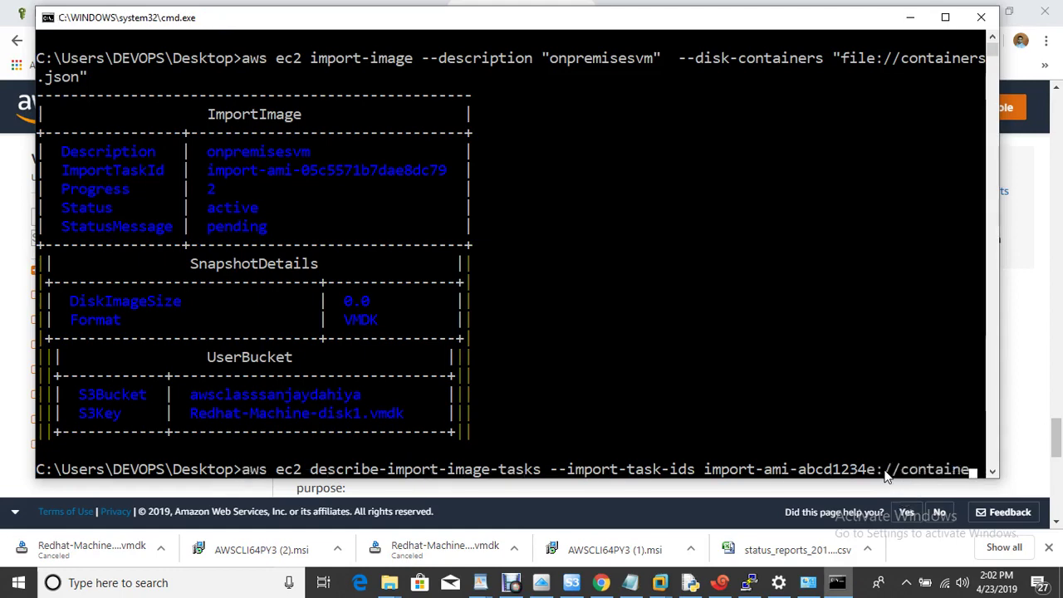
key("BackSpace")
key("BackSpace")
key("BackSpace")
key("BackSpace")
key("BackSpace")
key("BackSpace")
key("BackSpace")
key("BackSpace")
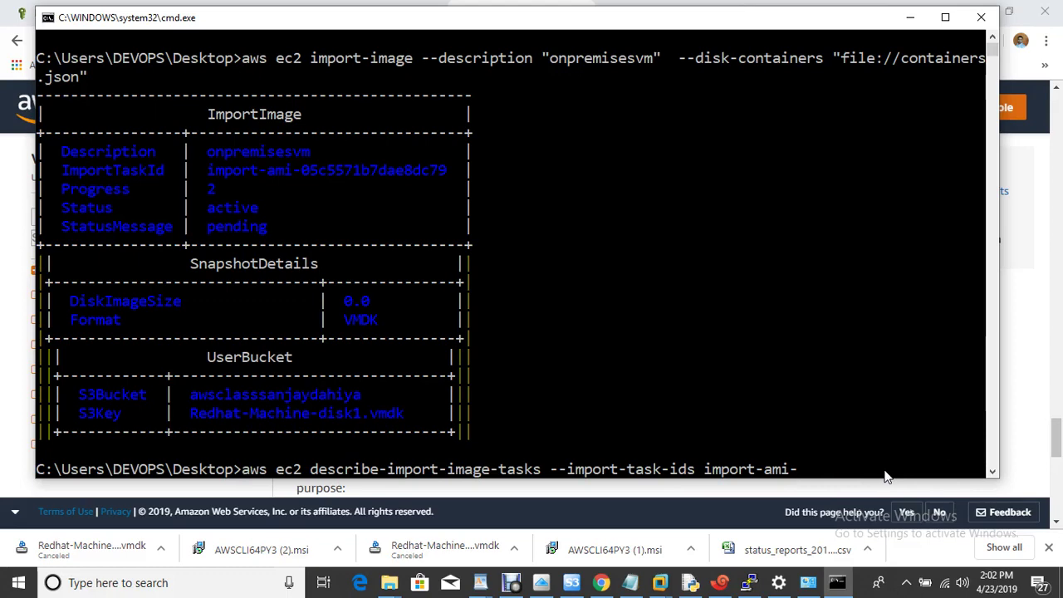
type("05c5571")
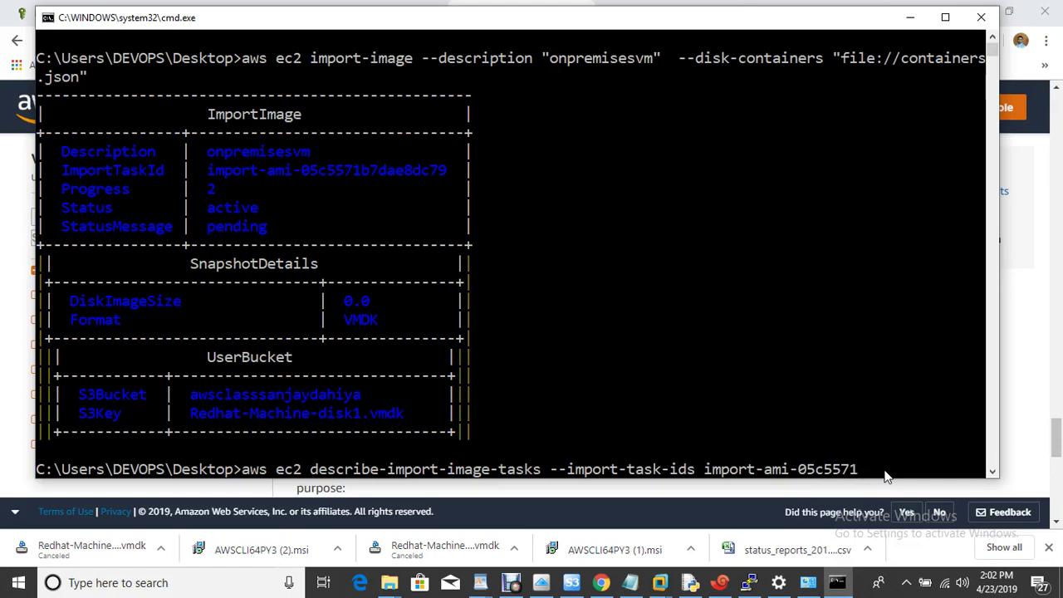
type("b7")
key("Return")
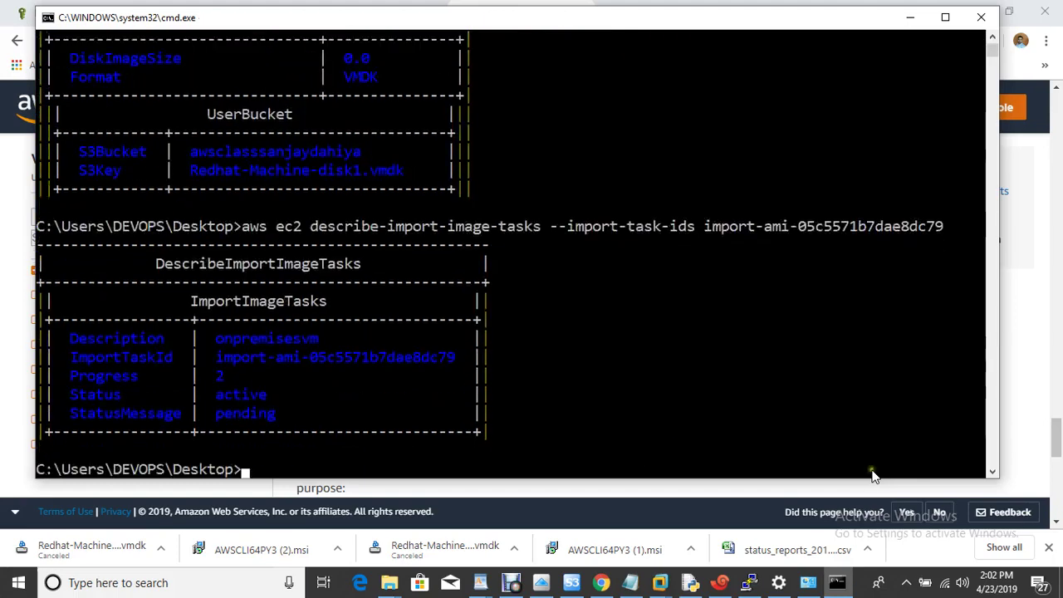
left_click(1024, 388)
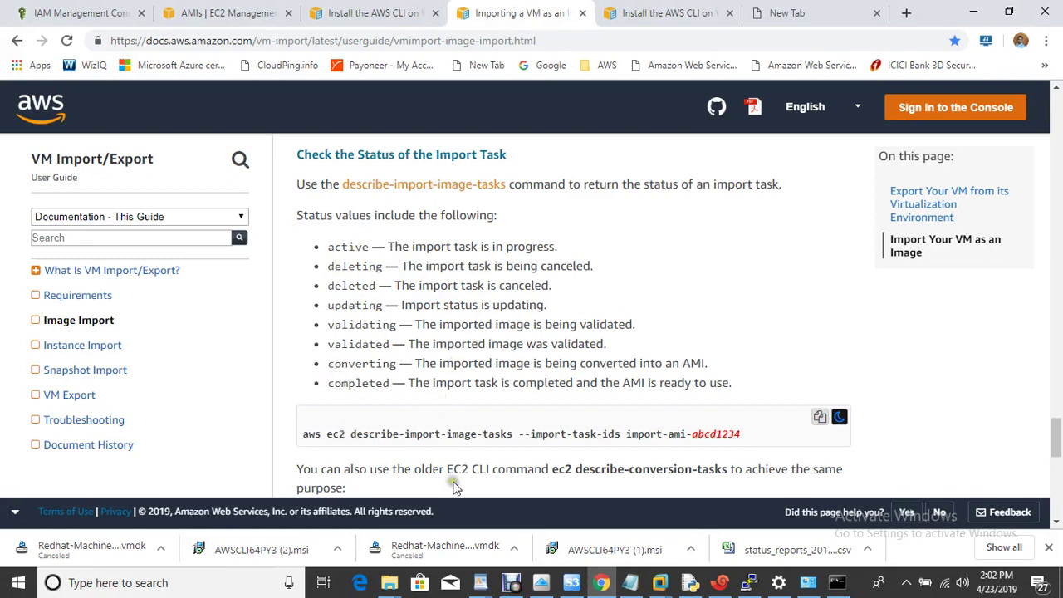
Rerun describe-import-image-tasks to recheck the onpremisesvm import task's progress
left_click(837, 582)
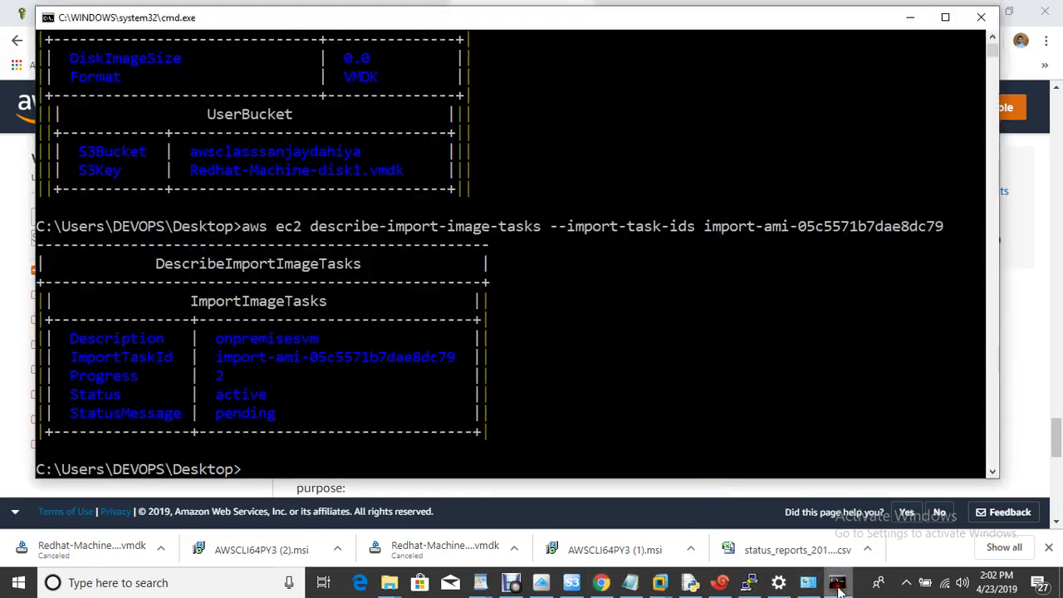
key("Up")
key("Return")
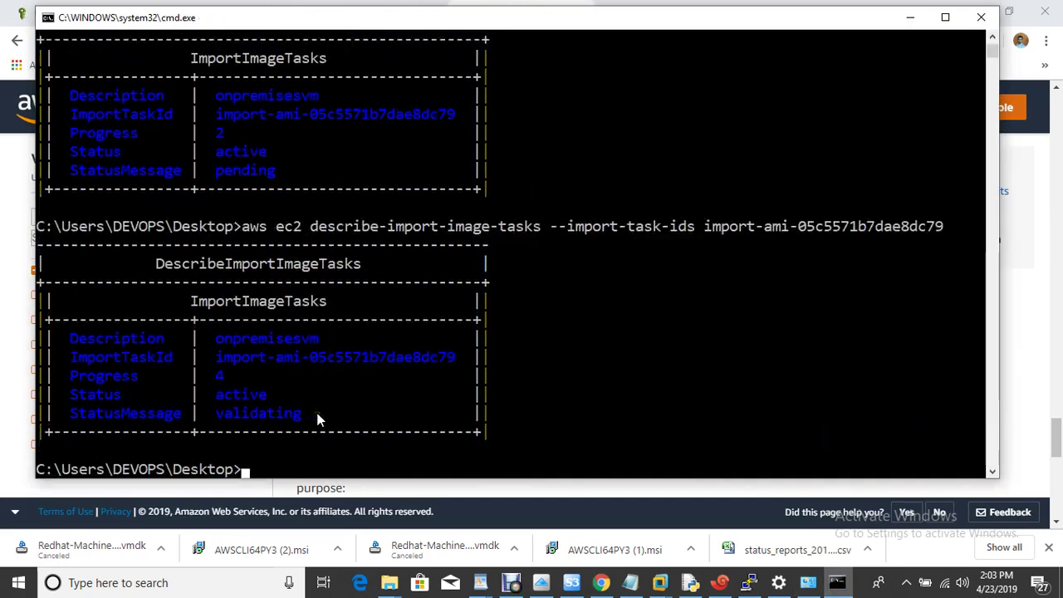
left_click(514, 587)
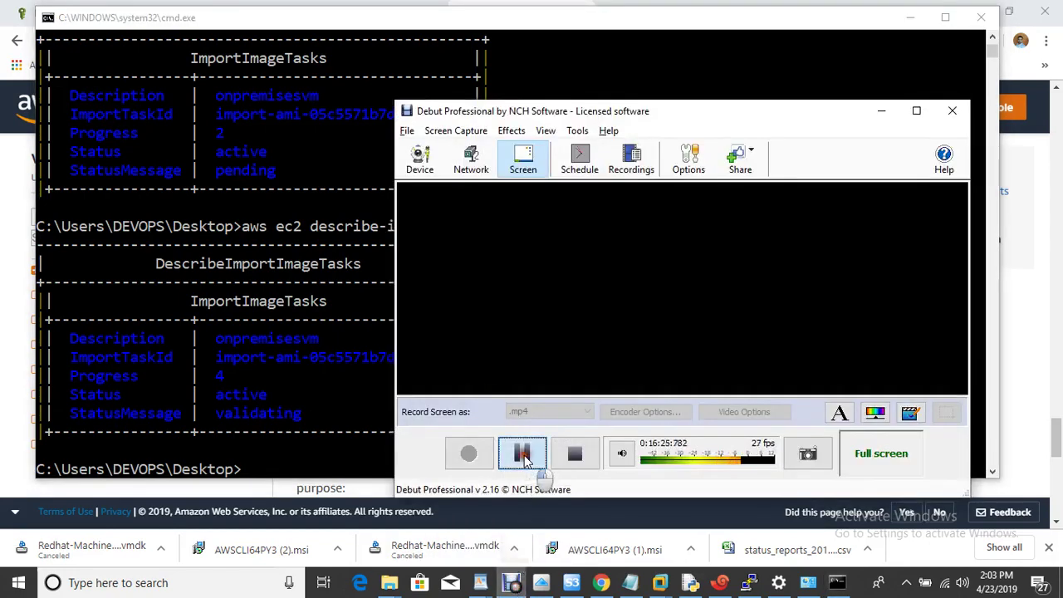
left_click(520, 453)
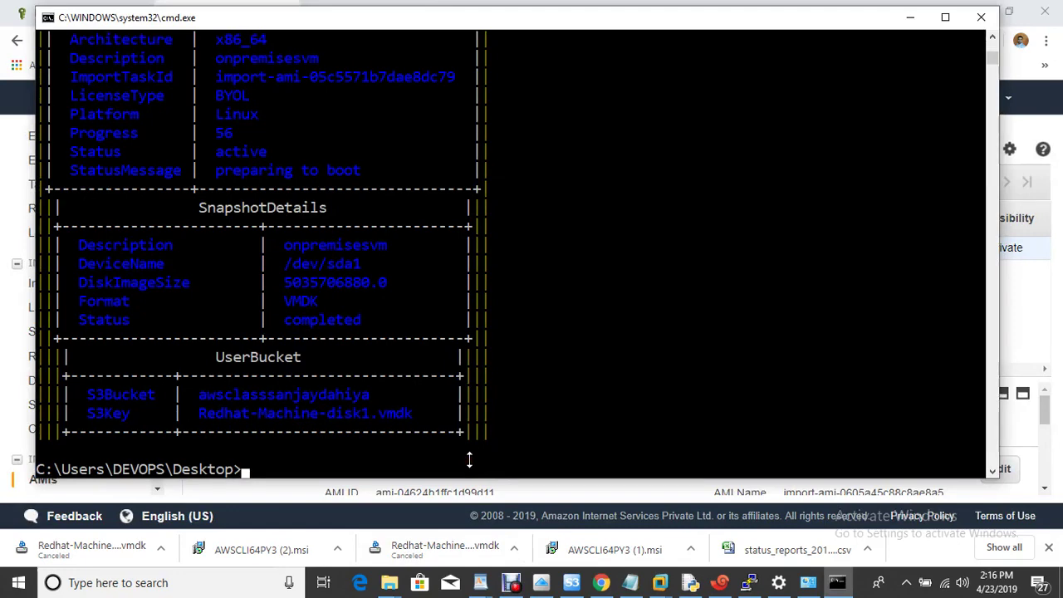
Clear the console, recheck the import at progress 56 preparing to boot, and minimize cmd
key("Up")
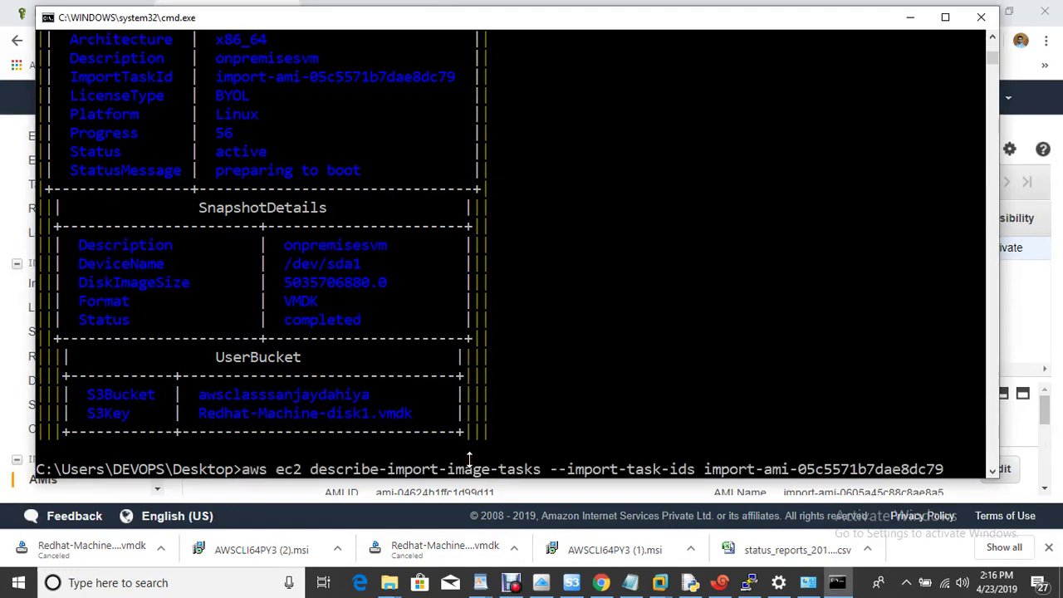
key("Return")
type("cls")
key("Return")
type("cls")
key("Return")
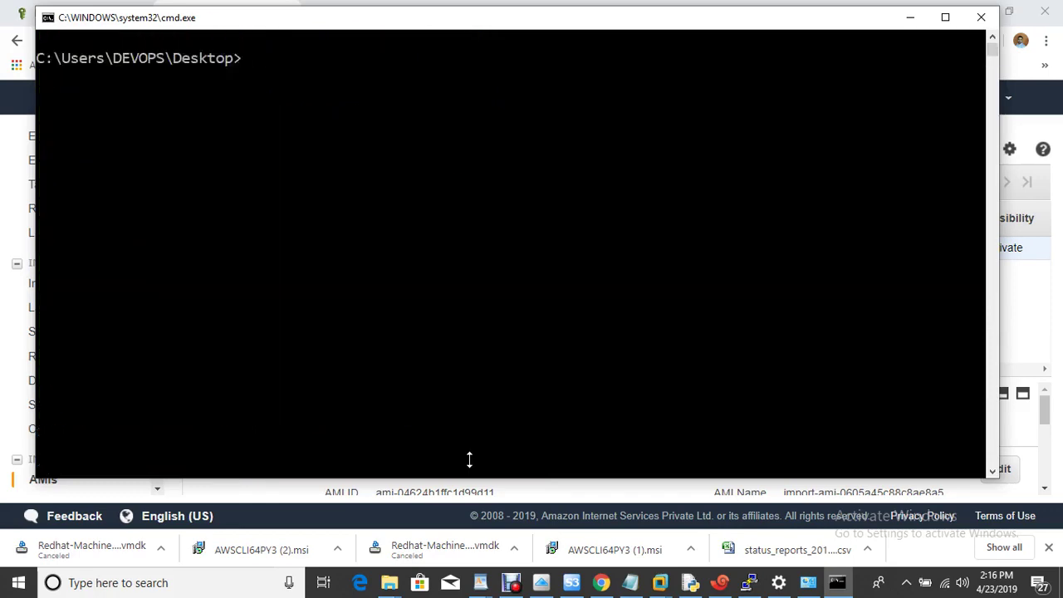
key("Up")
key("Up")
key("Return")
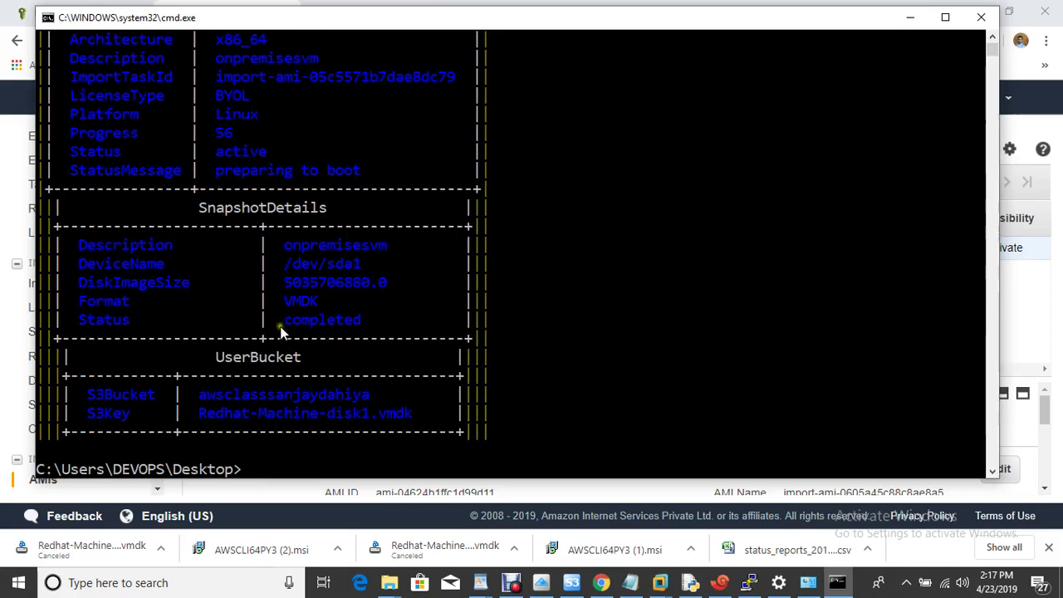
left_click(907, 18)
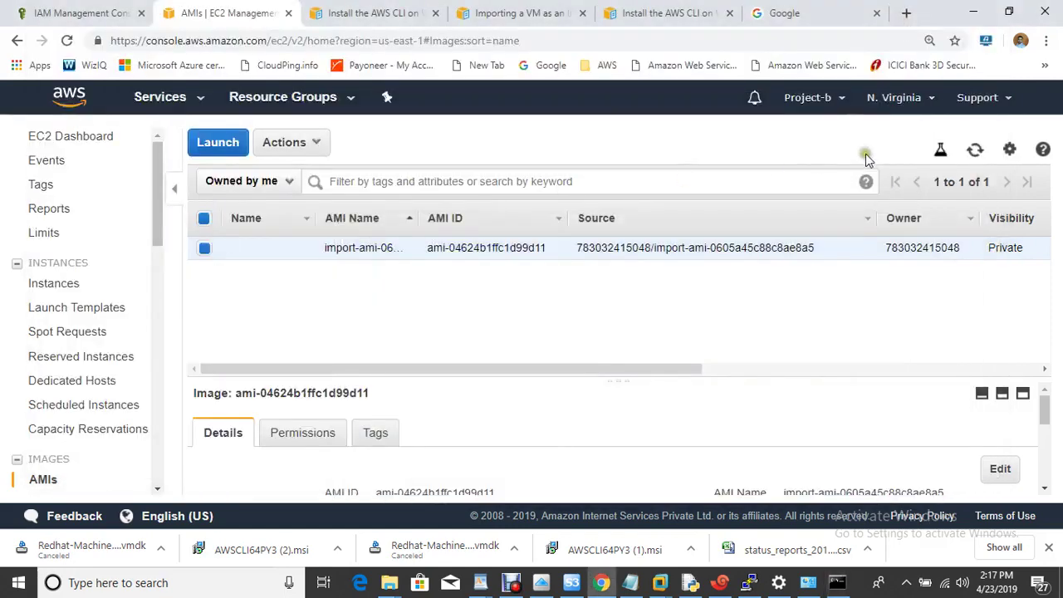
Refresh the AMIs list and launch an instance from imported AMI ami-04624b1ffc1d99d11
left_click(974, 152)
mouse_move(307, 256)
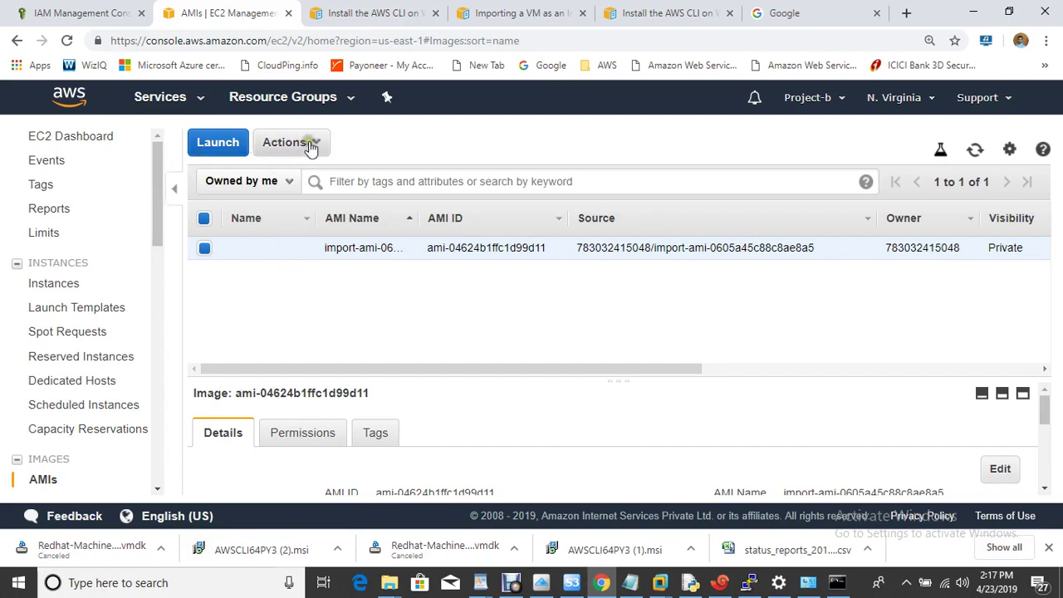
left_click(221, 143)
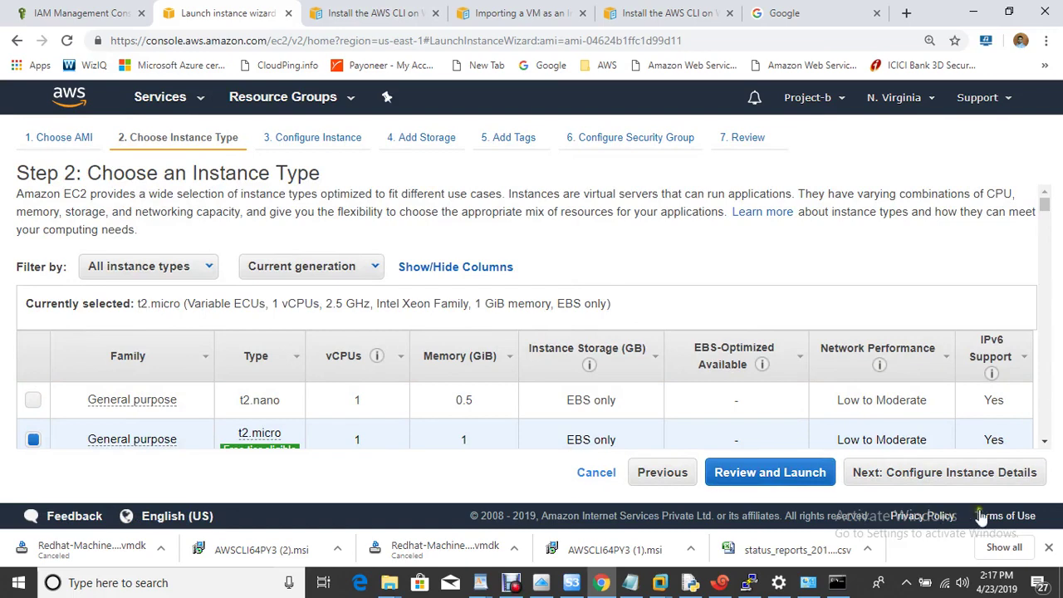
Advance past instance details and storage, and add the tag Name = onpremises-vm
left_click(960, 473)
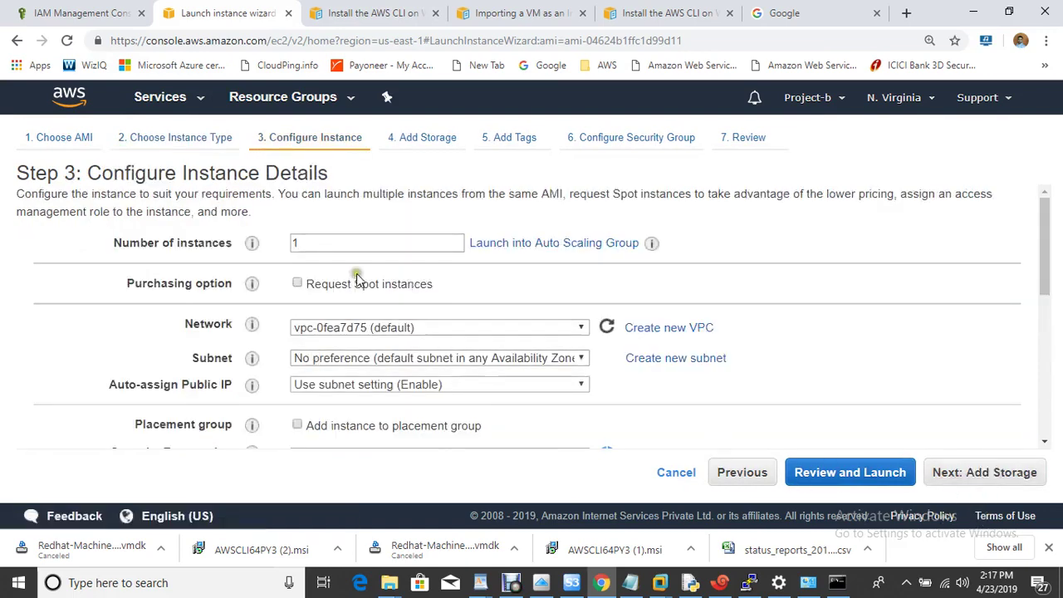
left_click(978, 474)
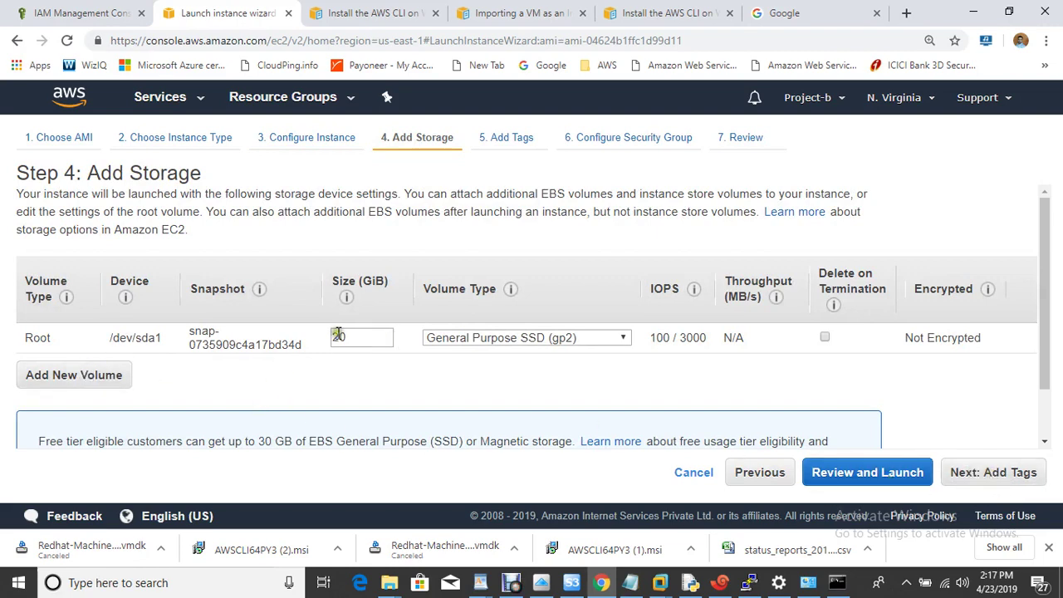
left_click(997, 473)
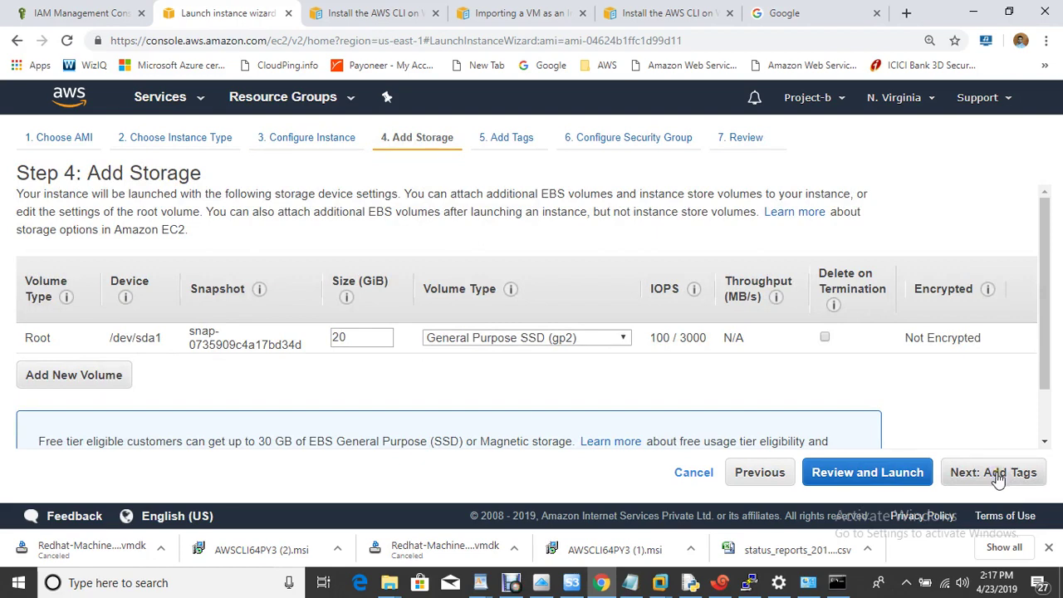
left_click(997, 475)
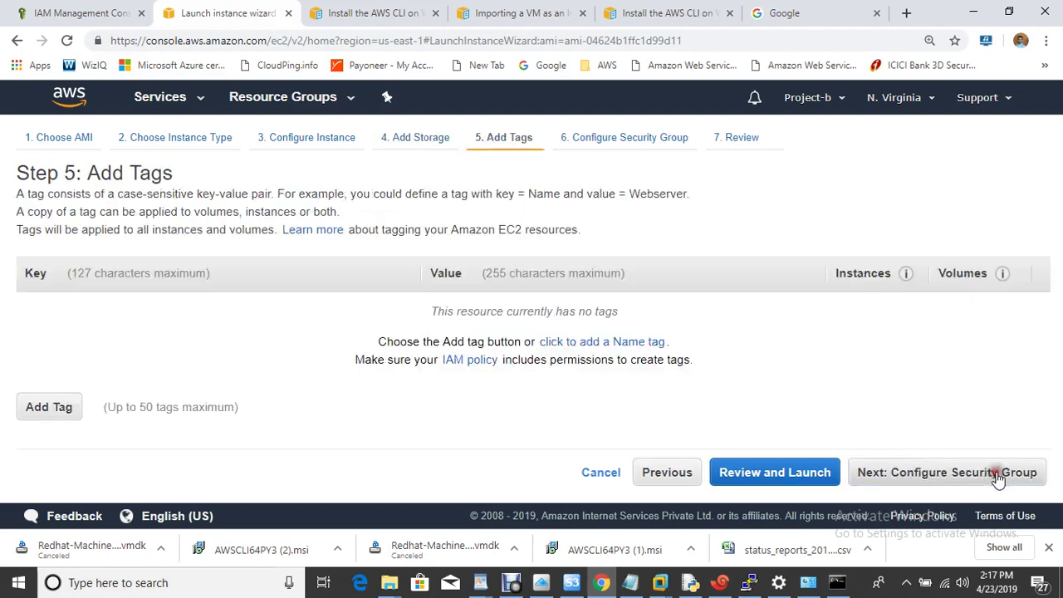
left_click(70, 406)
type("Name")
key("Tab")
type("onpremises")
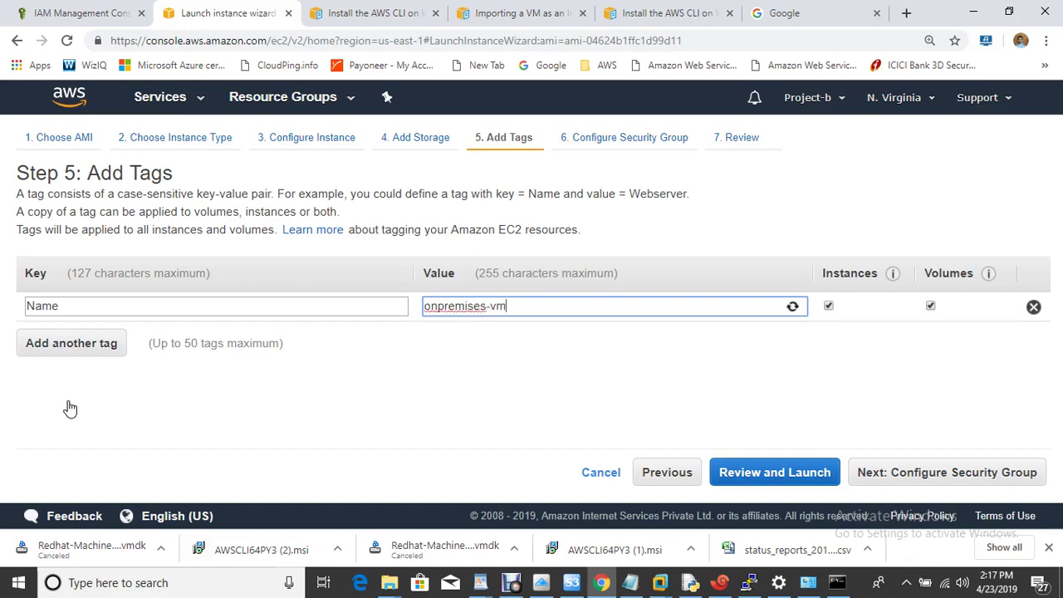
Set the security group rule to All traffic from Anywhere, then review and launch
left_click(927, 485)
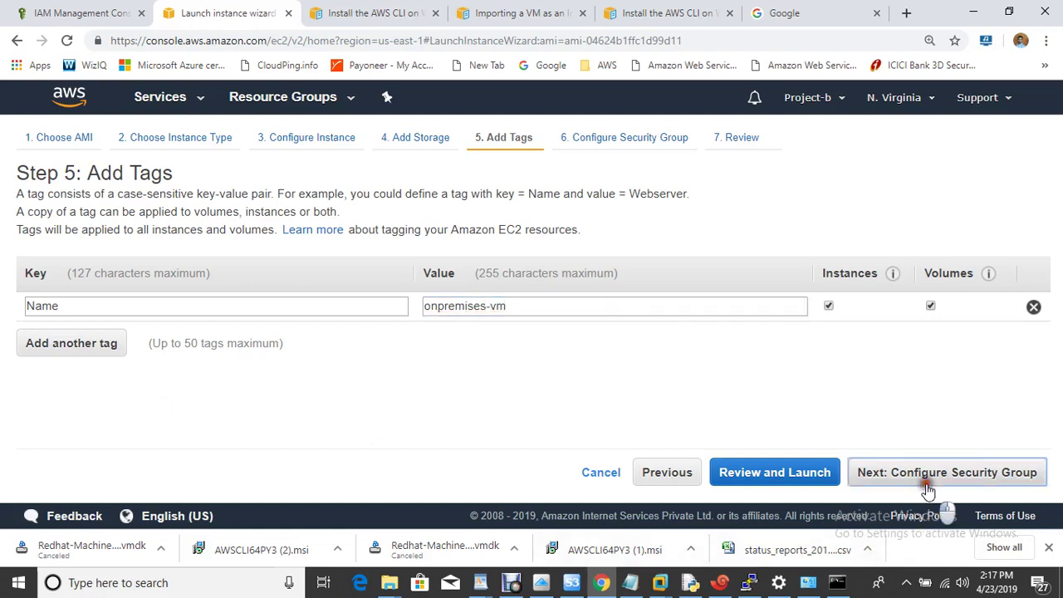
left_click(71, 402)
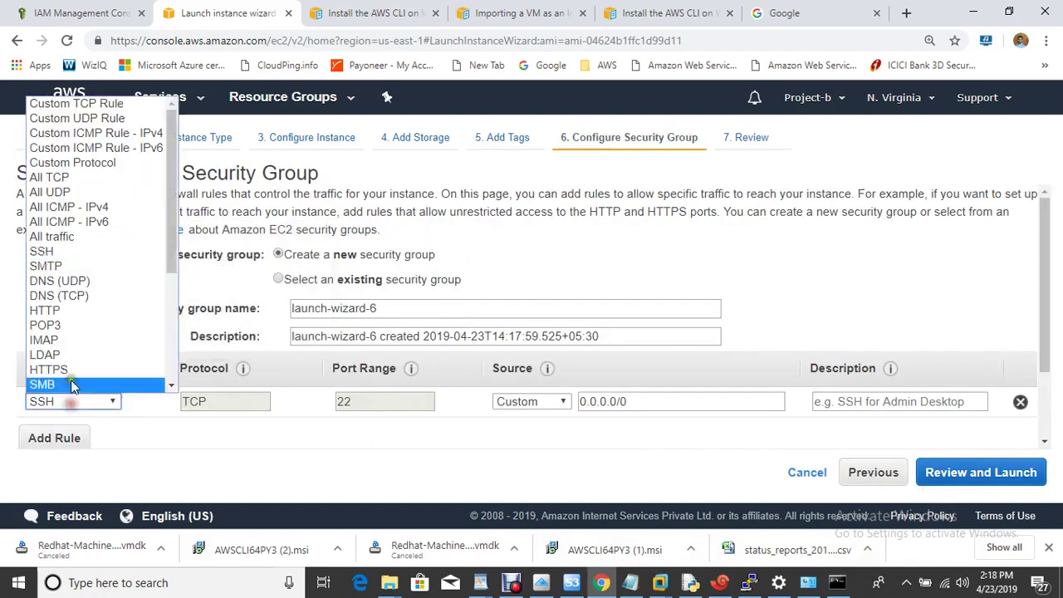
left_click(54, 237)
left_click(557, 404)
left_click(544, 434)
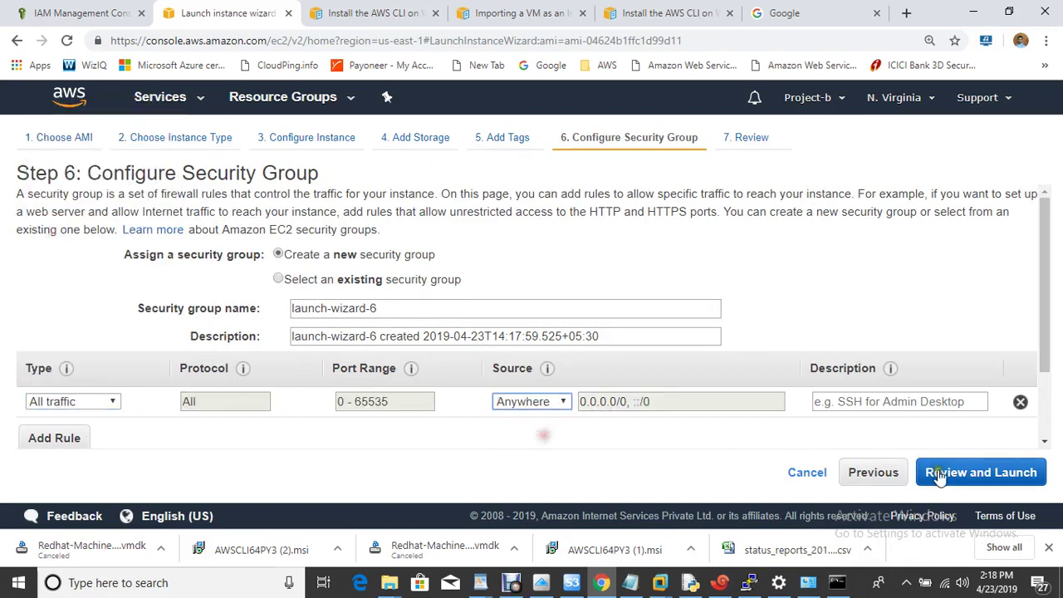
left_click(966, 473)
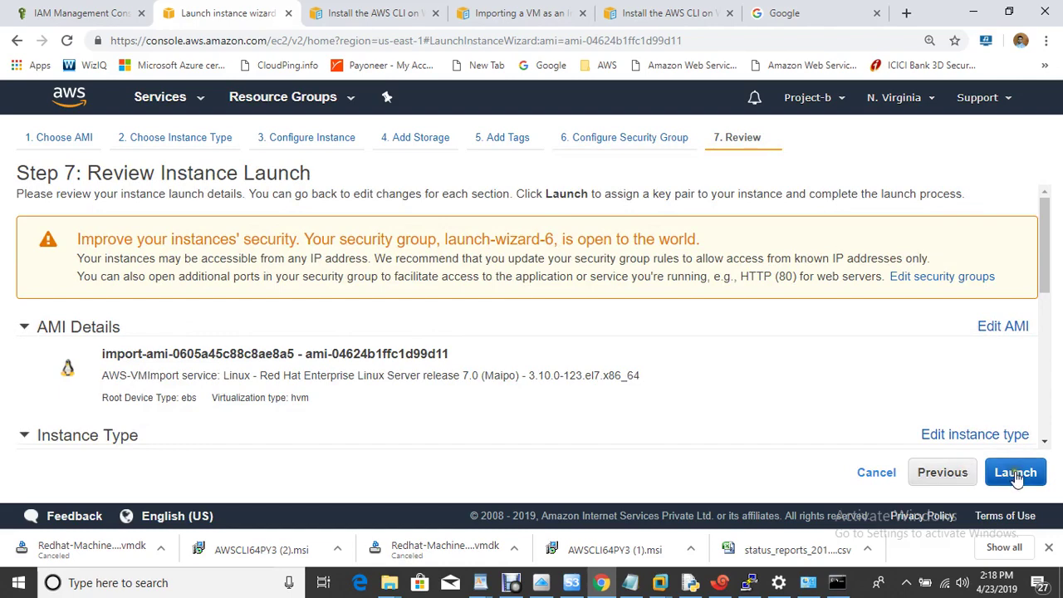
left_click(1016, 472)
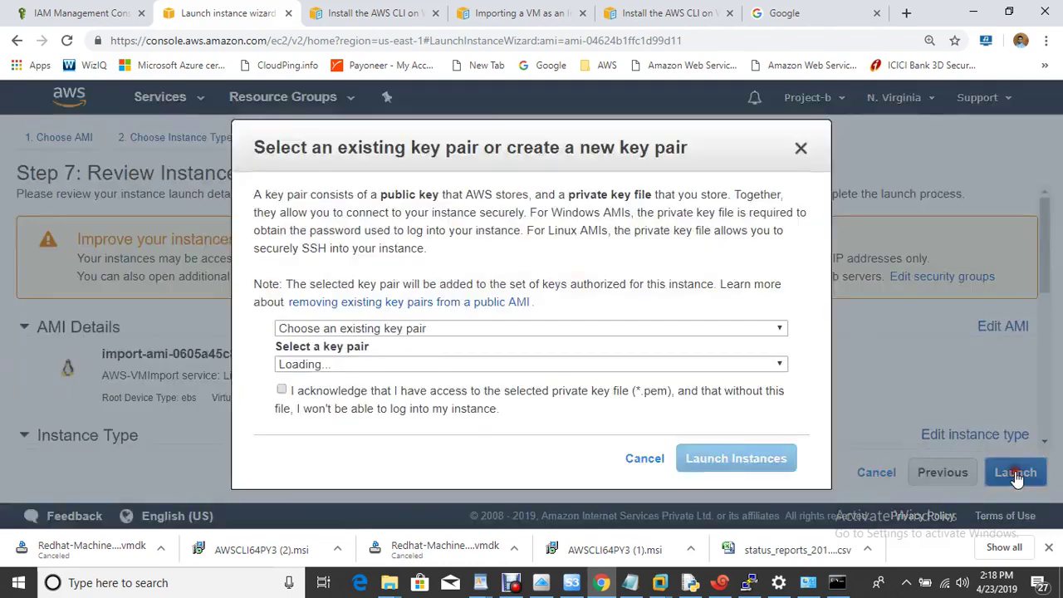
Acknowledge the awsclass key pair, launch the instance, and go to the instance list
left_click(331, 390)
left_click(751, 465)
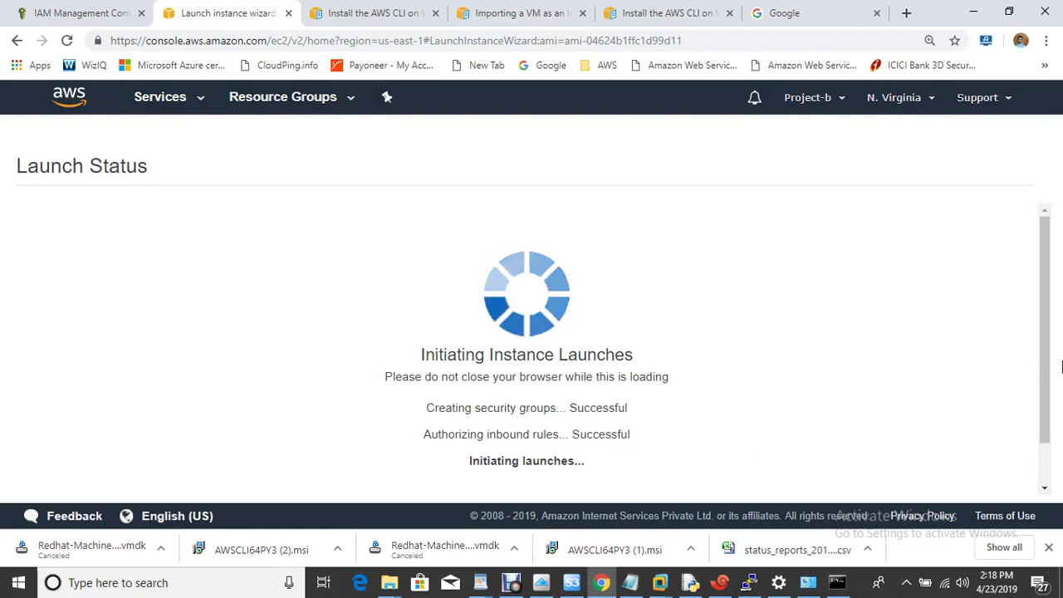
scroll(1048, 447, "down", 3)
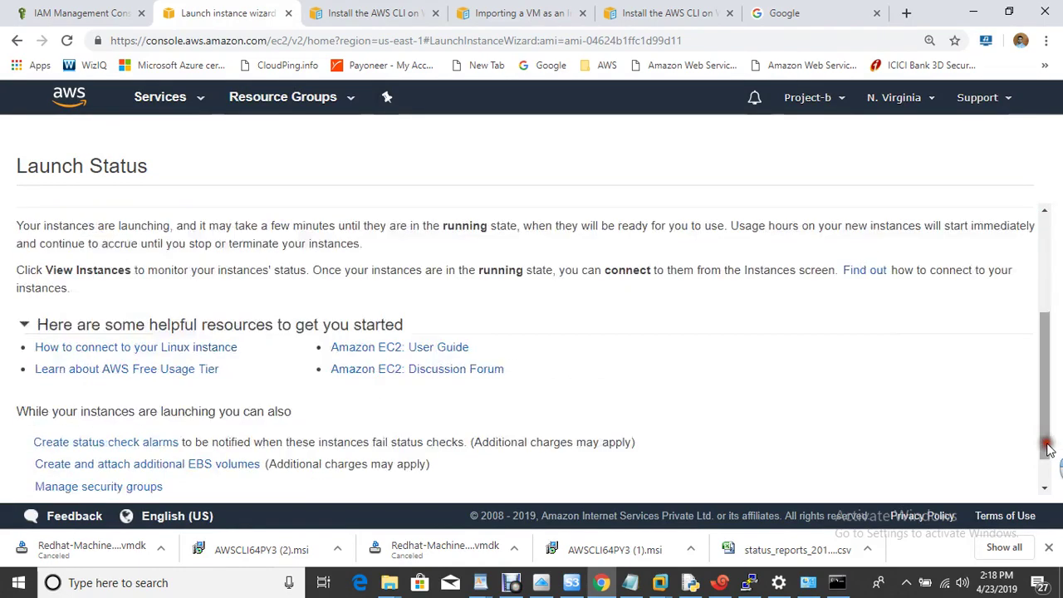
left_click(980, 482)
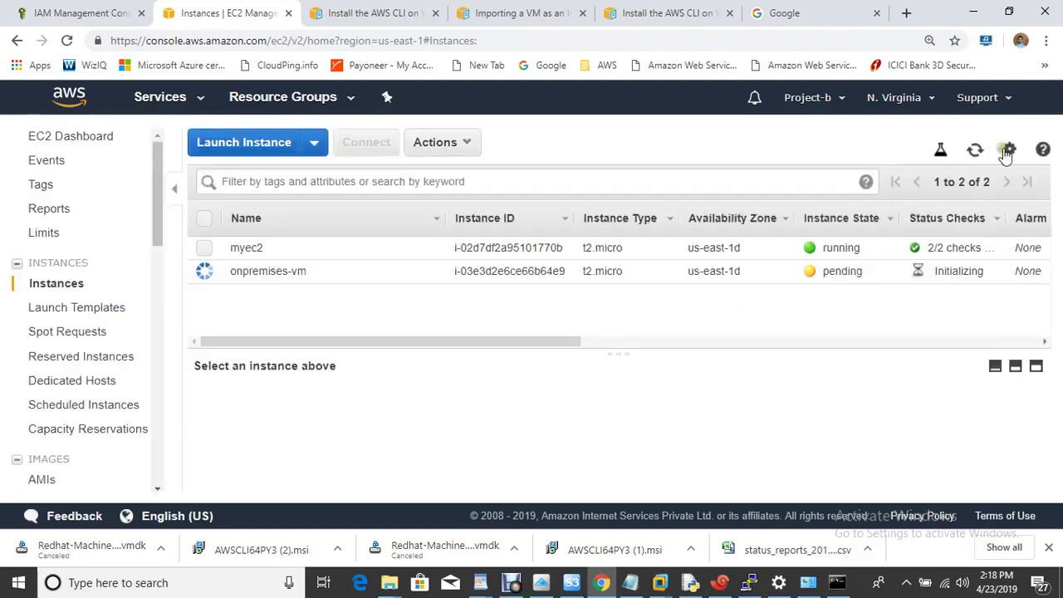
Refresh until onpremises-vm is running and copy its public IP 3.84.58.108
left_click(975, 152)
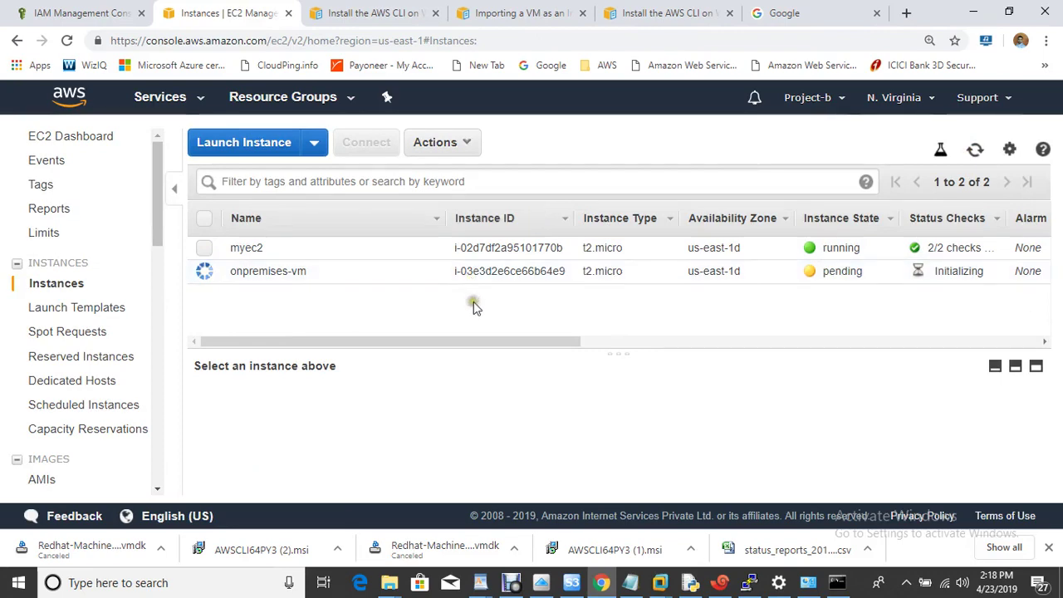
left_click(208, 277)
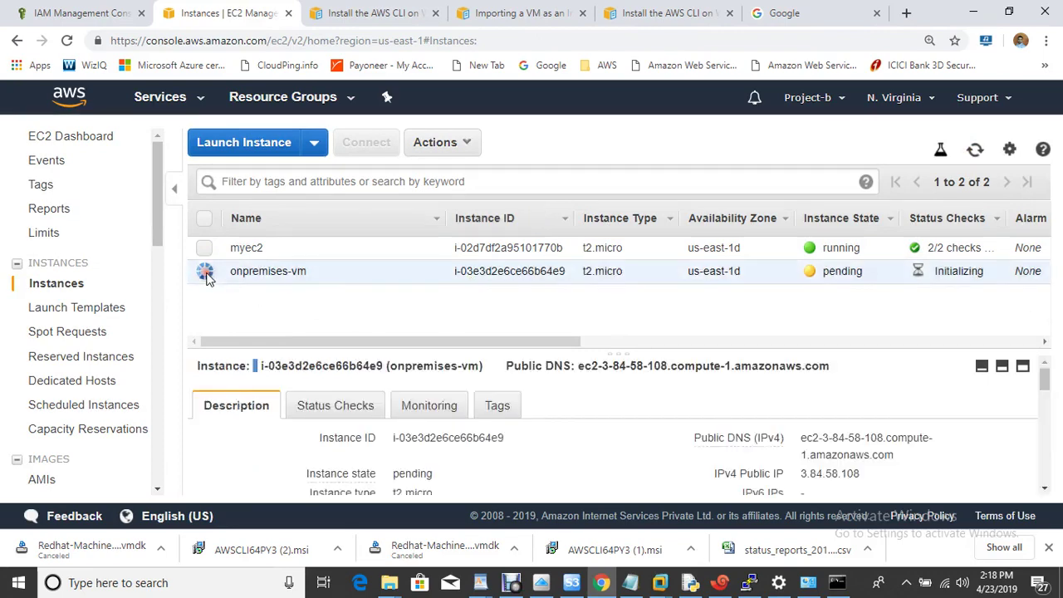
left_click(975, 151)
left_click(977, 153)
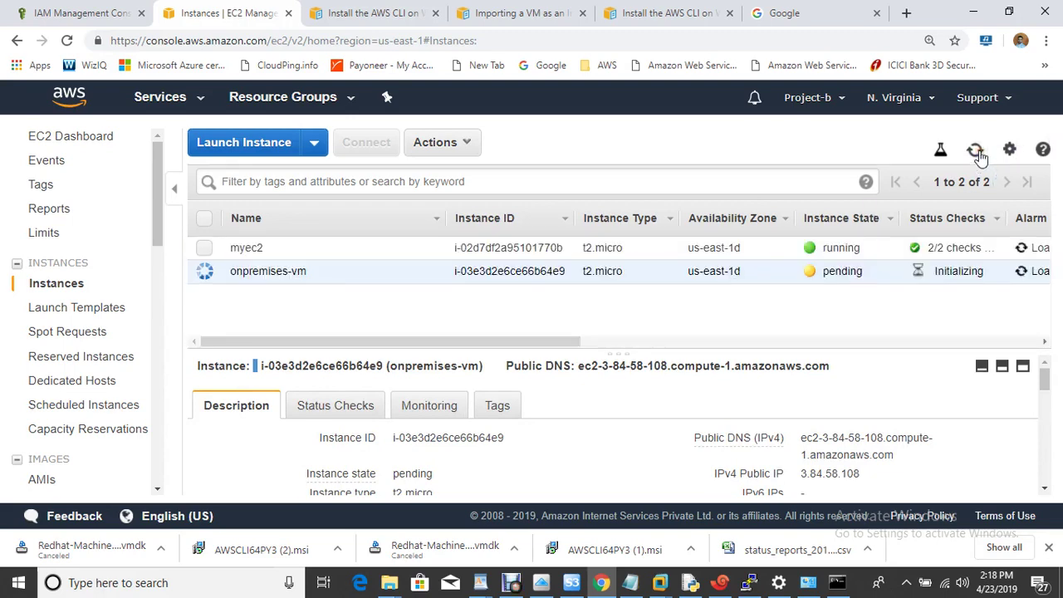
left_click(977, 153)
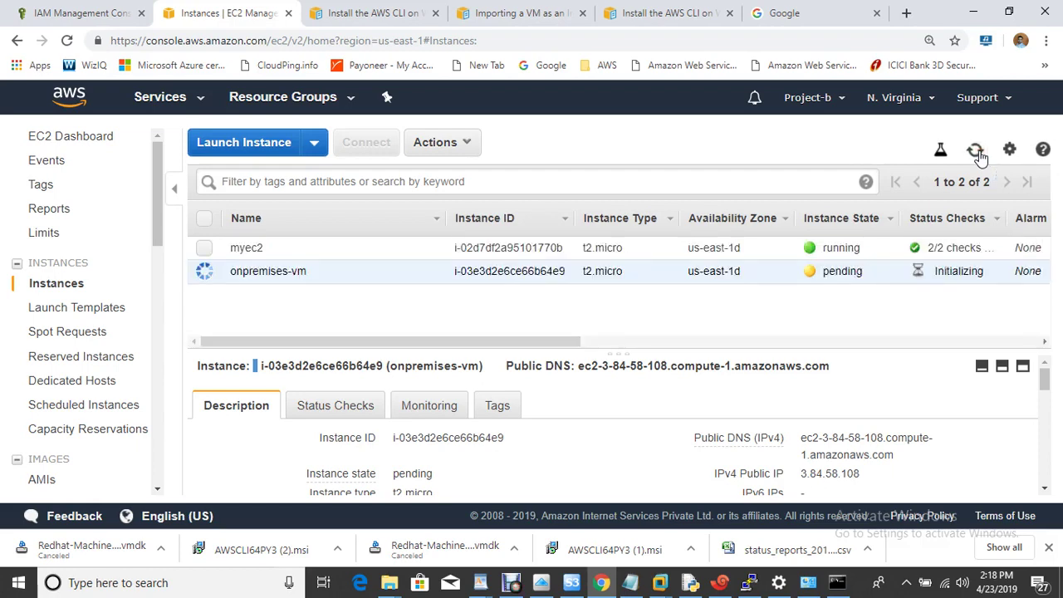
left_click(876, 477)
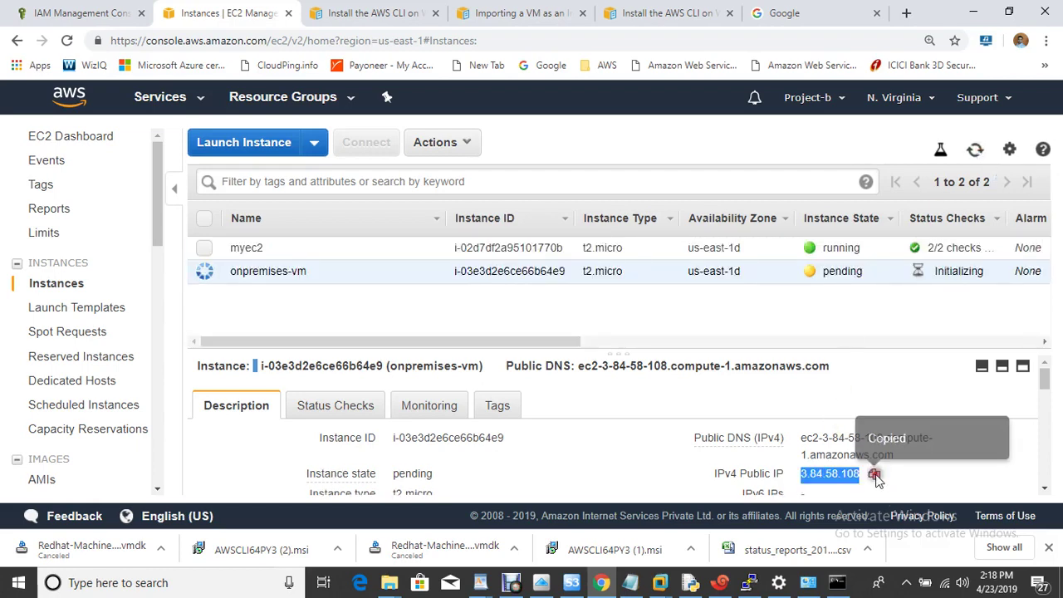
left_click(974, 150)
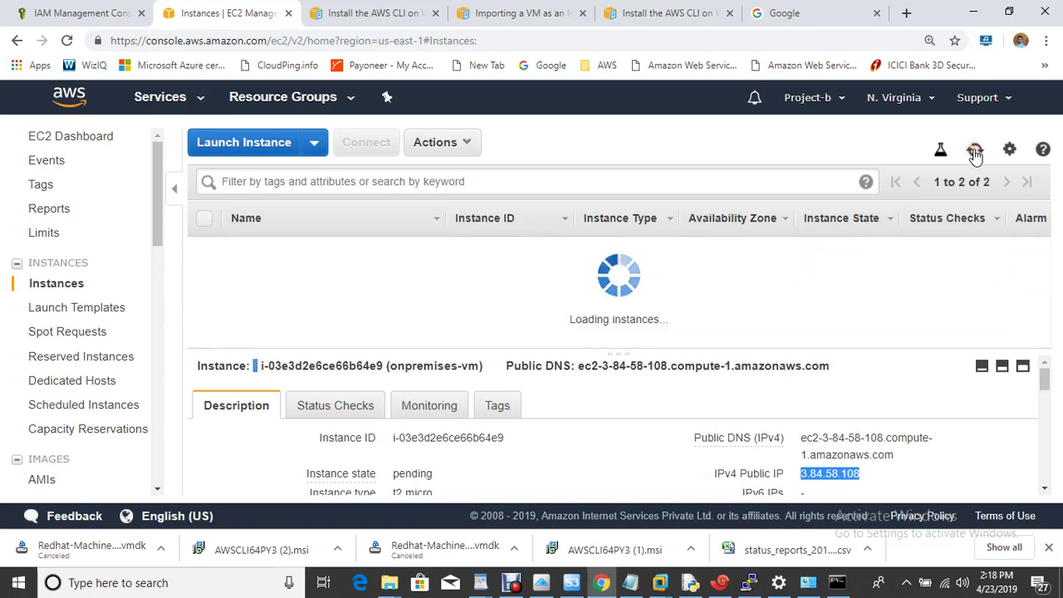
left_click(719, 582)
type("ssh ec2")
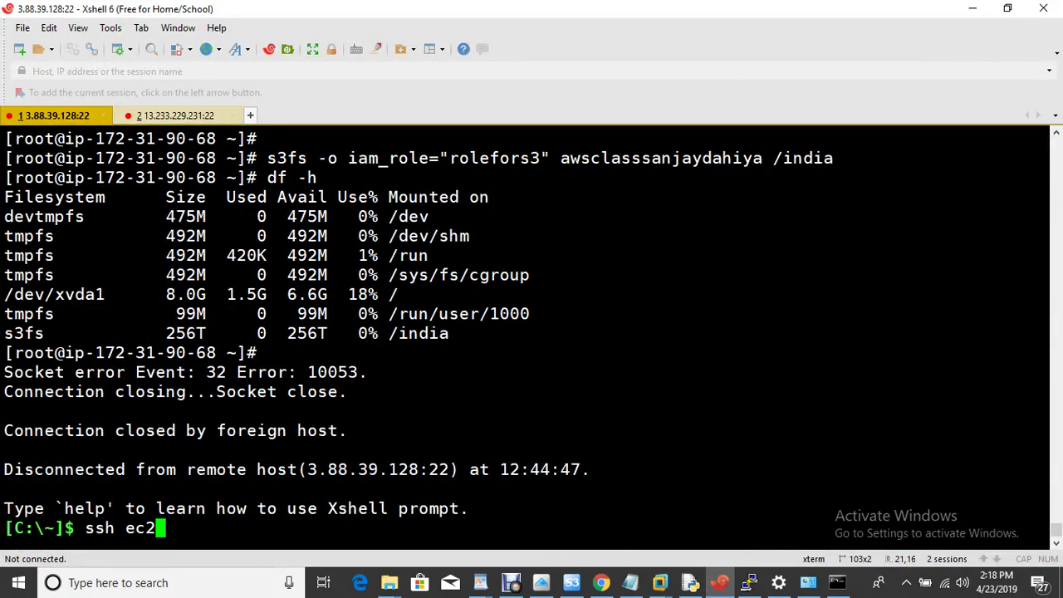
key("BackSpace")
key("BackSpace")
key("BackSpace")
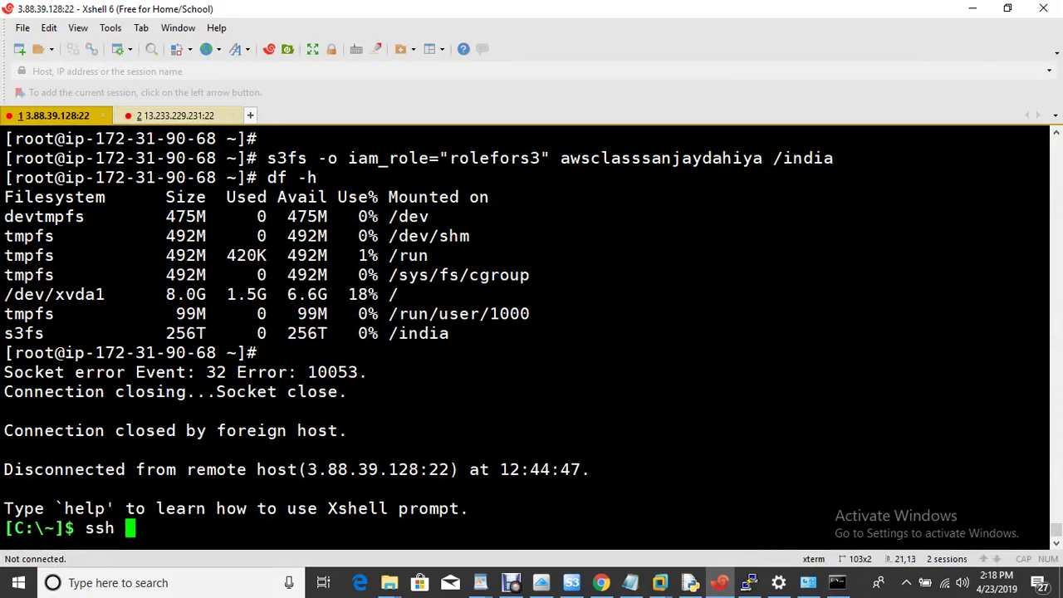
type("root")
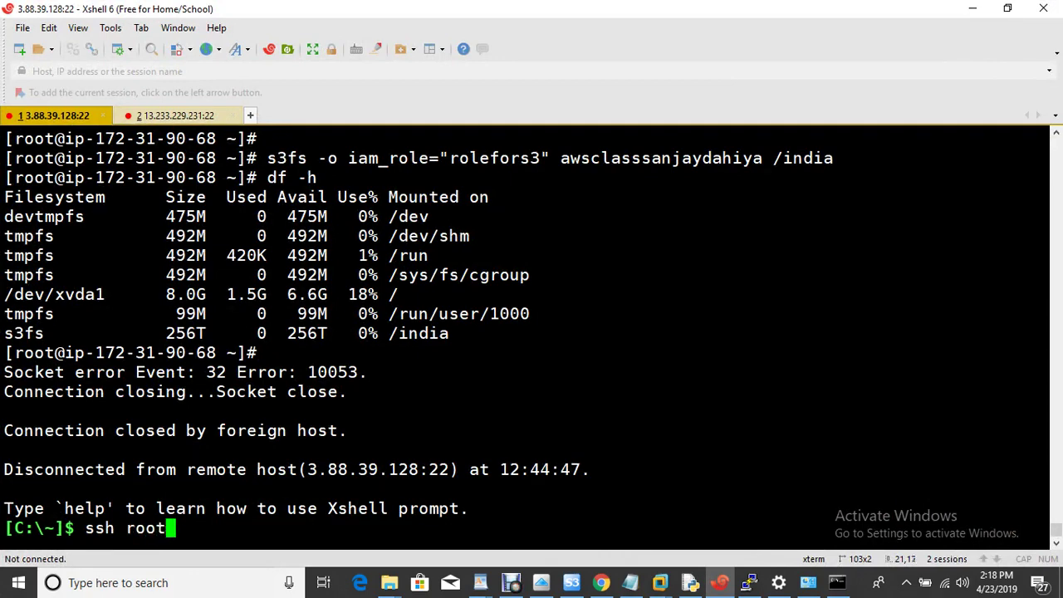
type("@")
right_click(420, 30)
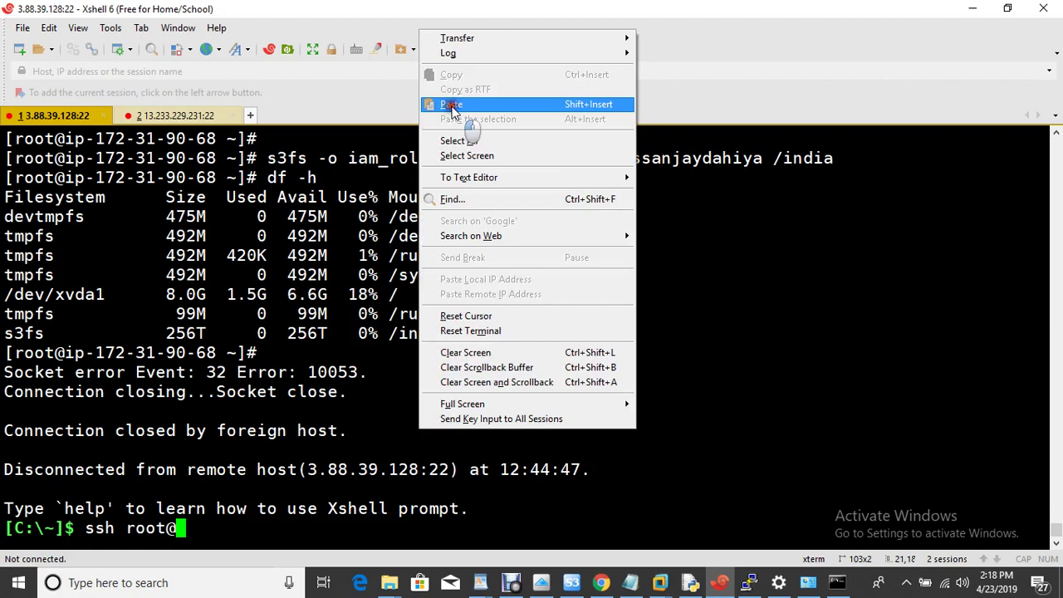
left_click(451, 106)
key("Return")
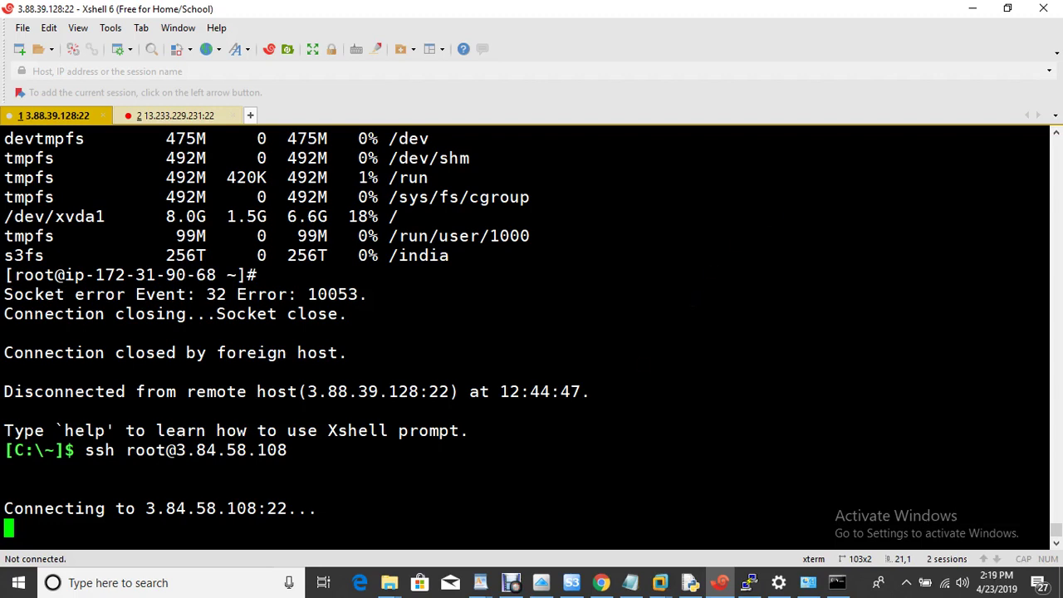
Return to the EC2 instance list, maximize the browser, and refresh onpremises-vm's status
mouse_move(605, 581)
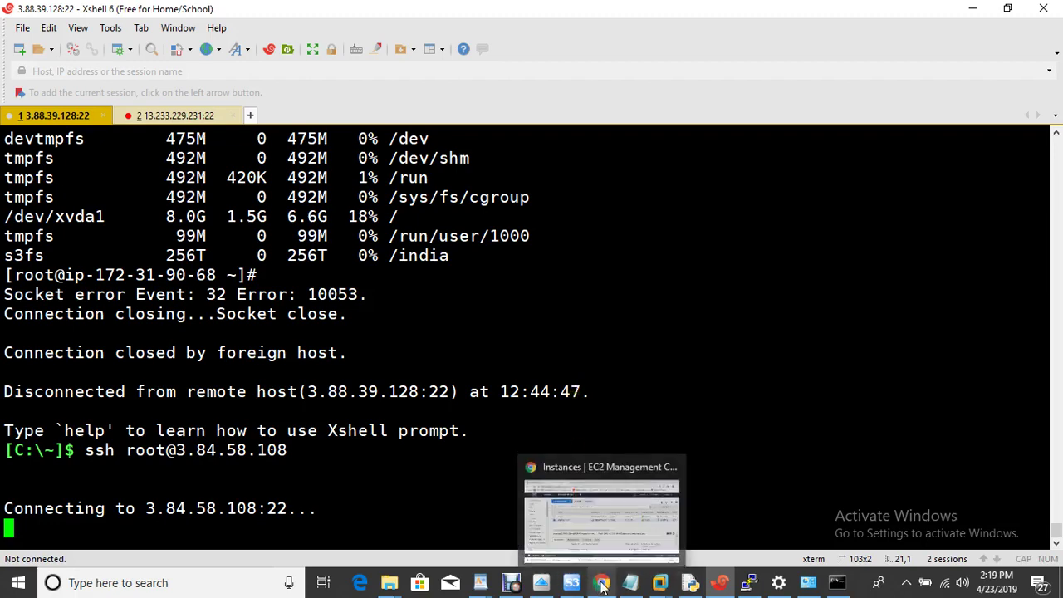
left_click(590, 523)
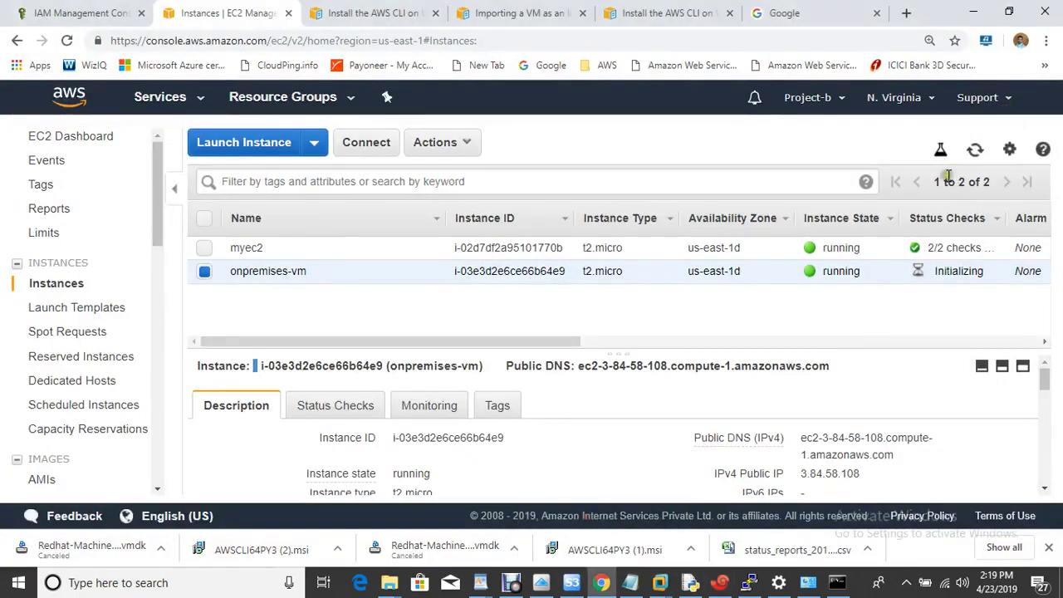
left_click(975, 149)
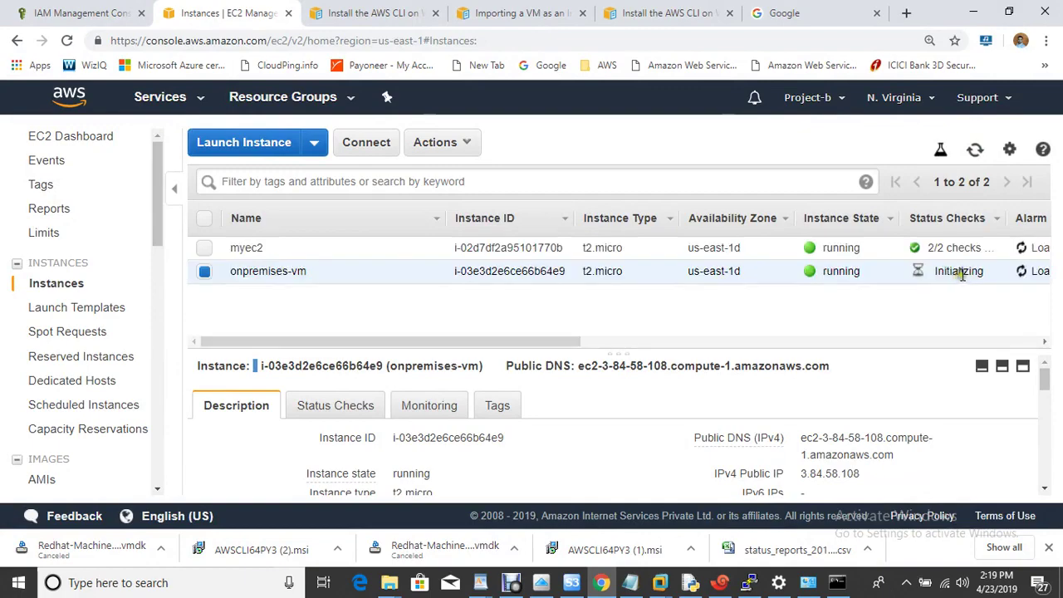
left_click(1008, 12)
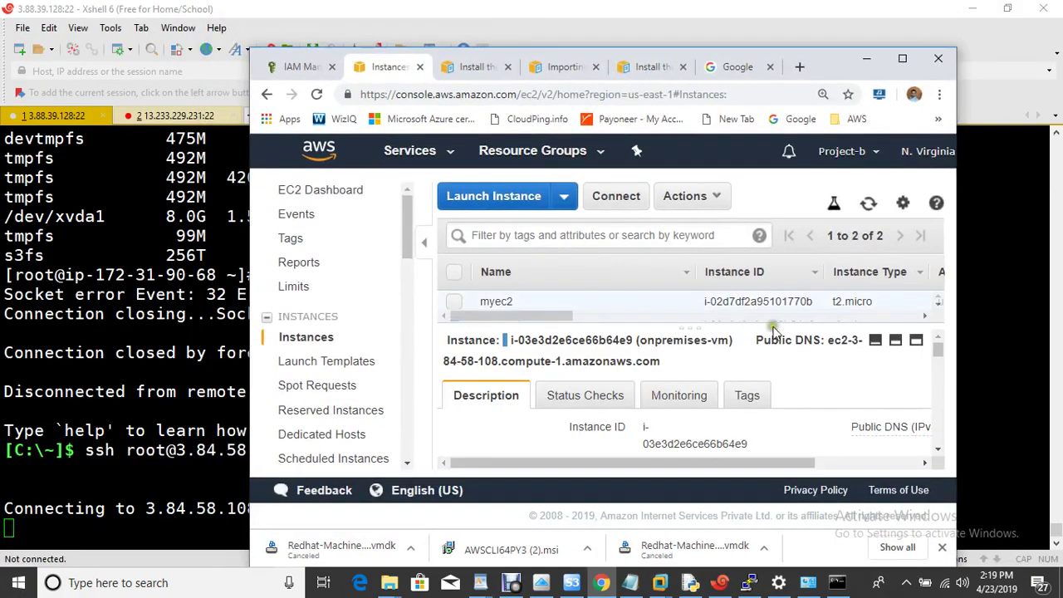
left_click(902, 58)
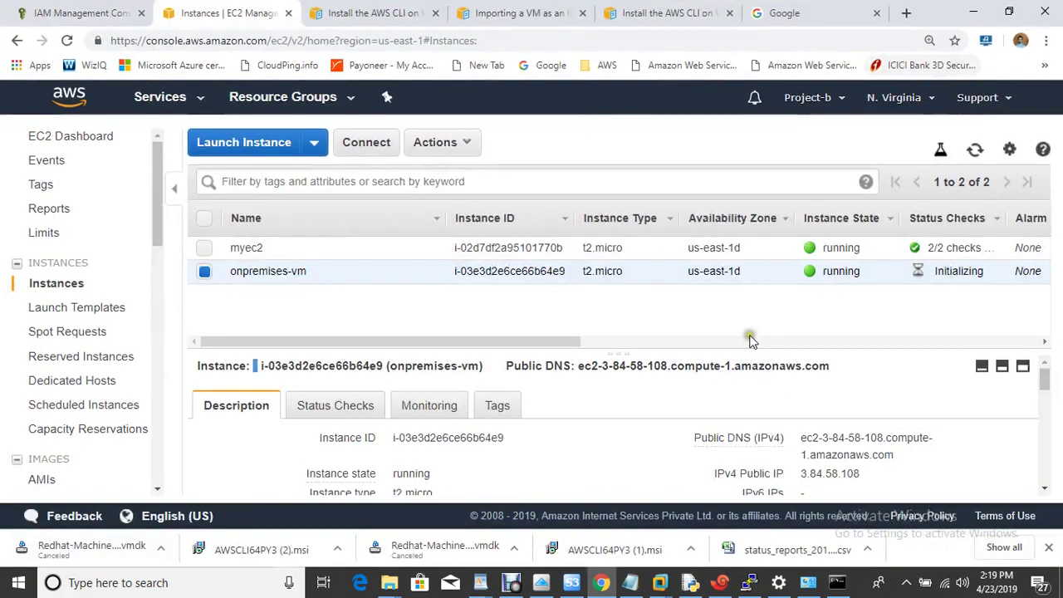
left_click(976, 152)
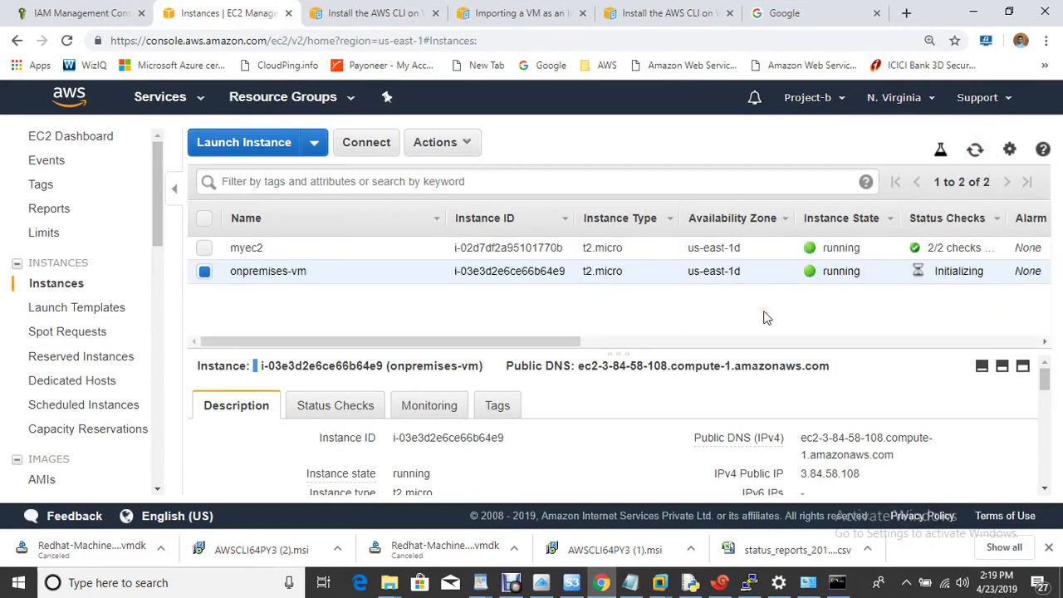
left_click(719, 582)
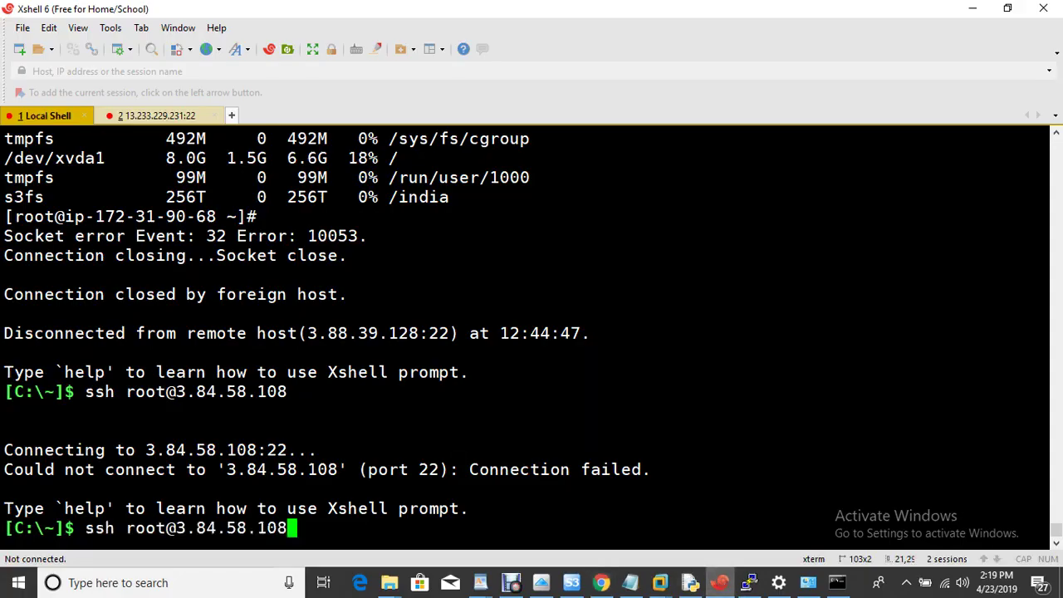
key("Up")
key("Return")
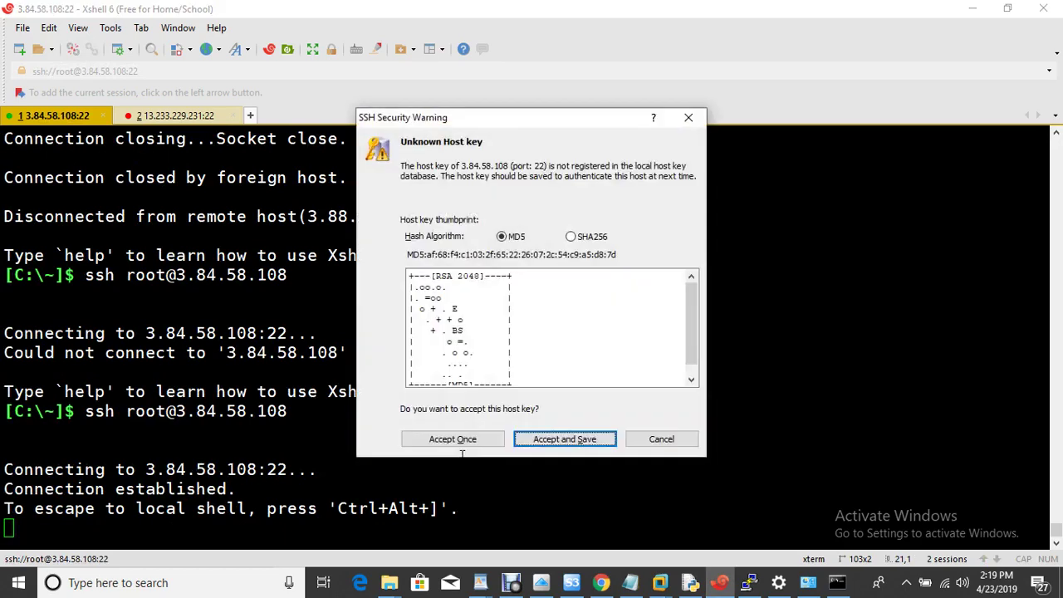
left_click(581, 439)
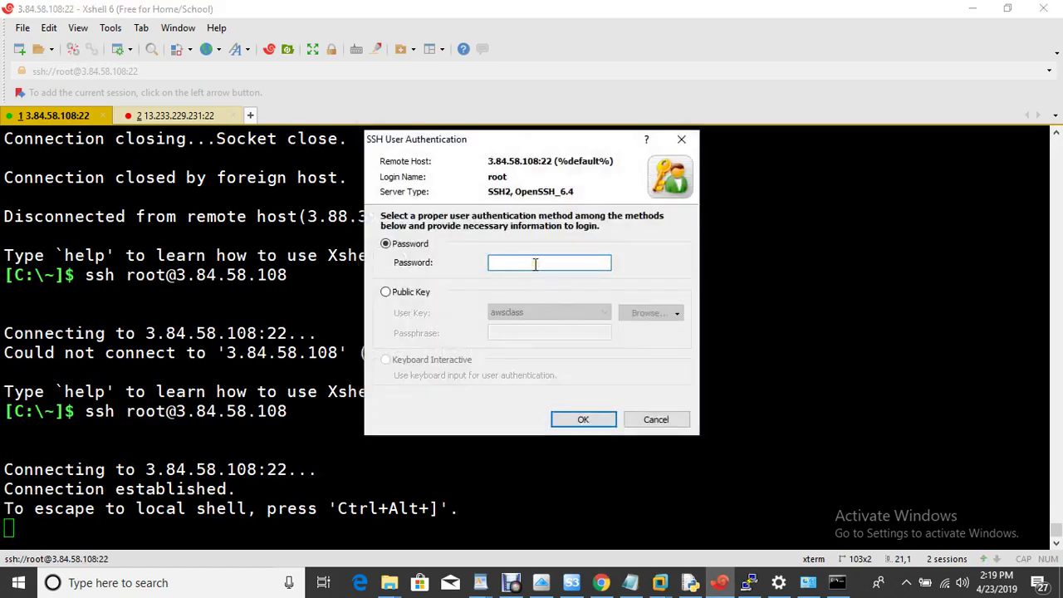
type("******")
key("Return")
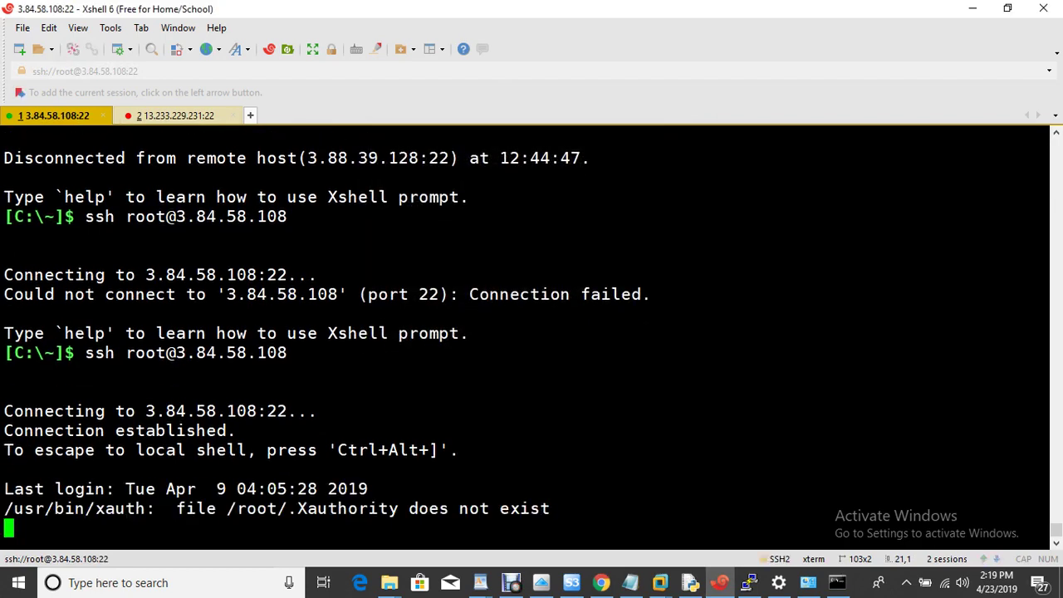
List root's home folder, change into Desktop, and list its empty contents
type("ls")
key("Return")
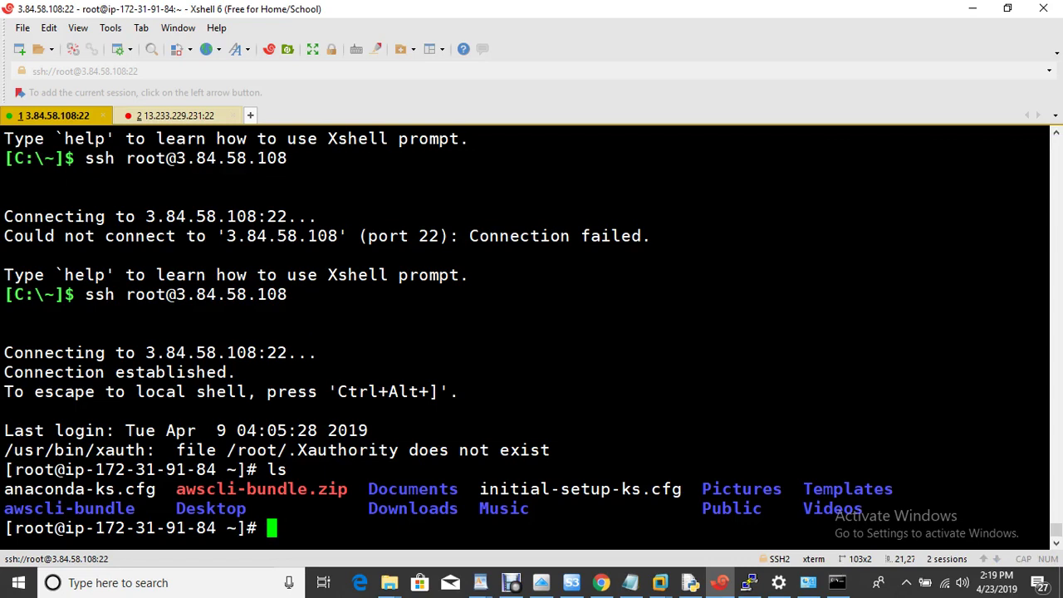
type("cd Des")
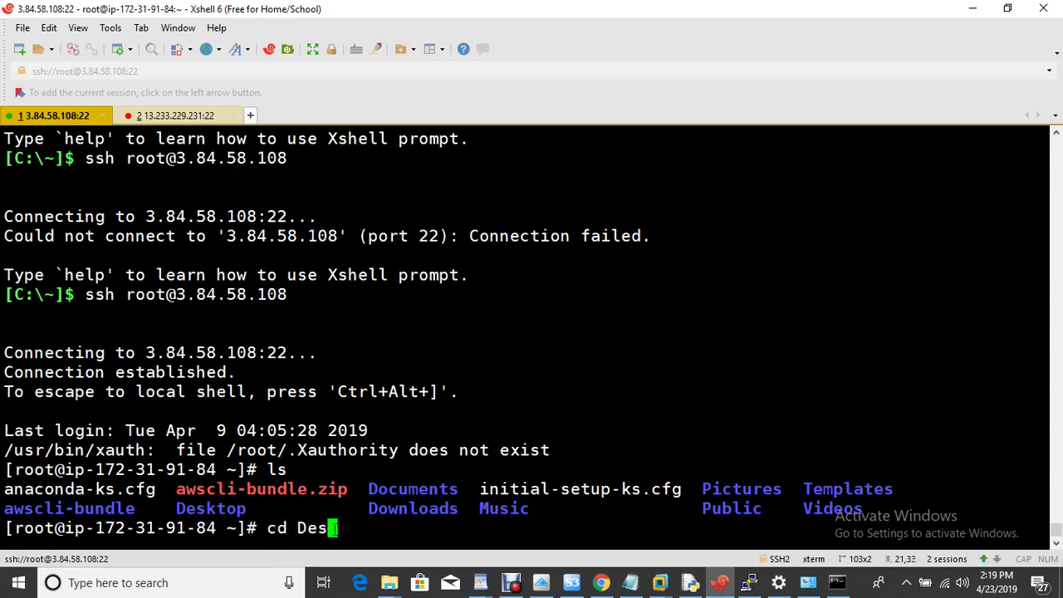
key("Tab")
key("Return")
type("ls")
key("Return")
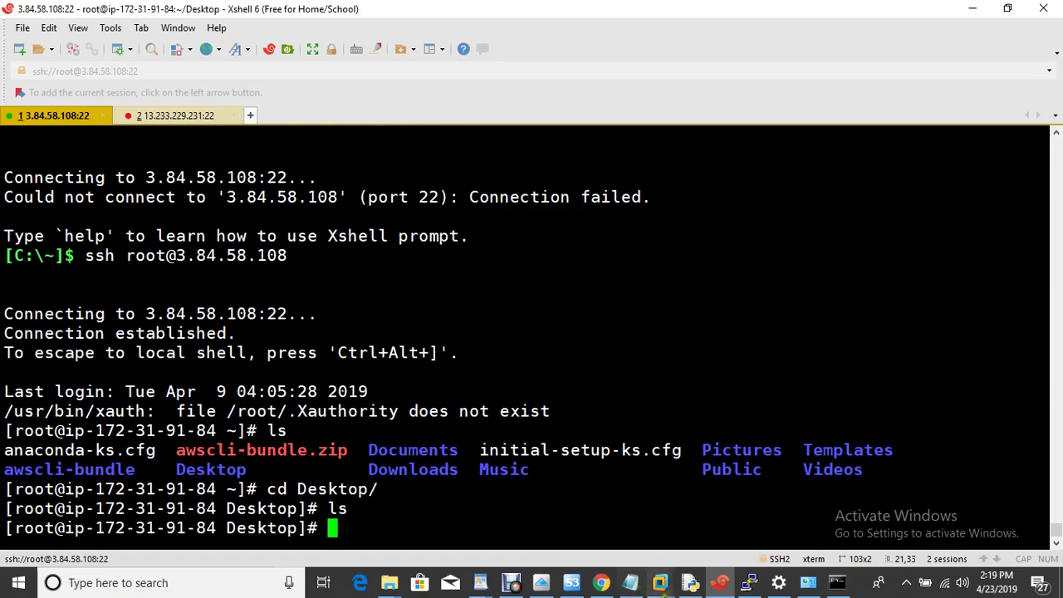
mouse_move(662, 587)
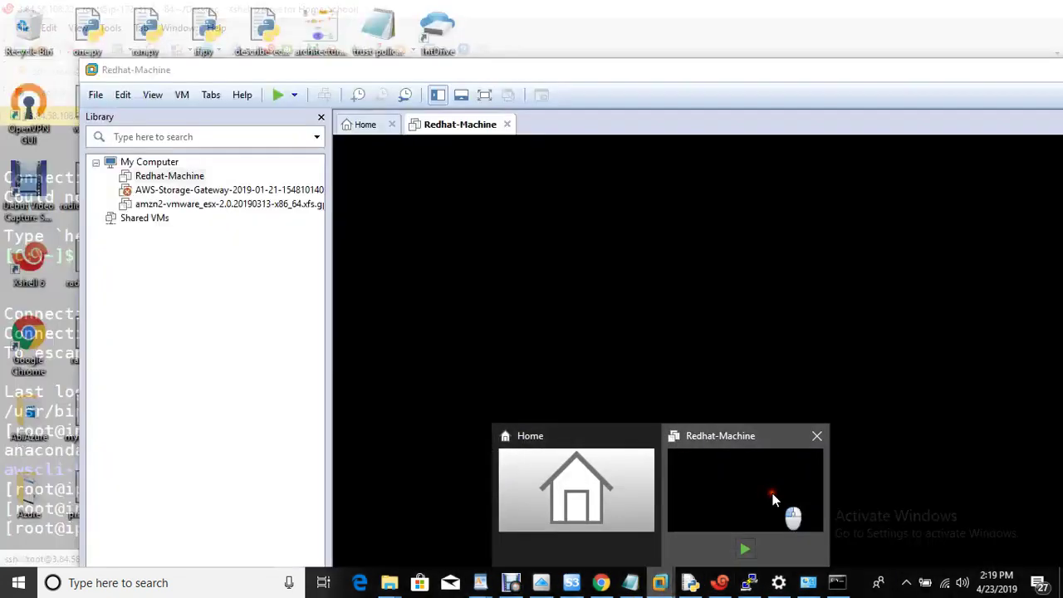
left_click(776, 503)
left_click_drag(566, 72, 802, 139)
left_click(174, 419)
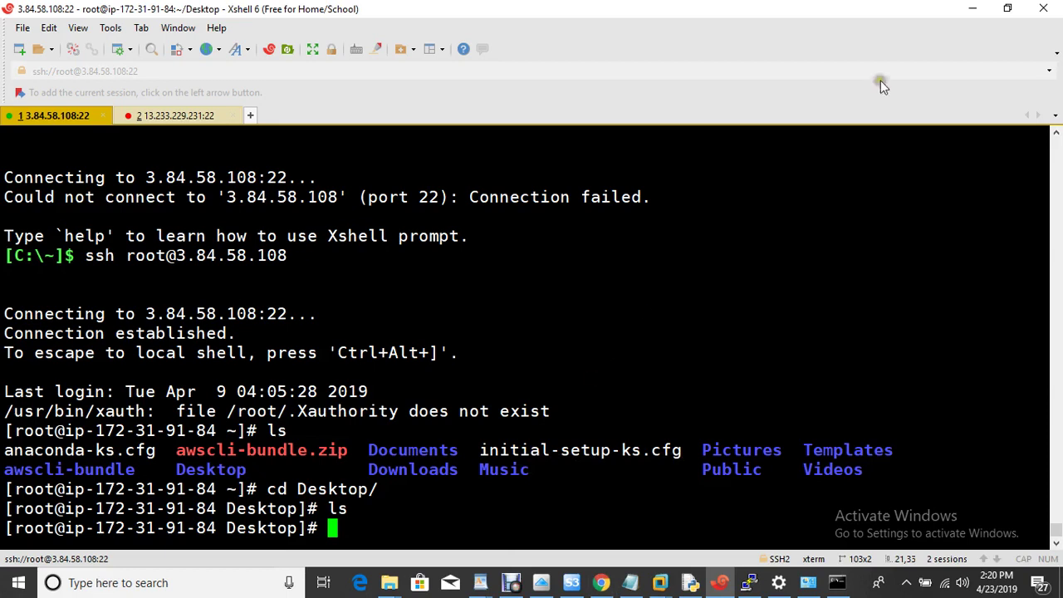
Bring the Chrome EC2 Instances page forward, showing onpremises-vm running
left_click(601, 583)
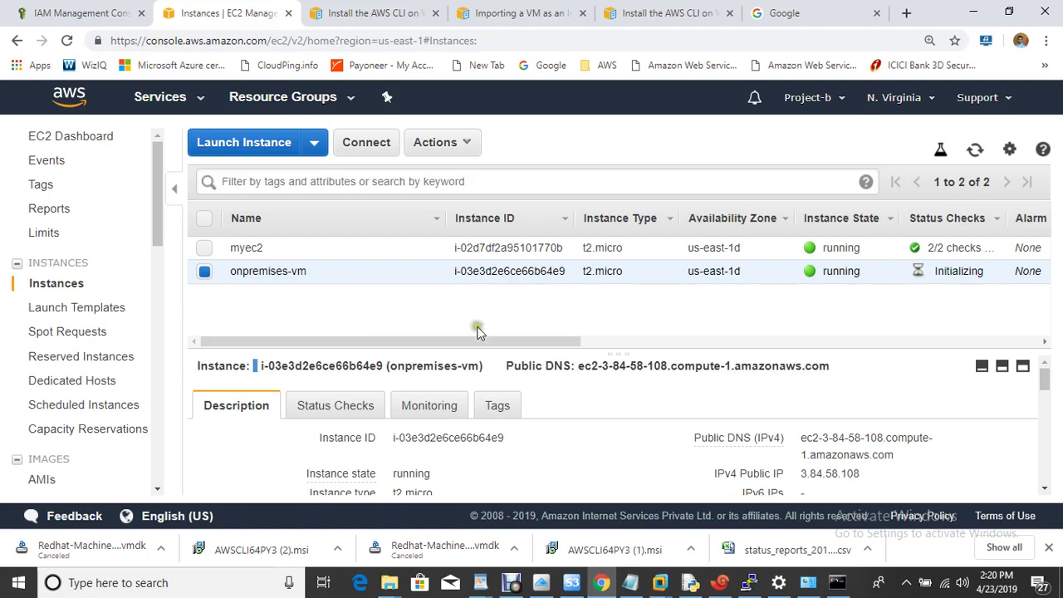
left_click(511, 584)
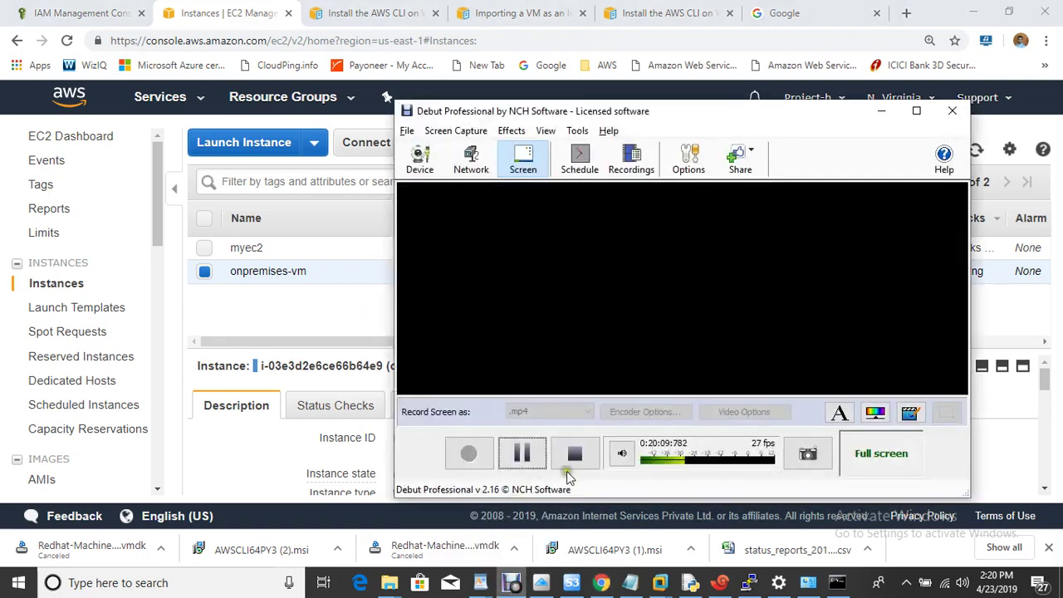